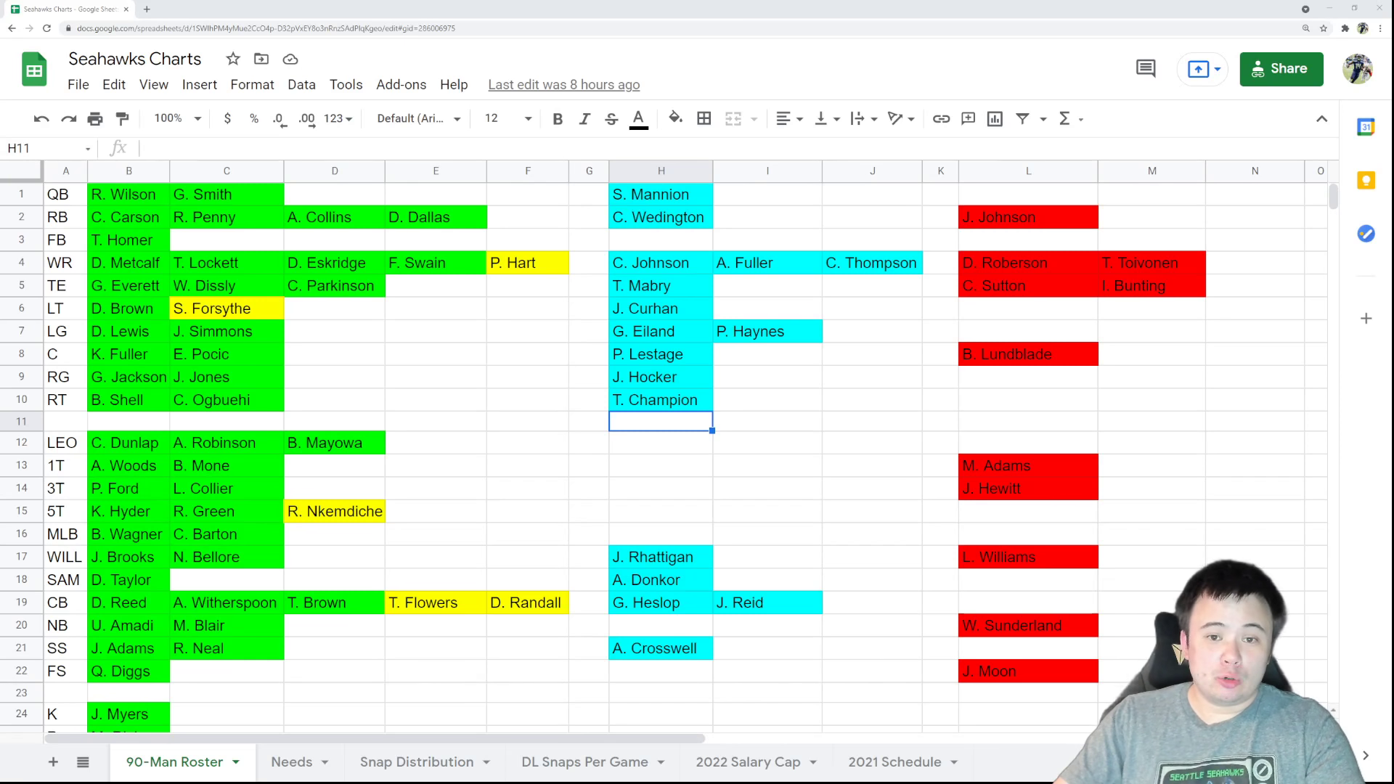
Review the quarterback row: R. Wilson, G. Smith, S. Mannion and the empty red-column slots
scroll(663, 458, down, 1)
scroll(663, 458, up, 1)
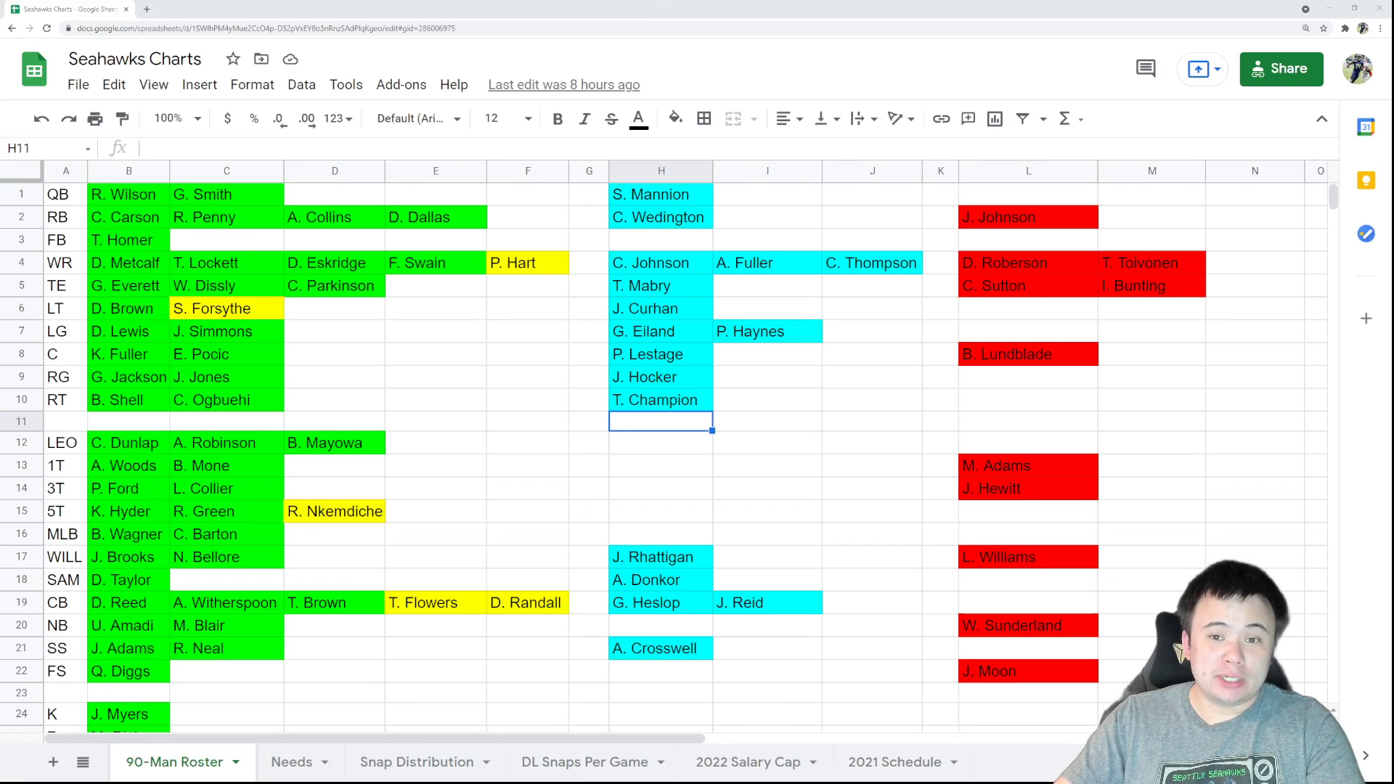
click(163, 200)
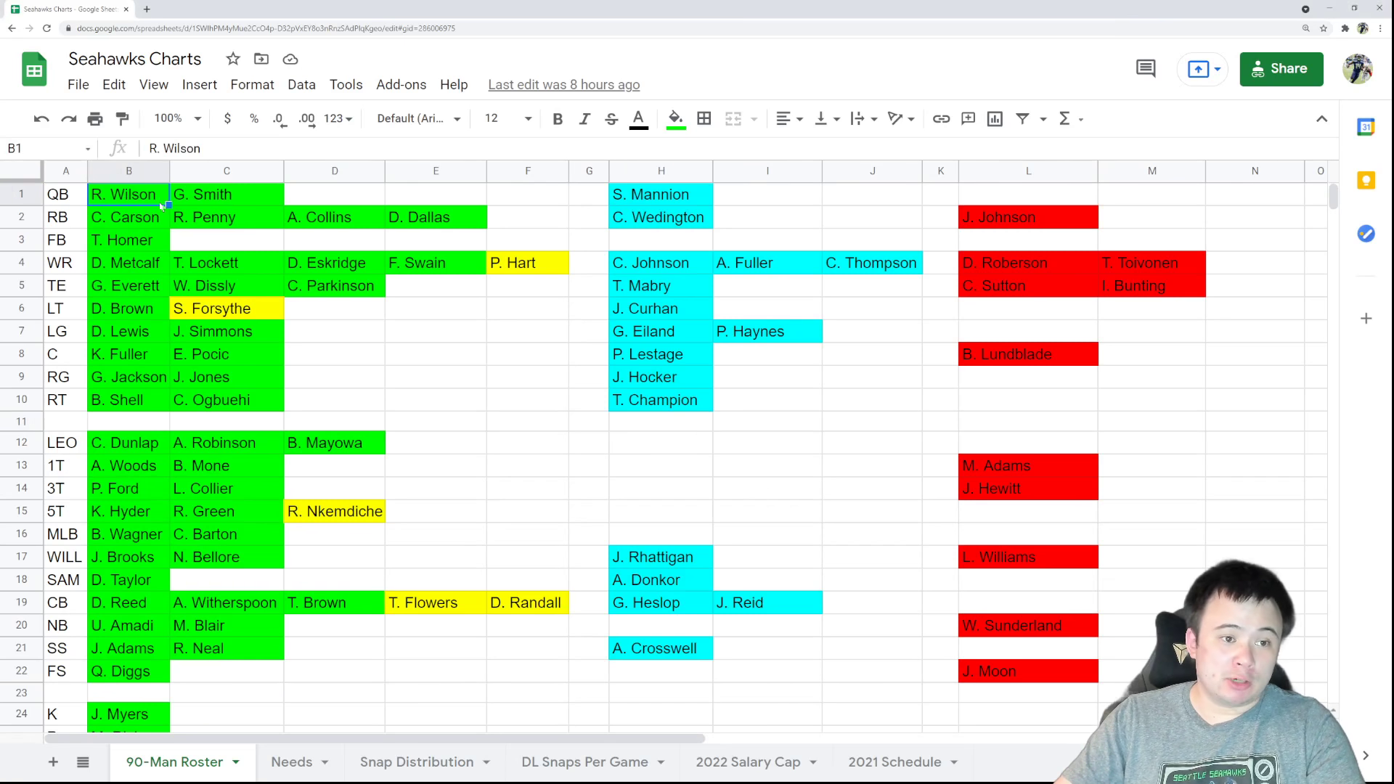
click(206, 204)
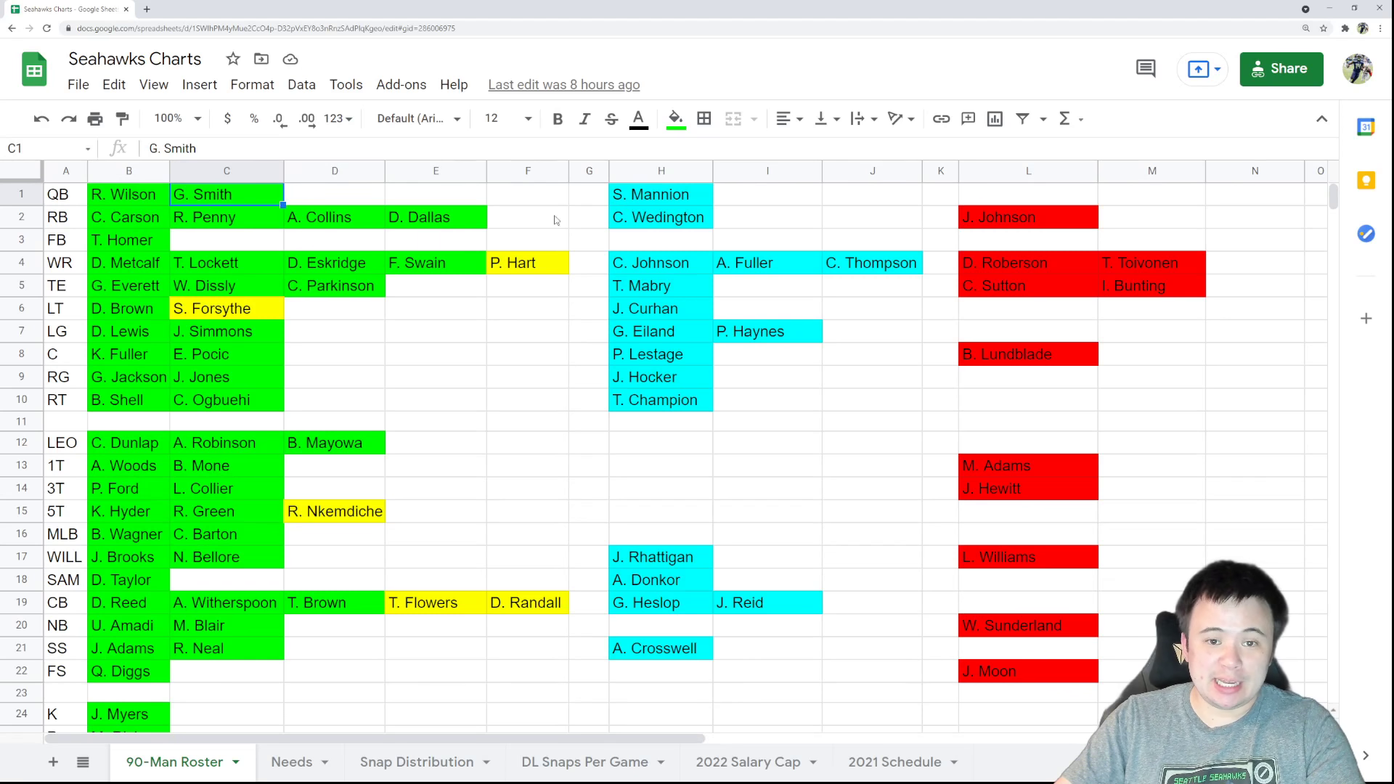
click(710, 201)
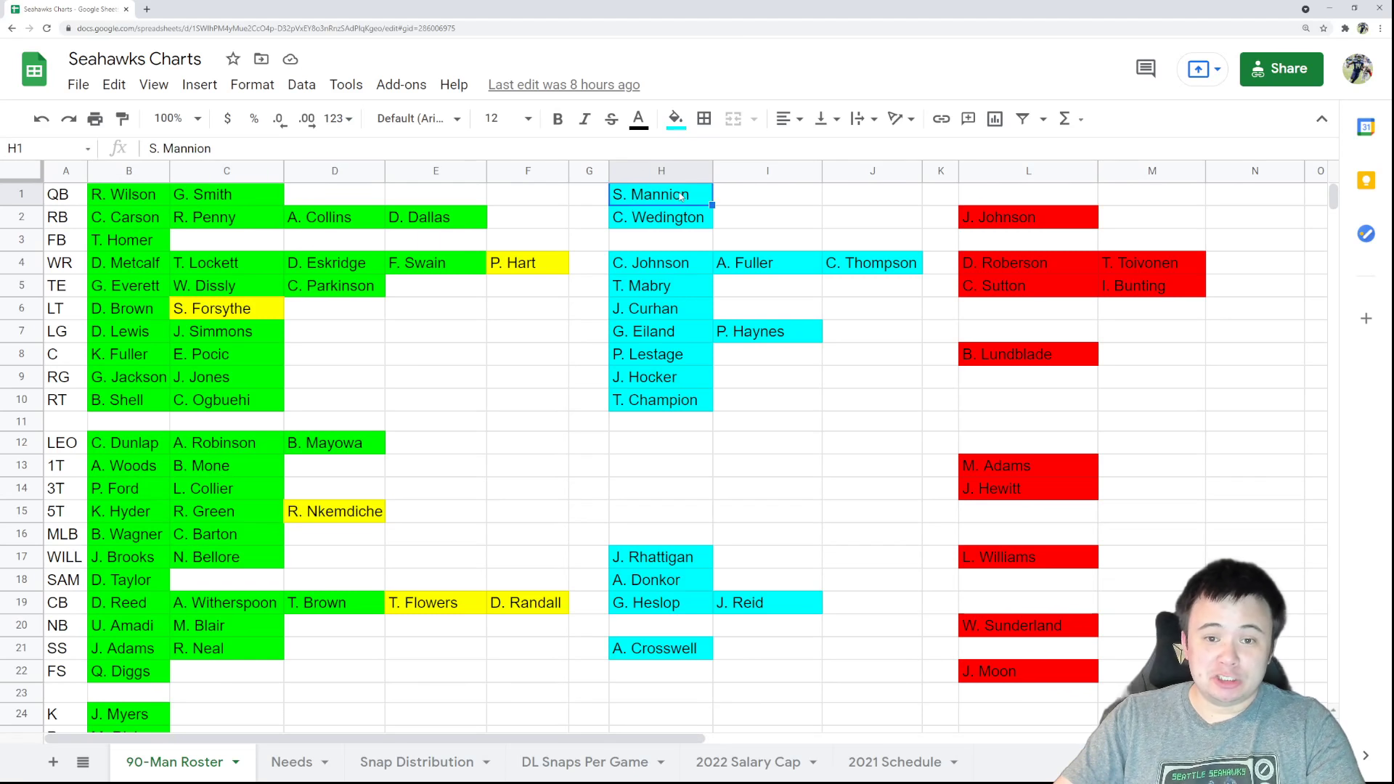
click(972, 194)
click(1177, 200)
click(1055, 199)
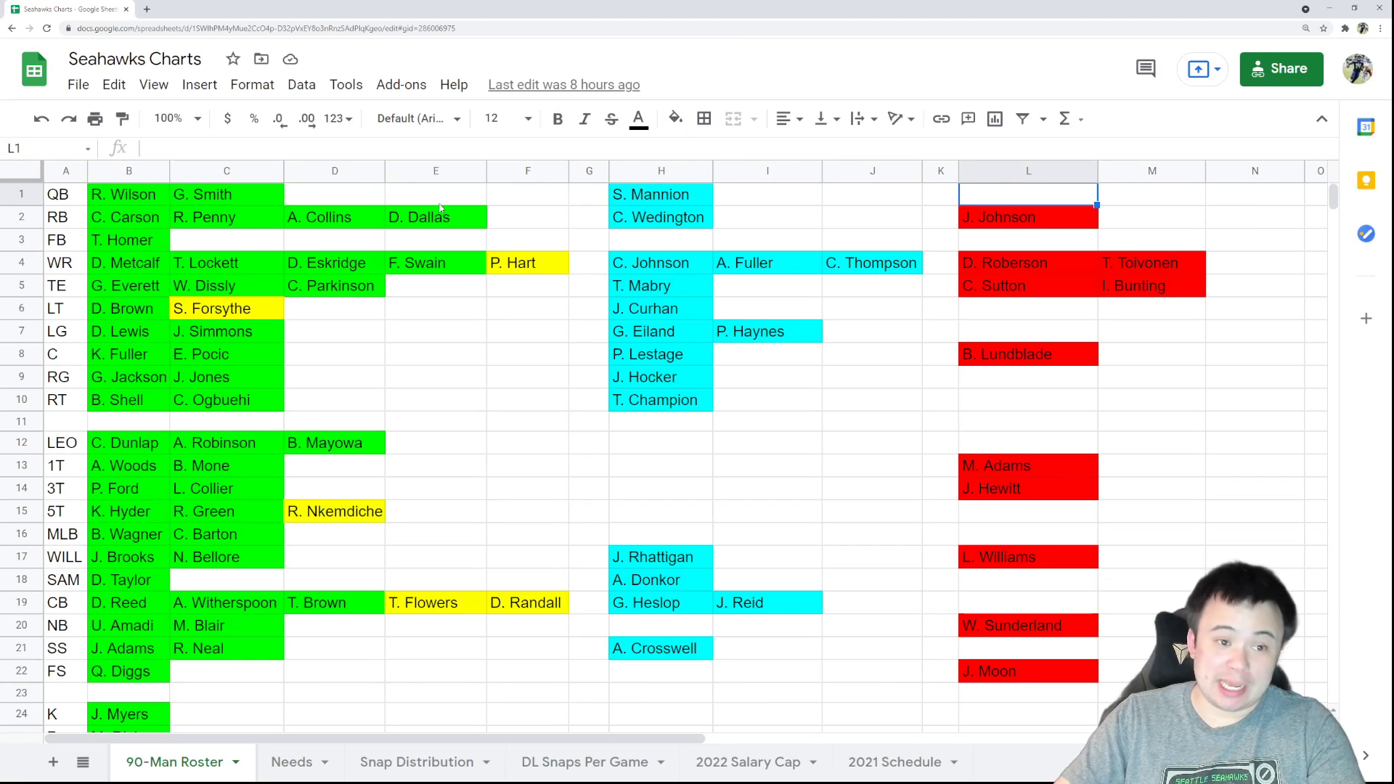
Review running backs C. Carson, R. Penny, A. Collins and D. Dallas, plus fullback T. Homer
click(66, 217)
click(166, 217)
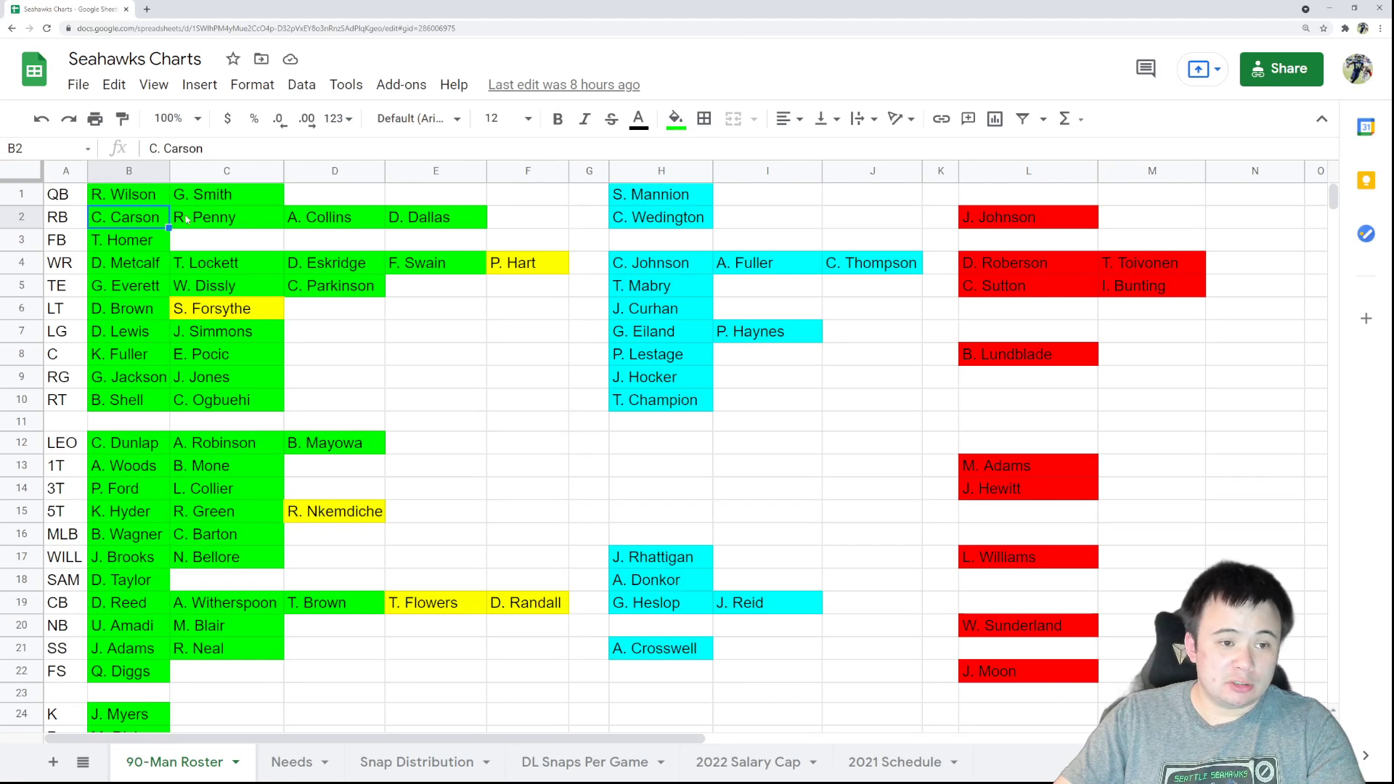
click(221, 219)
click(364, 231)
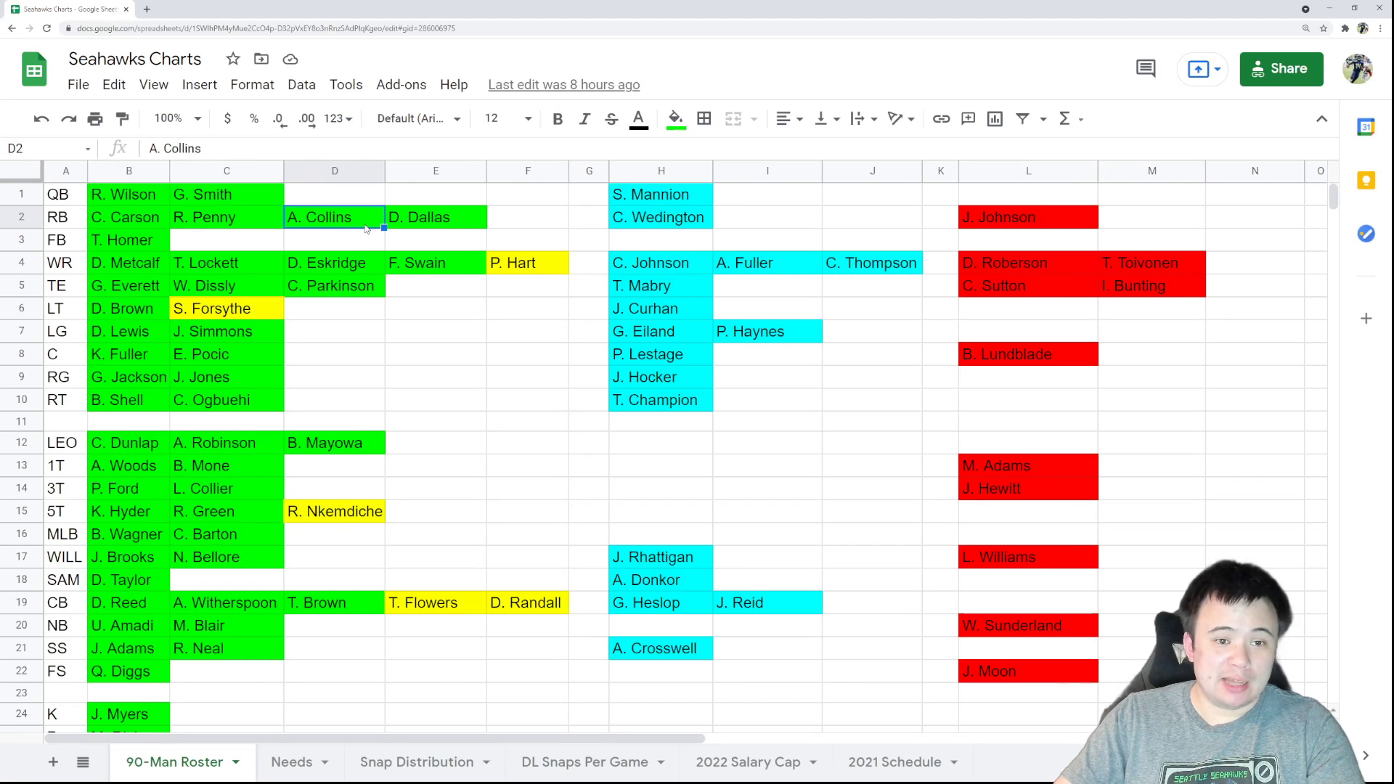
click(468, 223)
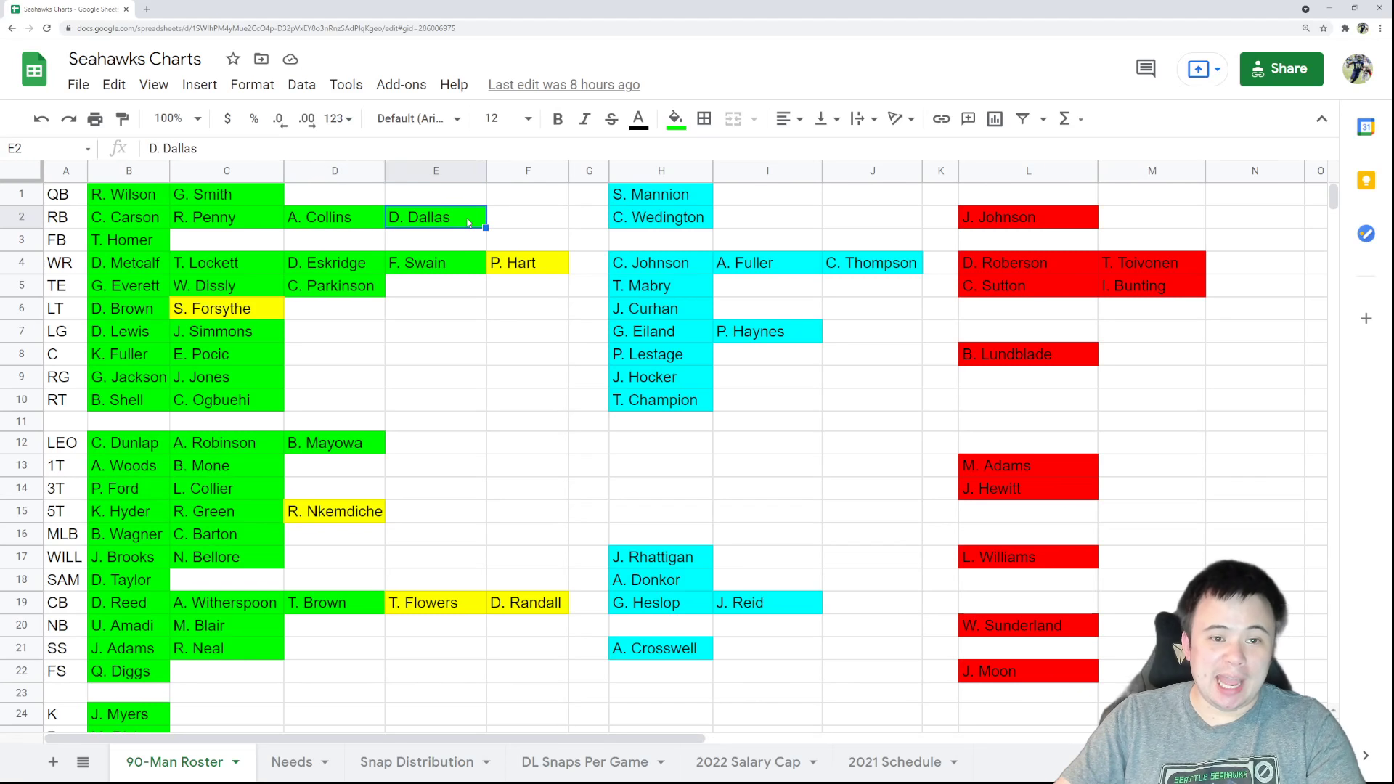
click(152, 242)
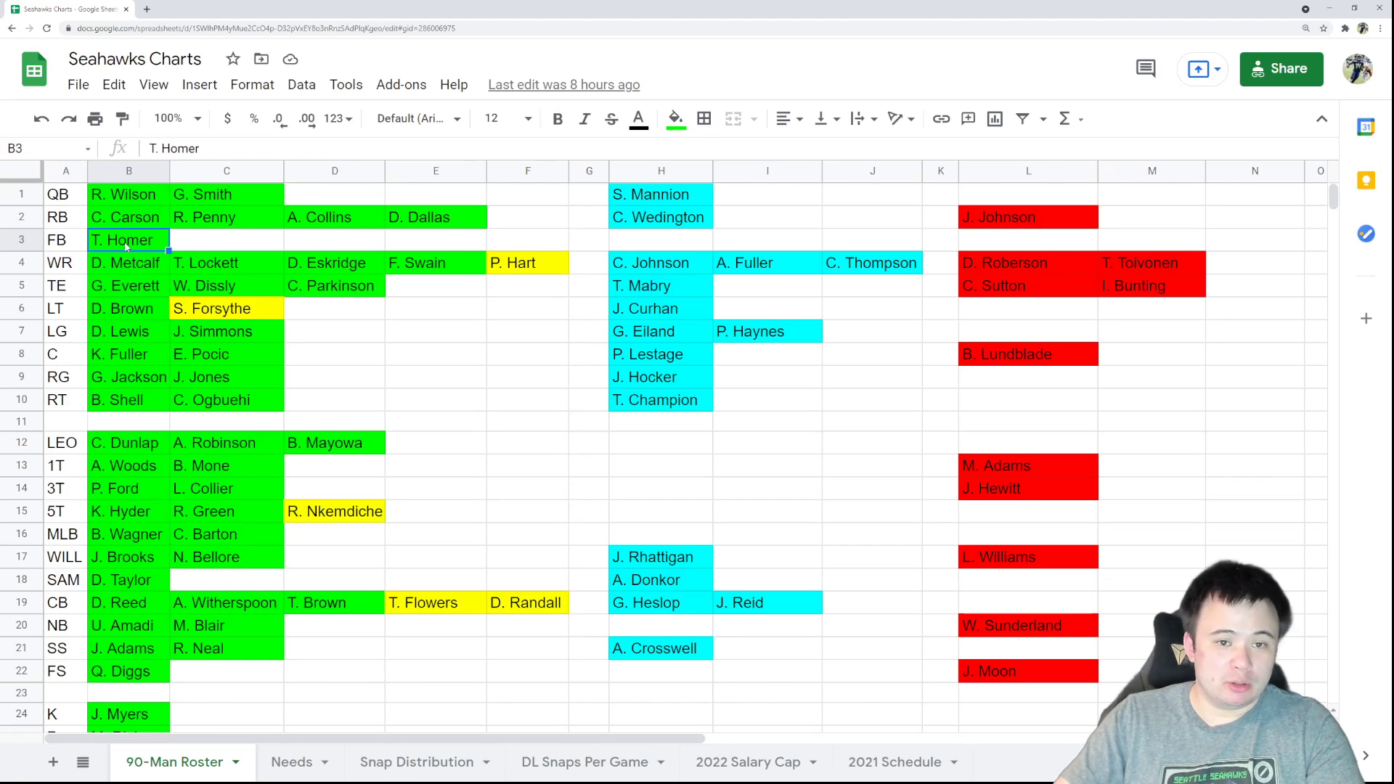
click(101, 216)
click(218, 218)
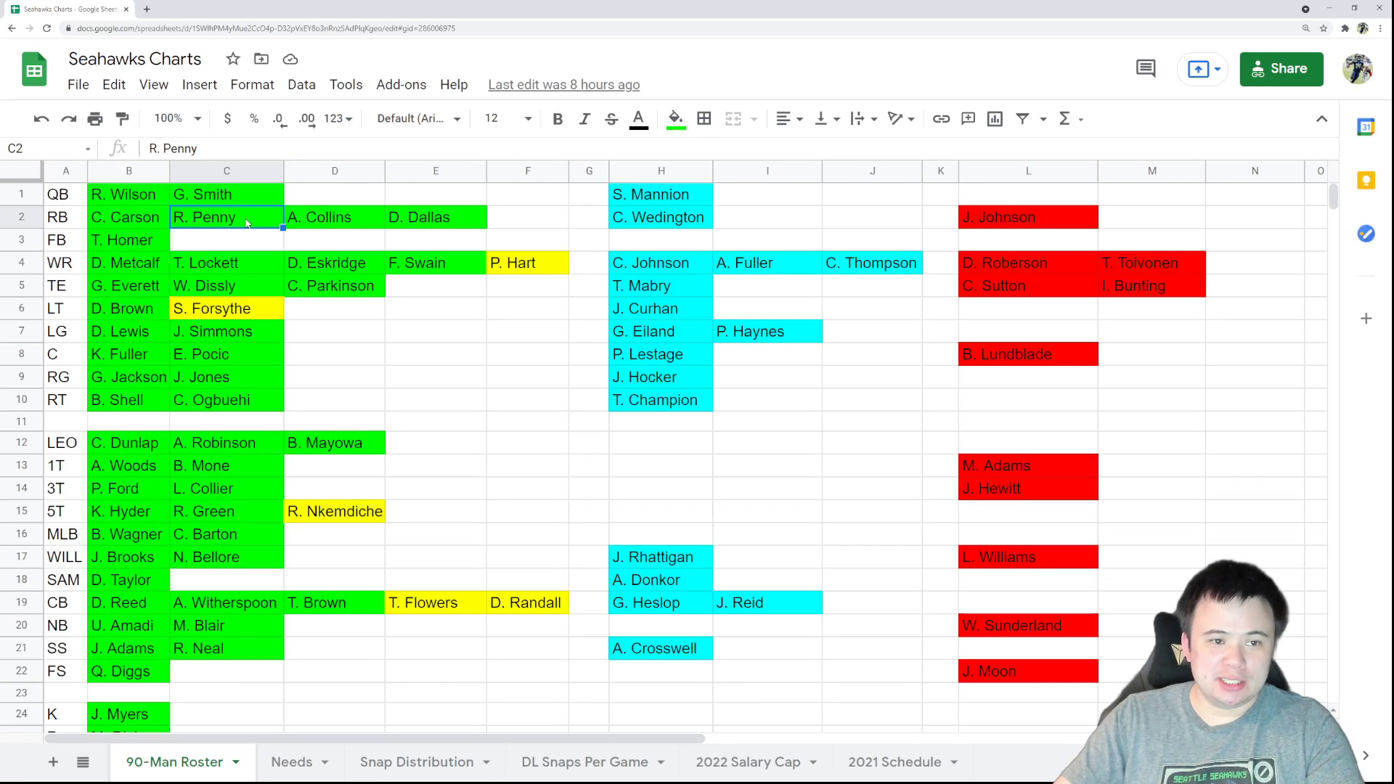
click(314, 215)
click(462, 225)
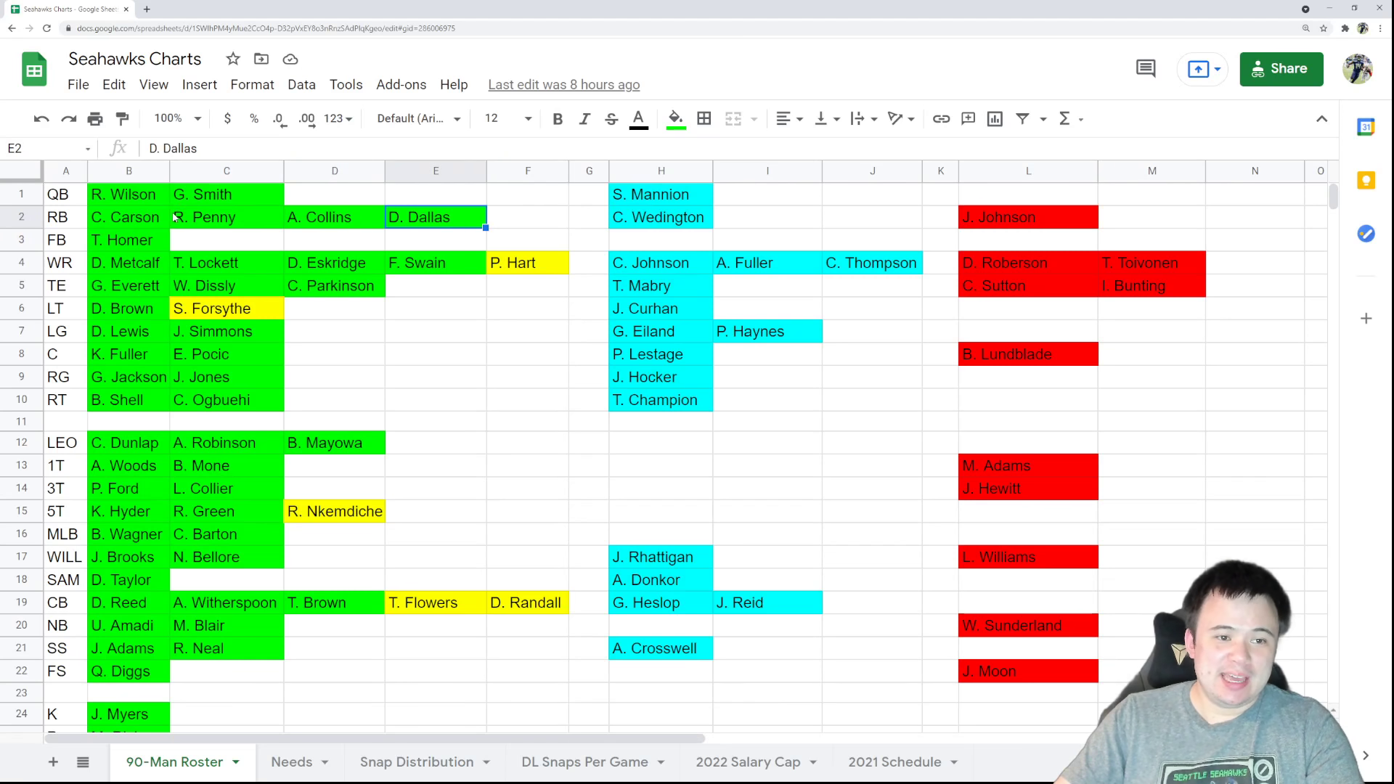
click(204, 220)
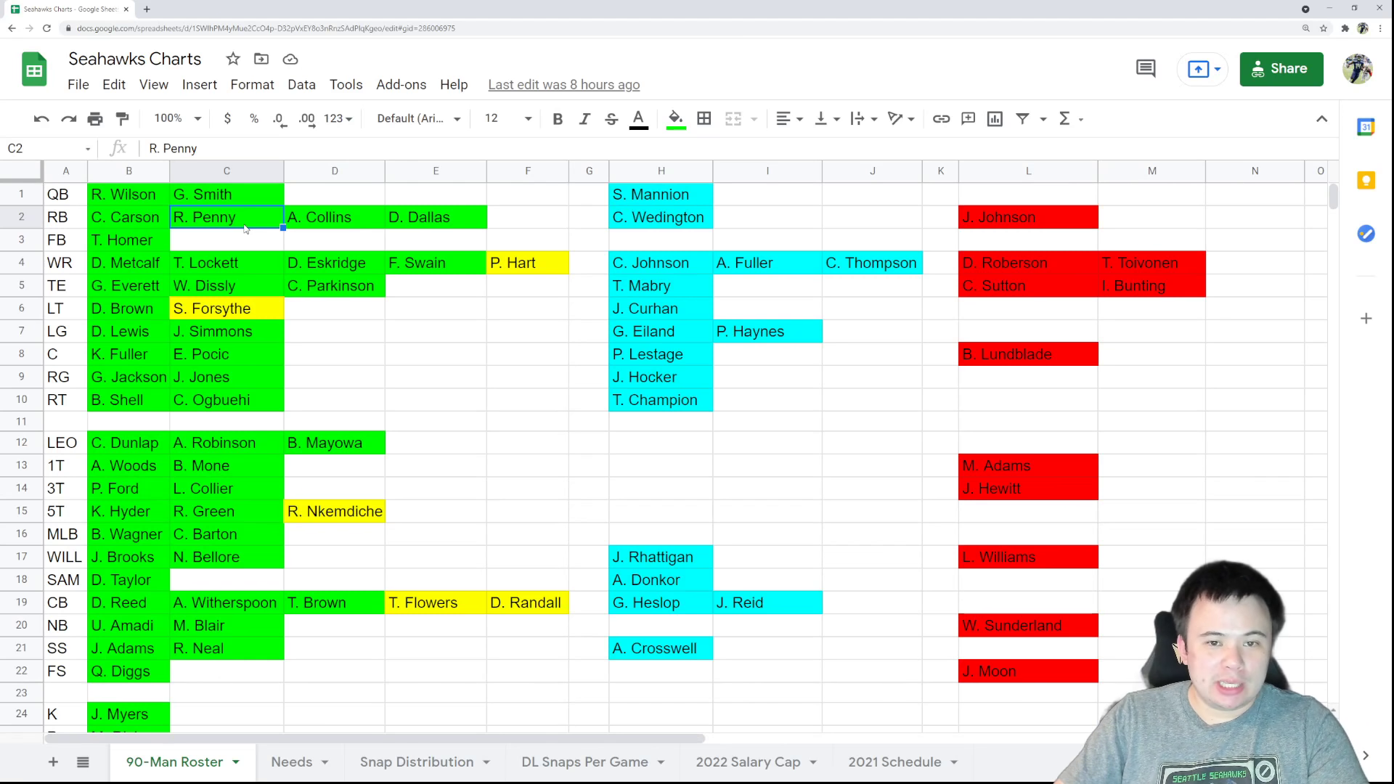
Check running backs C. Wedington and J. Johnson, then fullback T. Homer and the empty fullback slots
click(690, 221)
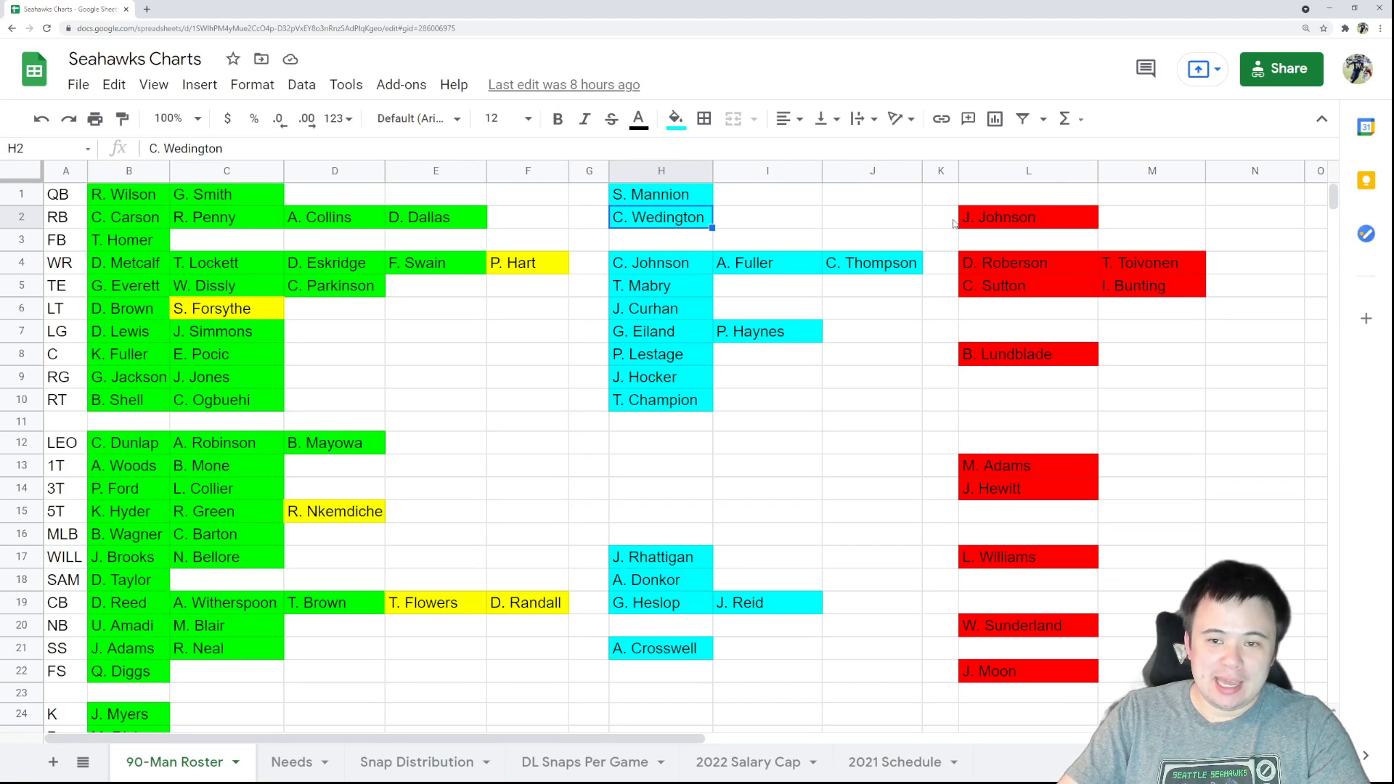
click(995, 218)
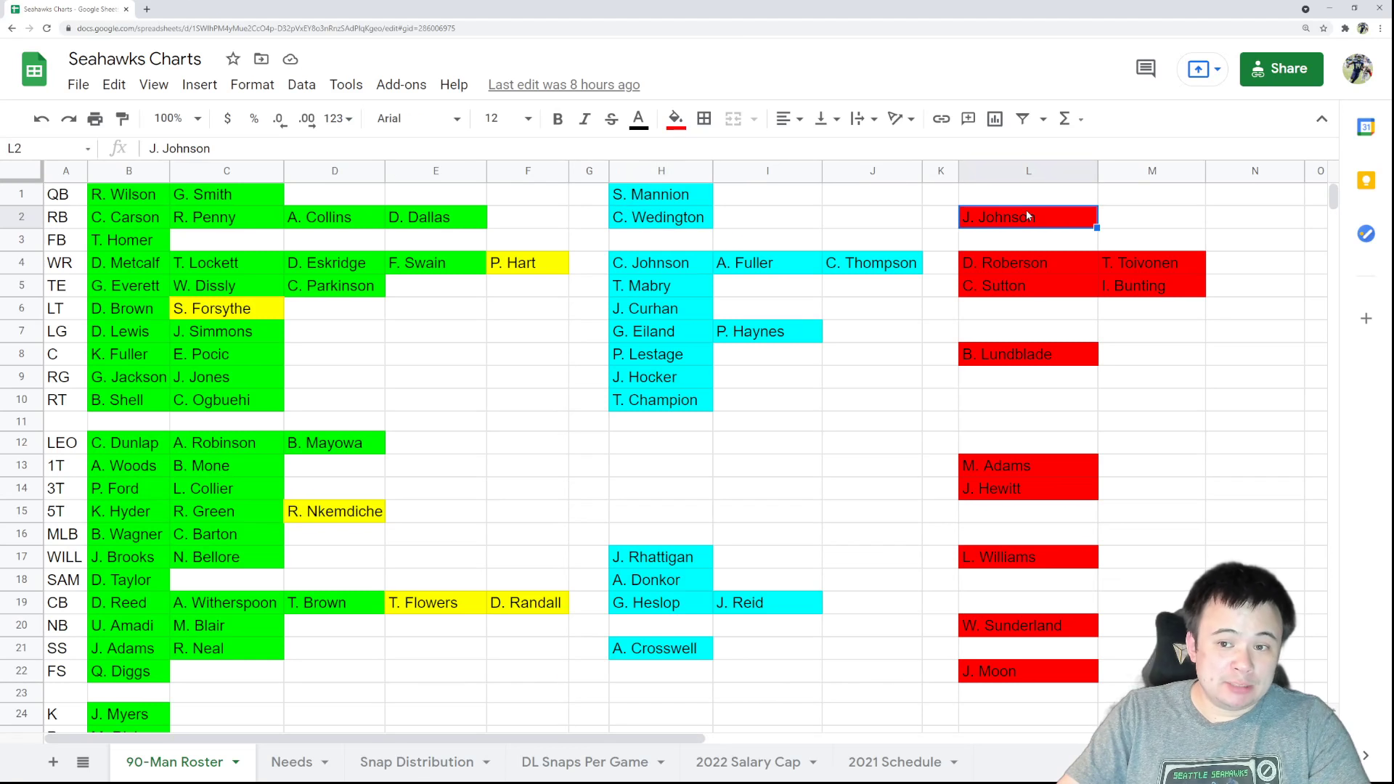
click(646, 218)
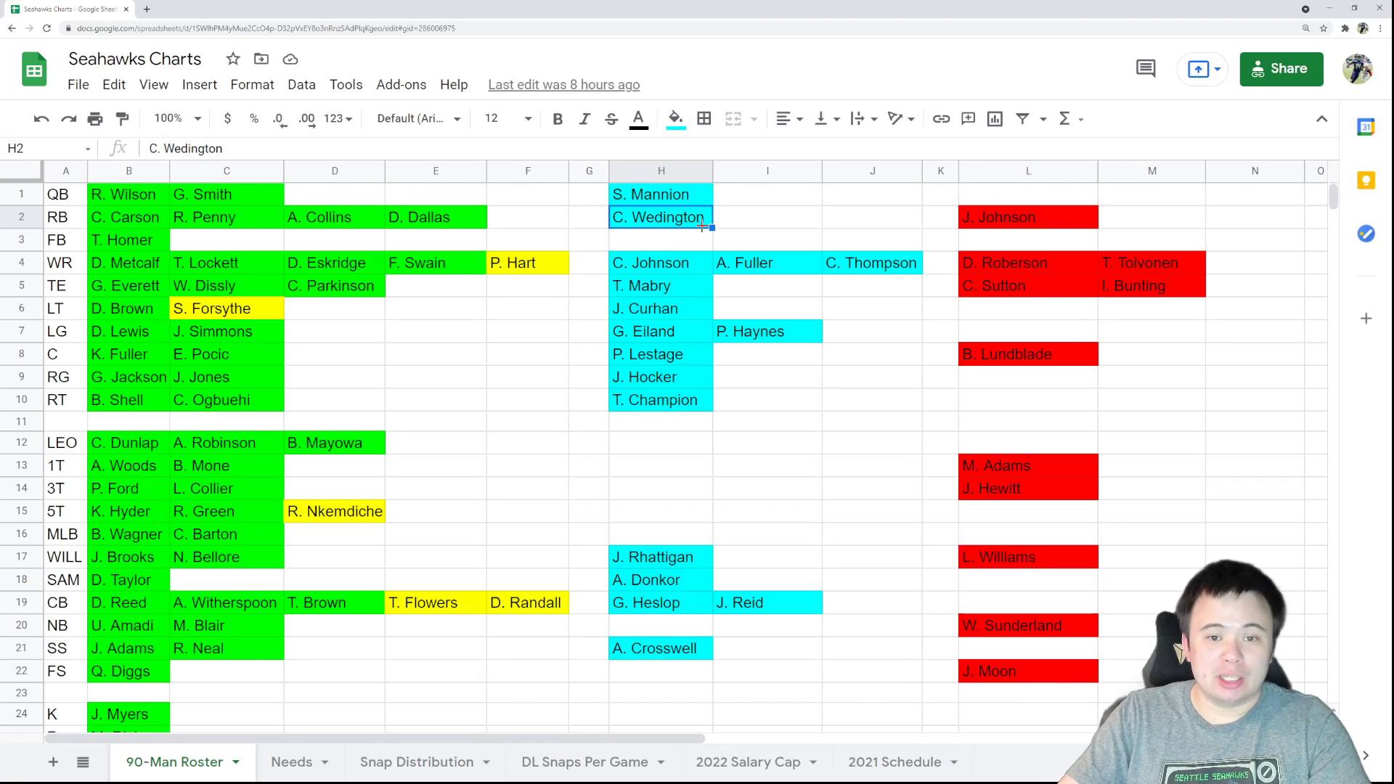
click(1002, 221)
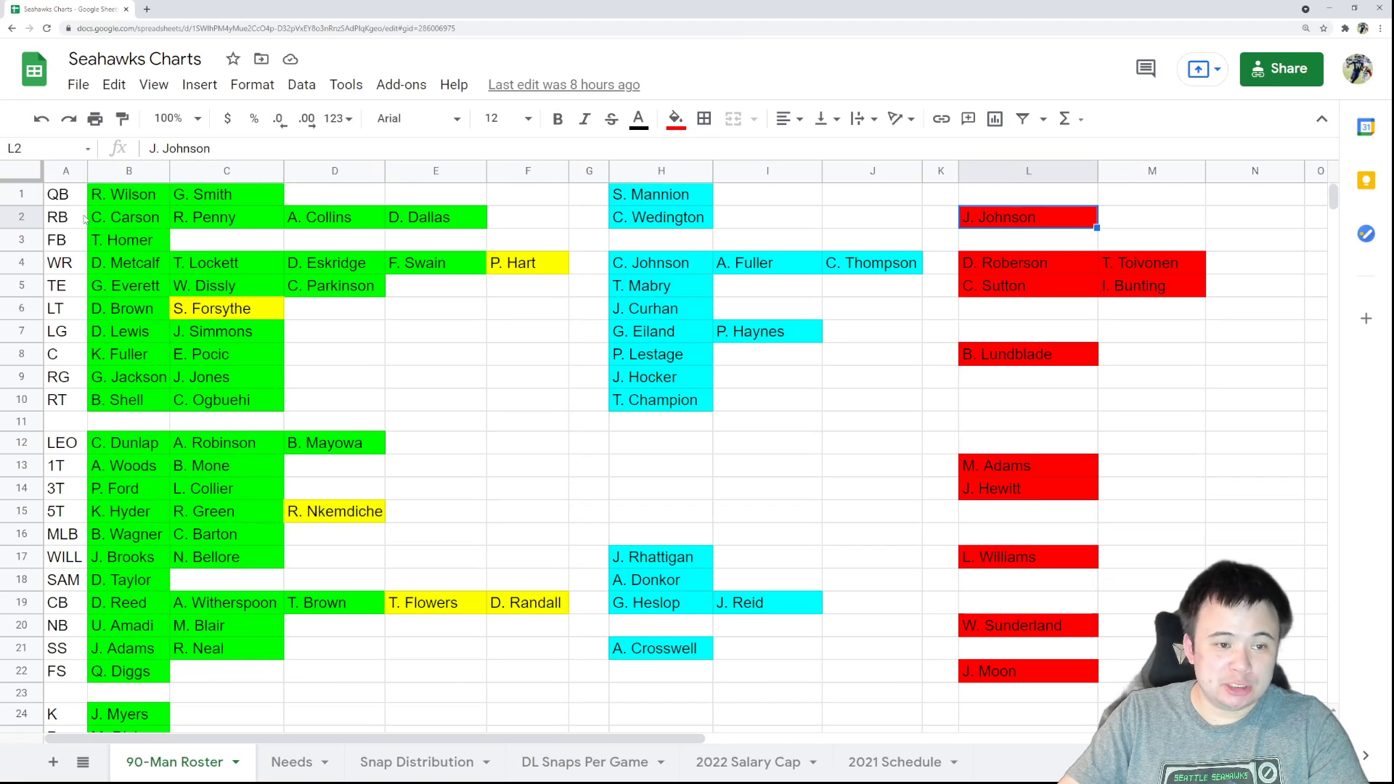
click(125, 245)
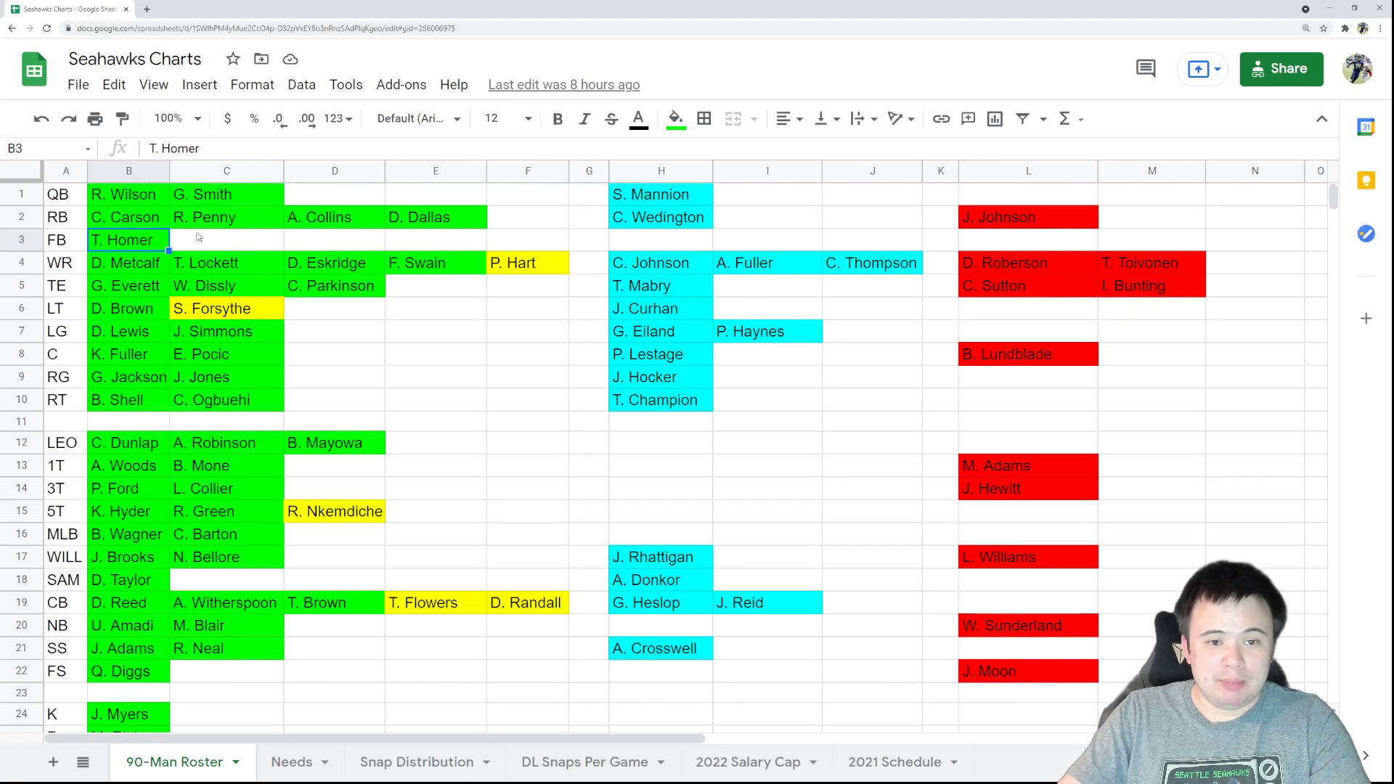
click(642, 243)
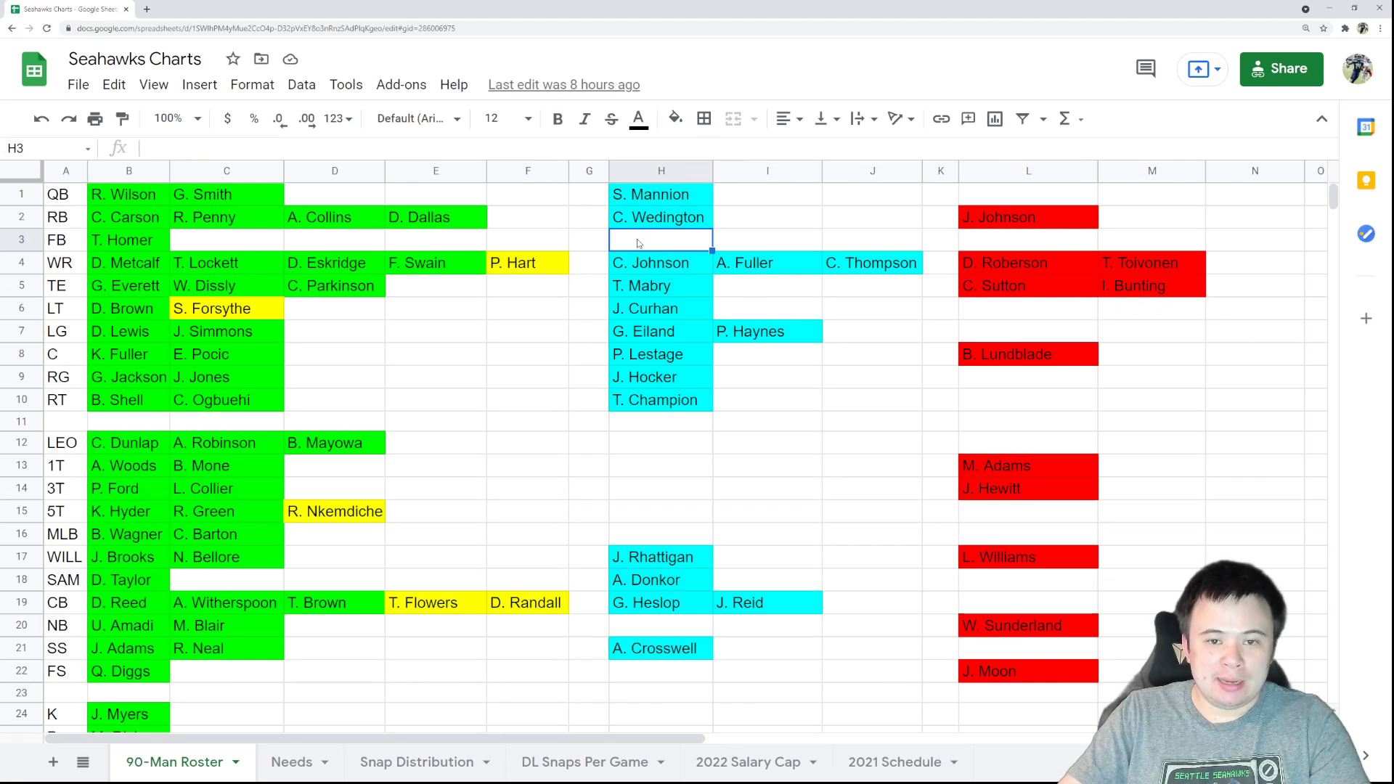
click(989, 244)
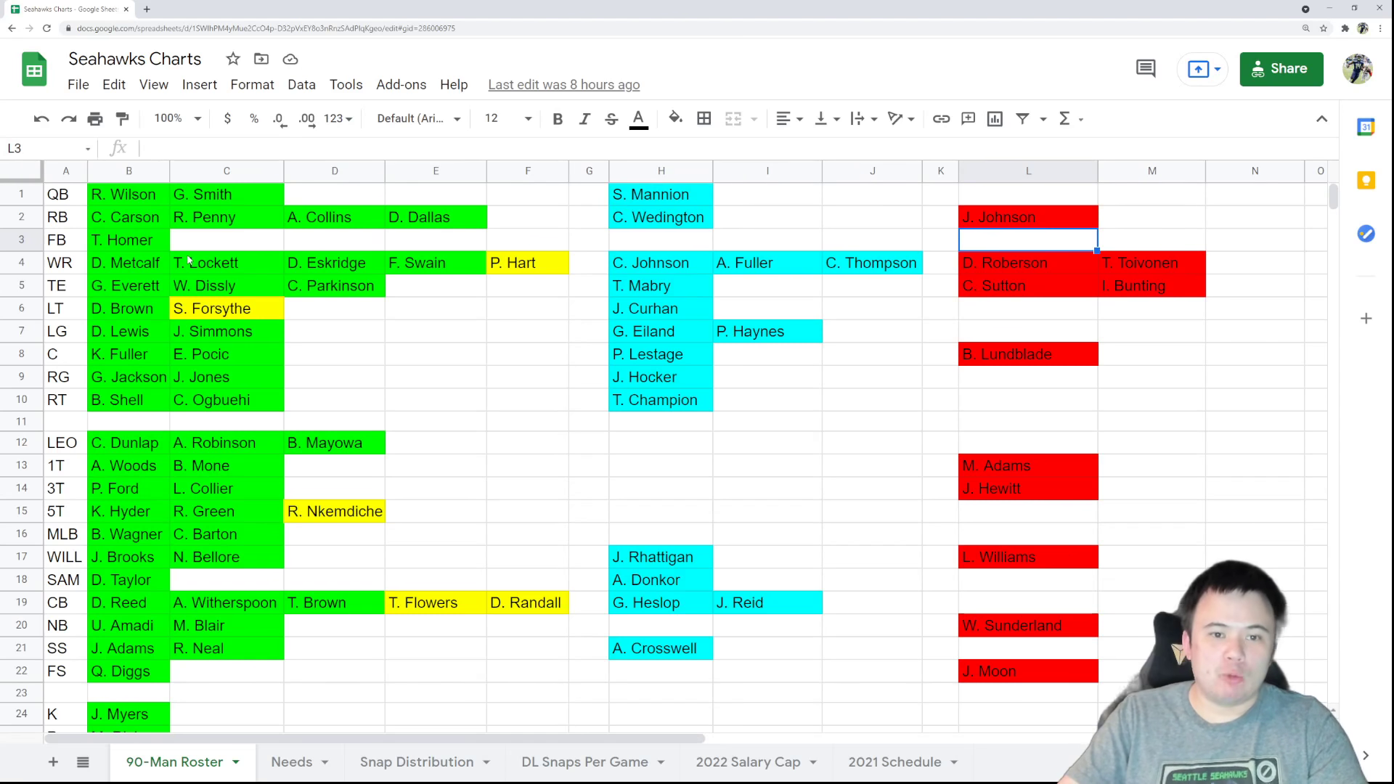
Review receivers D. Metcalf, T. Lockett, D. Eskridge, F. Swain and P. Hart
click(138, 262)
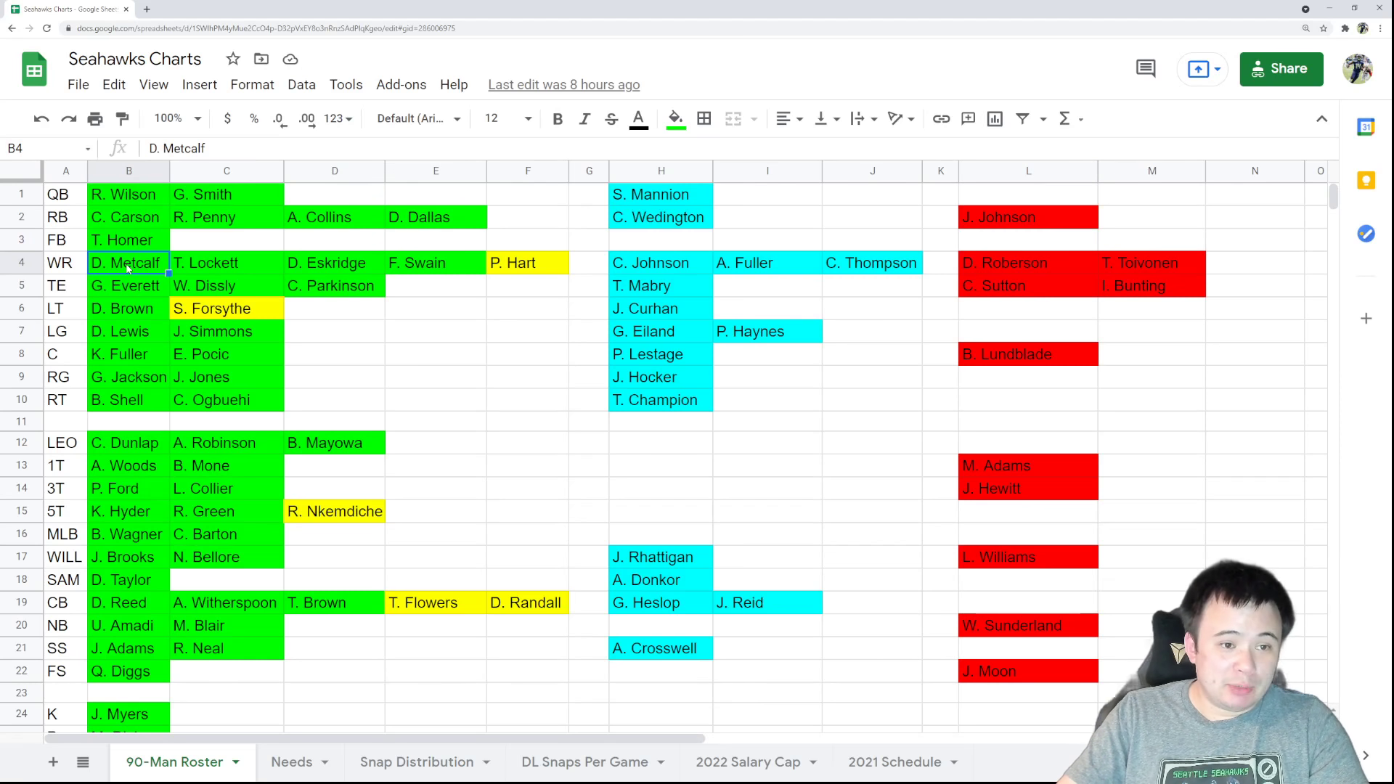
click(261, 264)
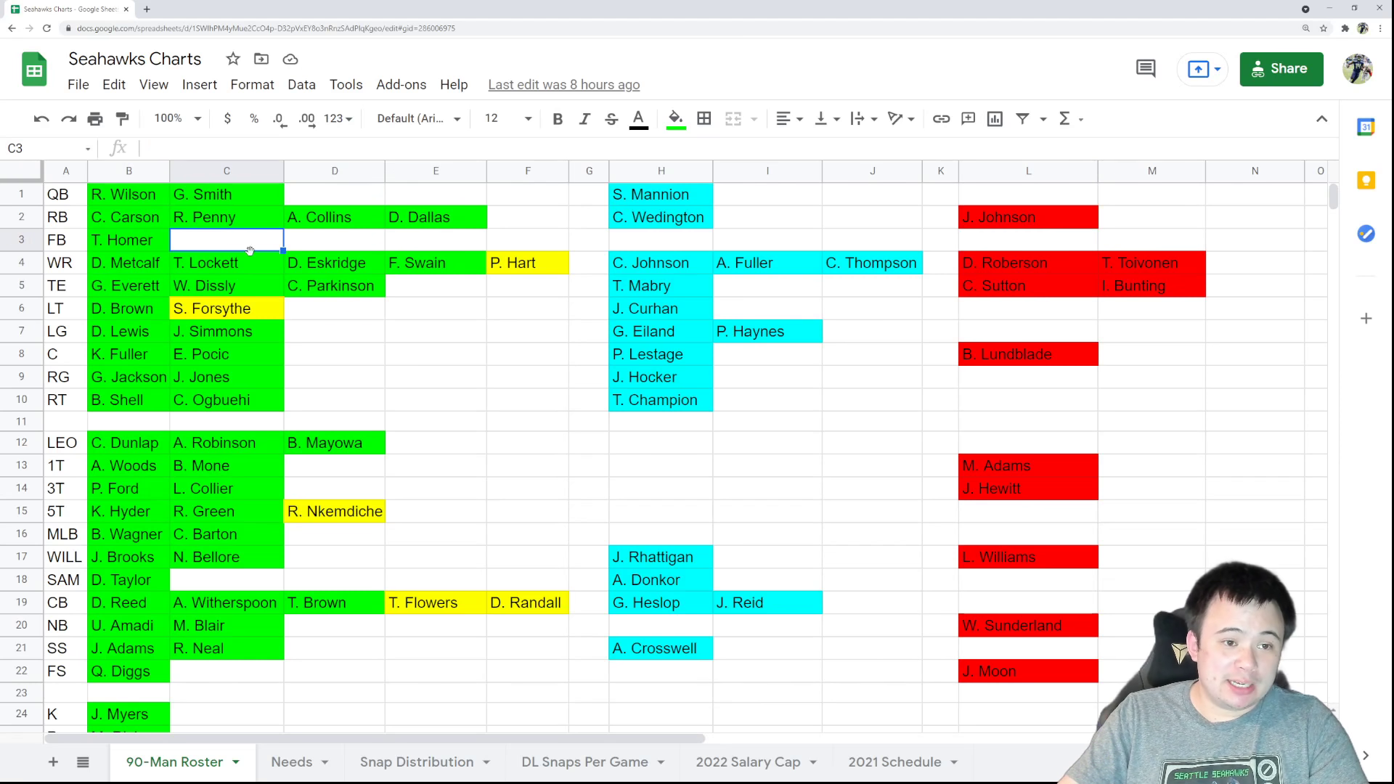
click(347, 265)
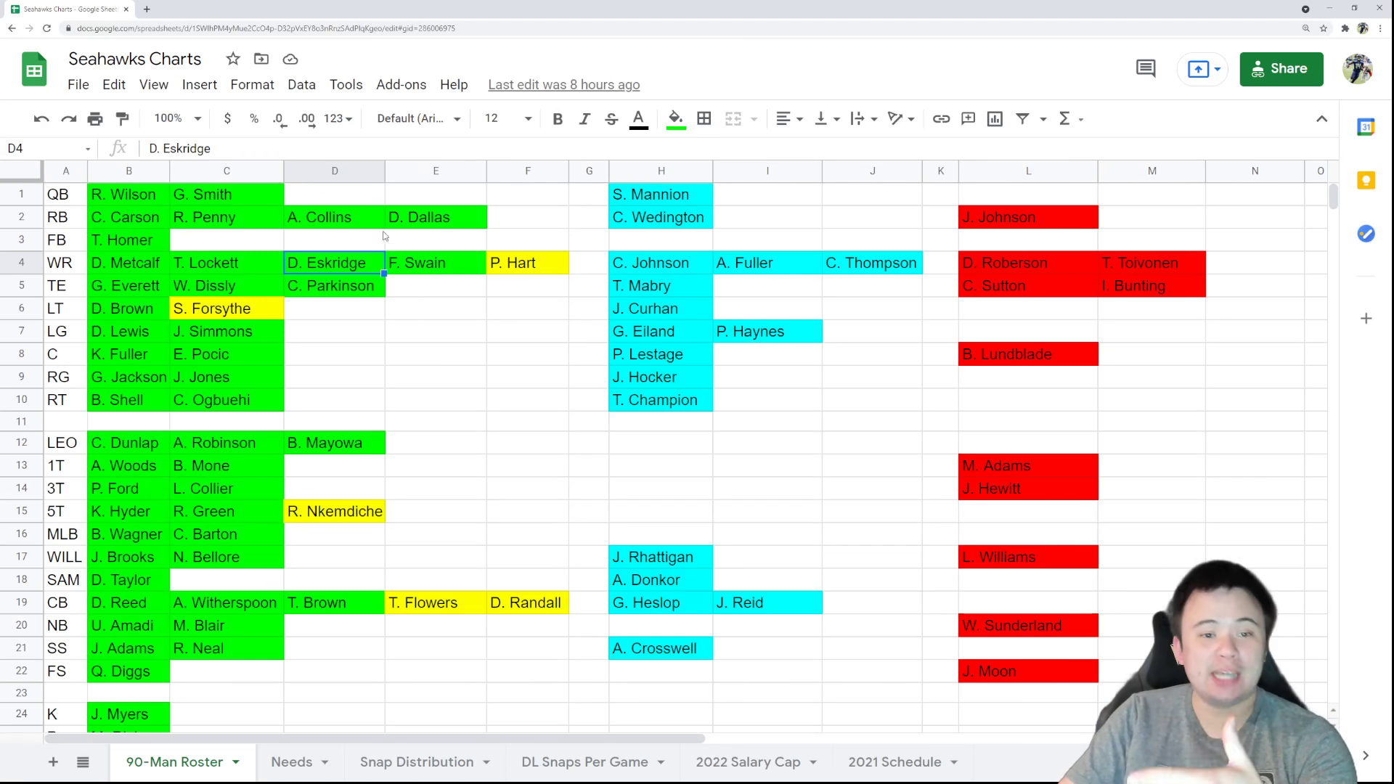
click(427, 270)
click(494, 263)
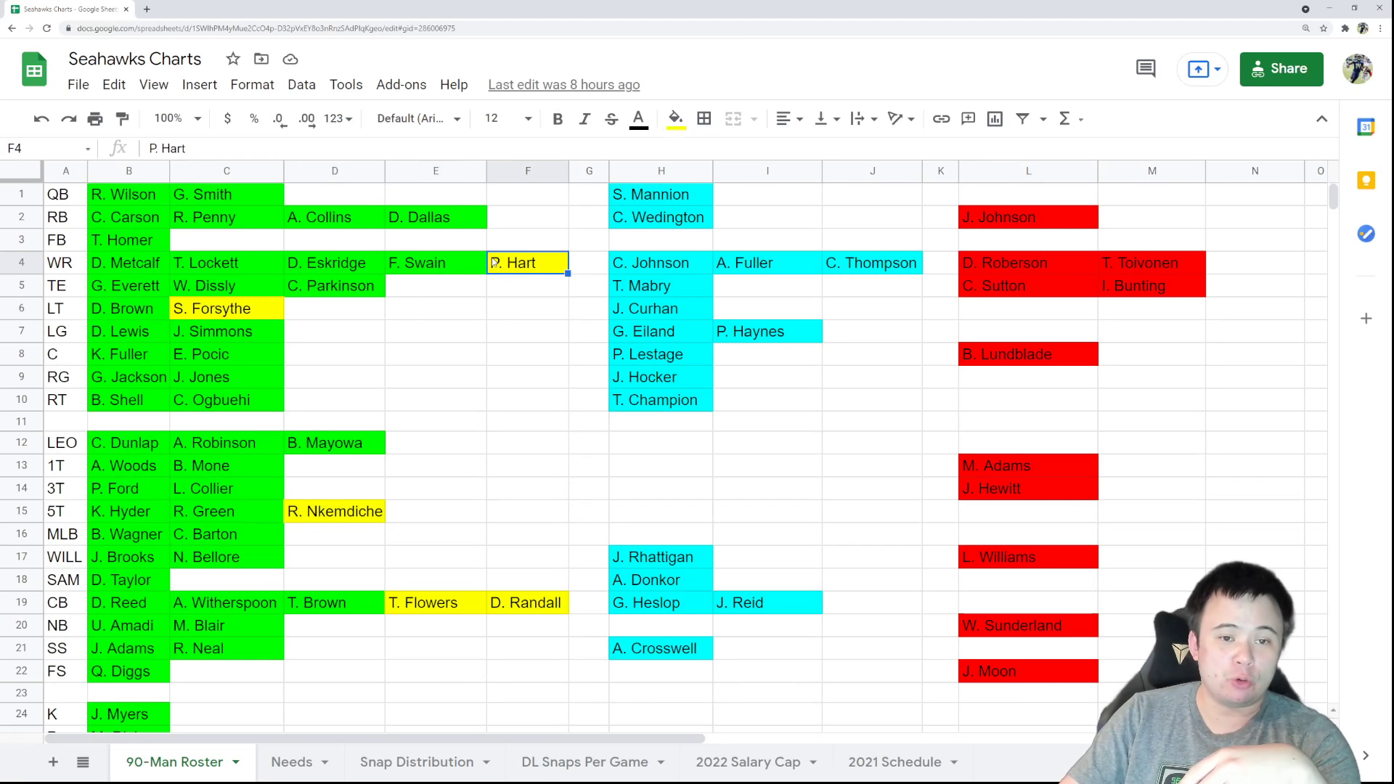
click(442, 268)
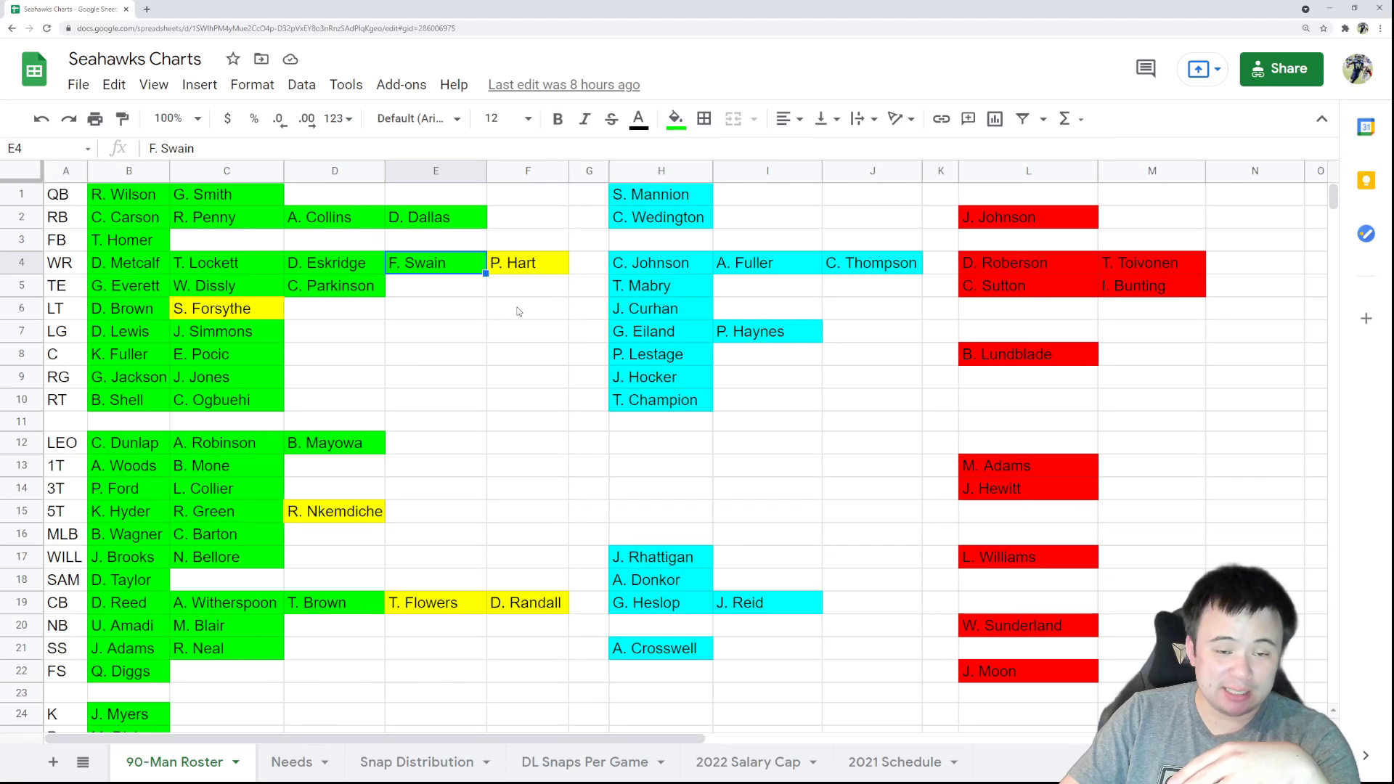
click(519, 270)
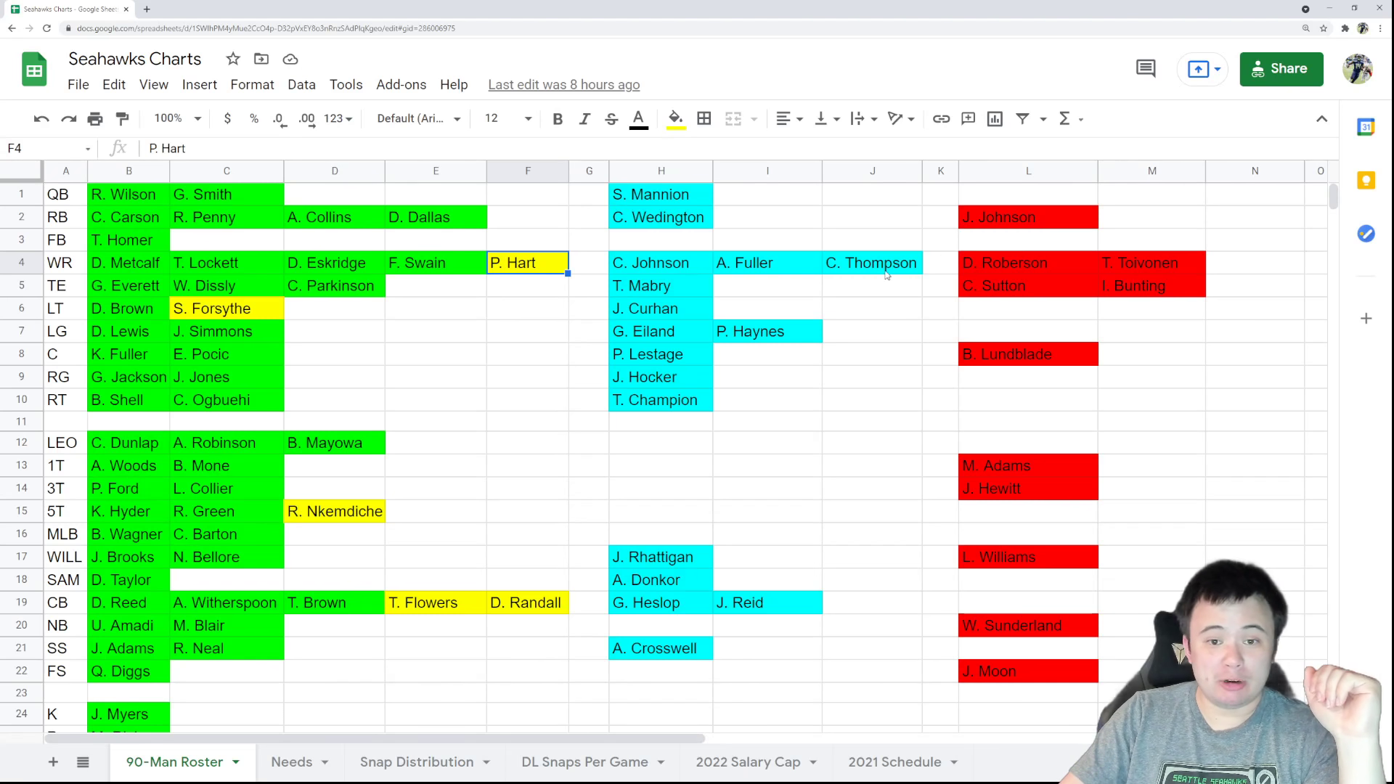
Review receivers C. Johnson, A. Fuller, C. Thompson and the WR entries in I4, J4, L4 and M4
click(683, 270)
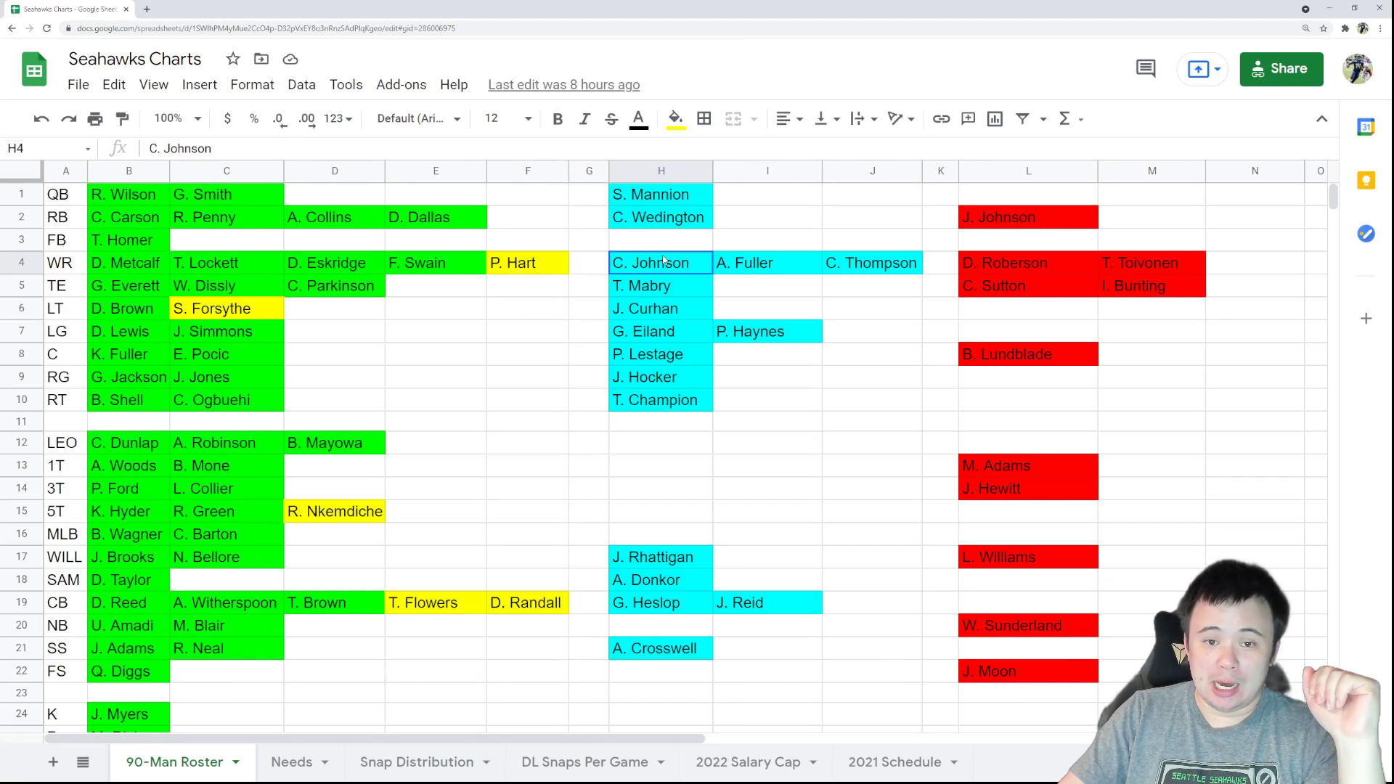
click(735, 270)
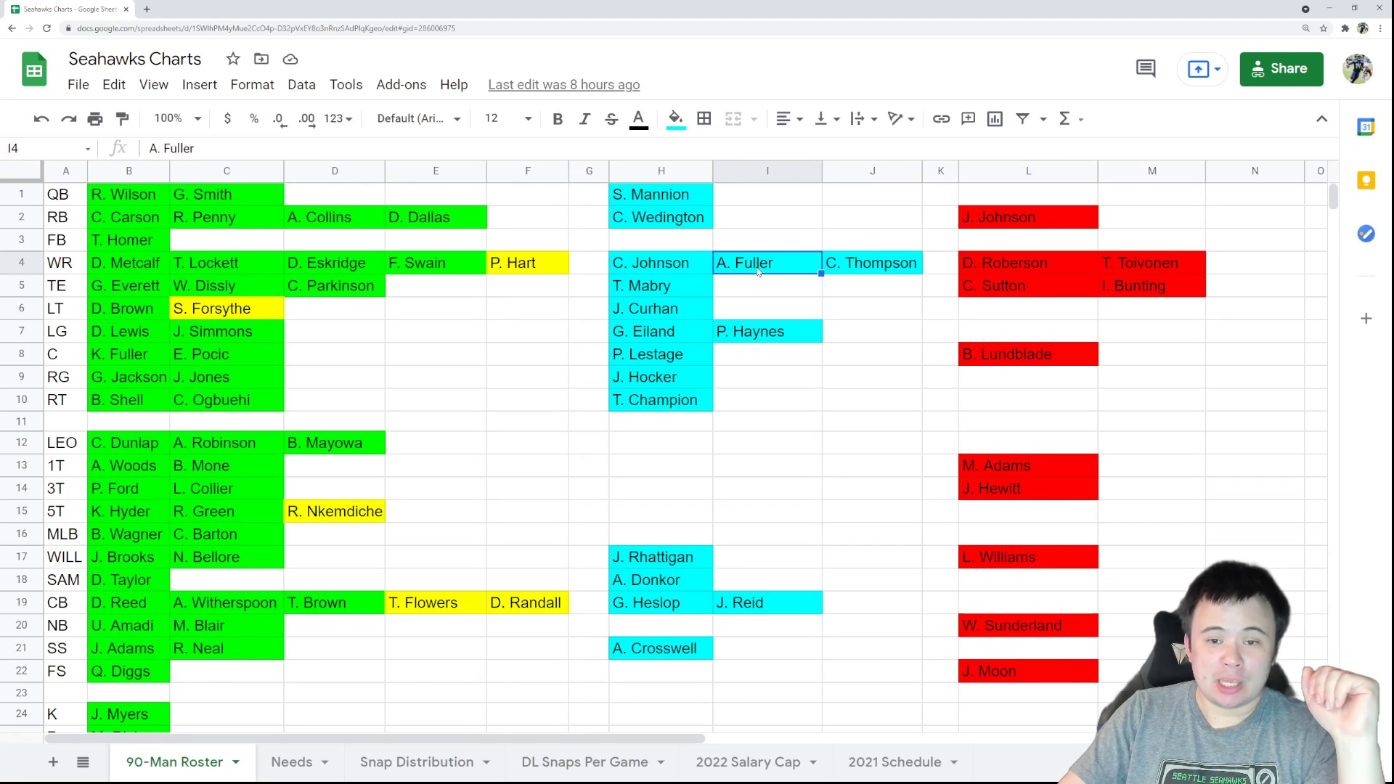
click(885, 269)
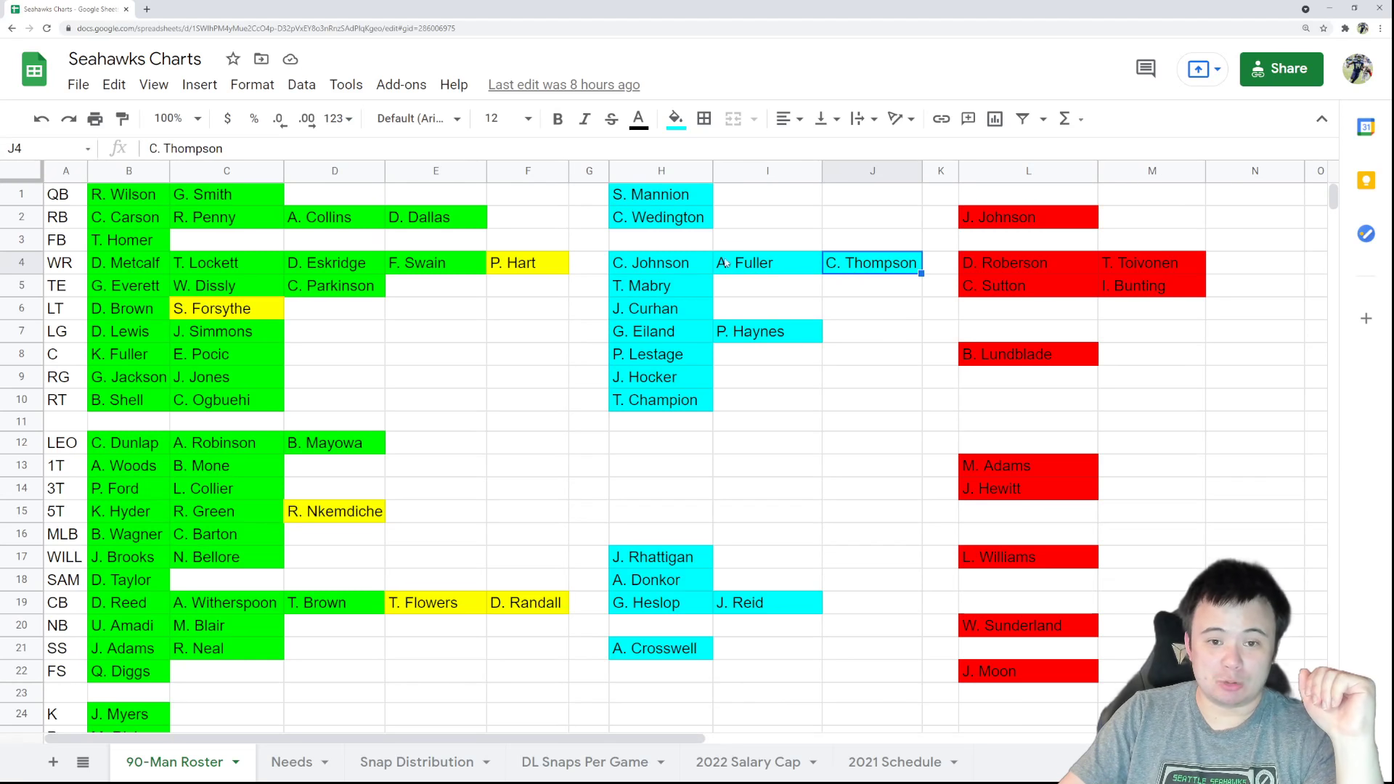
click(669, 267)
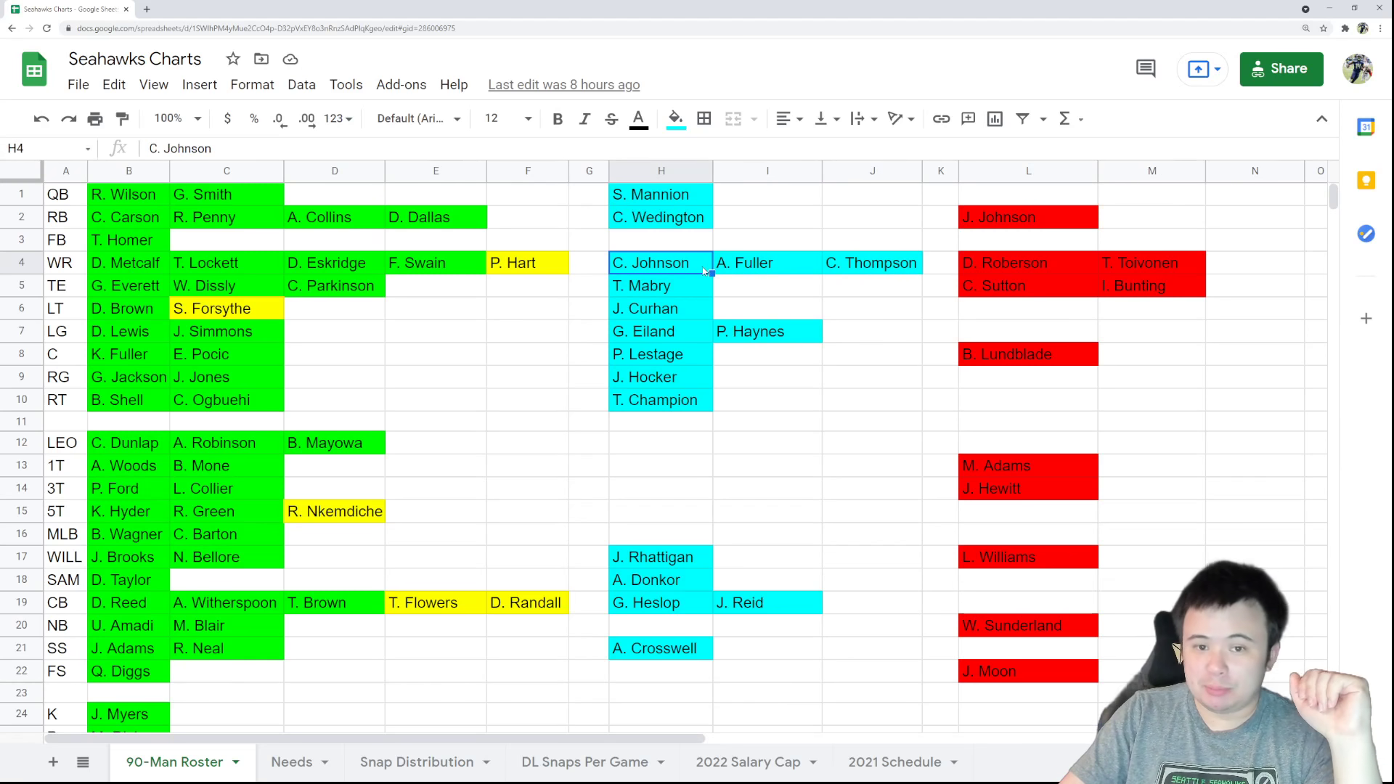
click(550, 261)
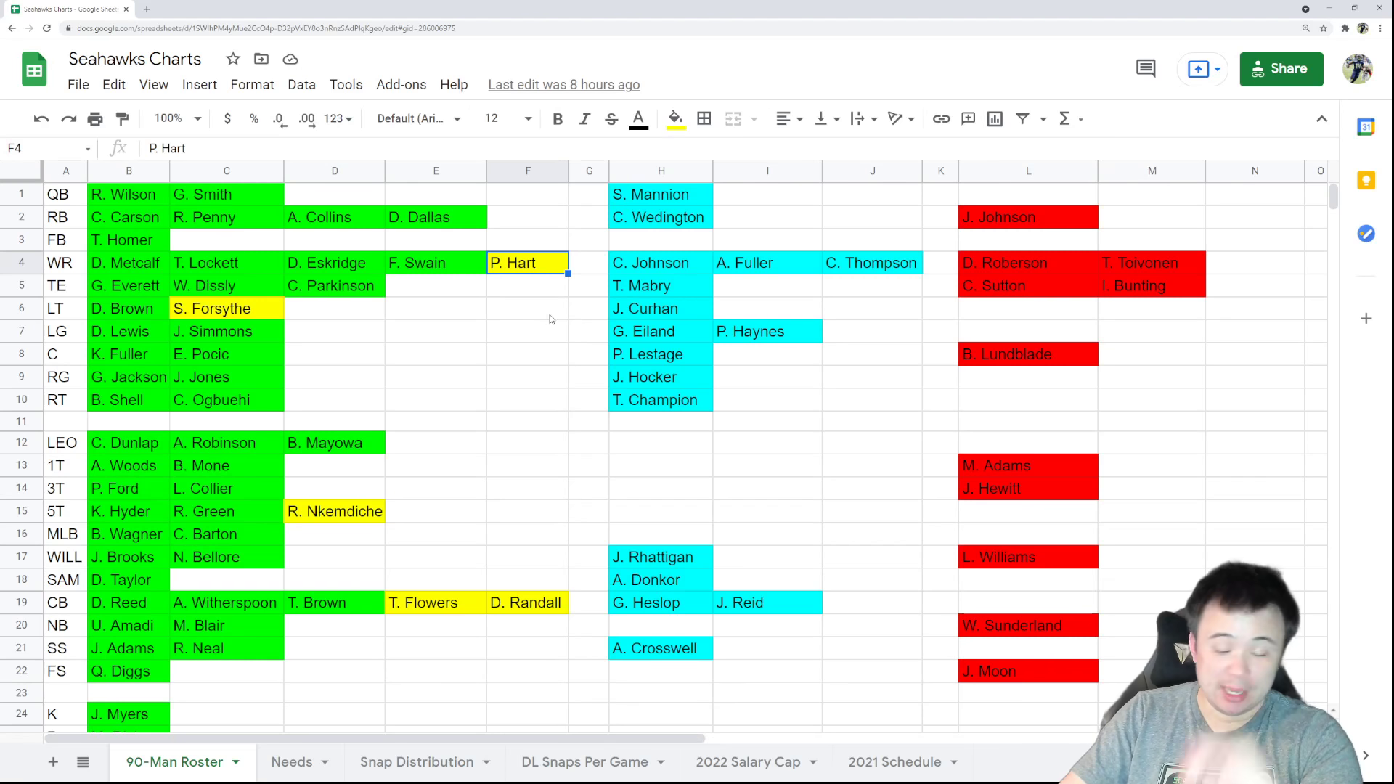
click(643, 265)
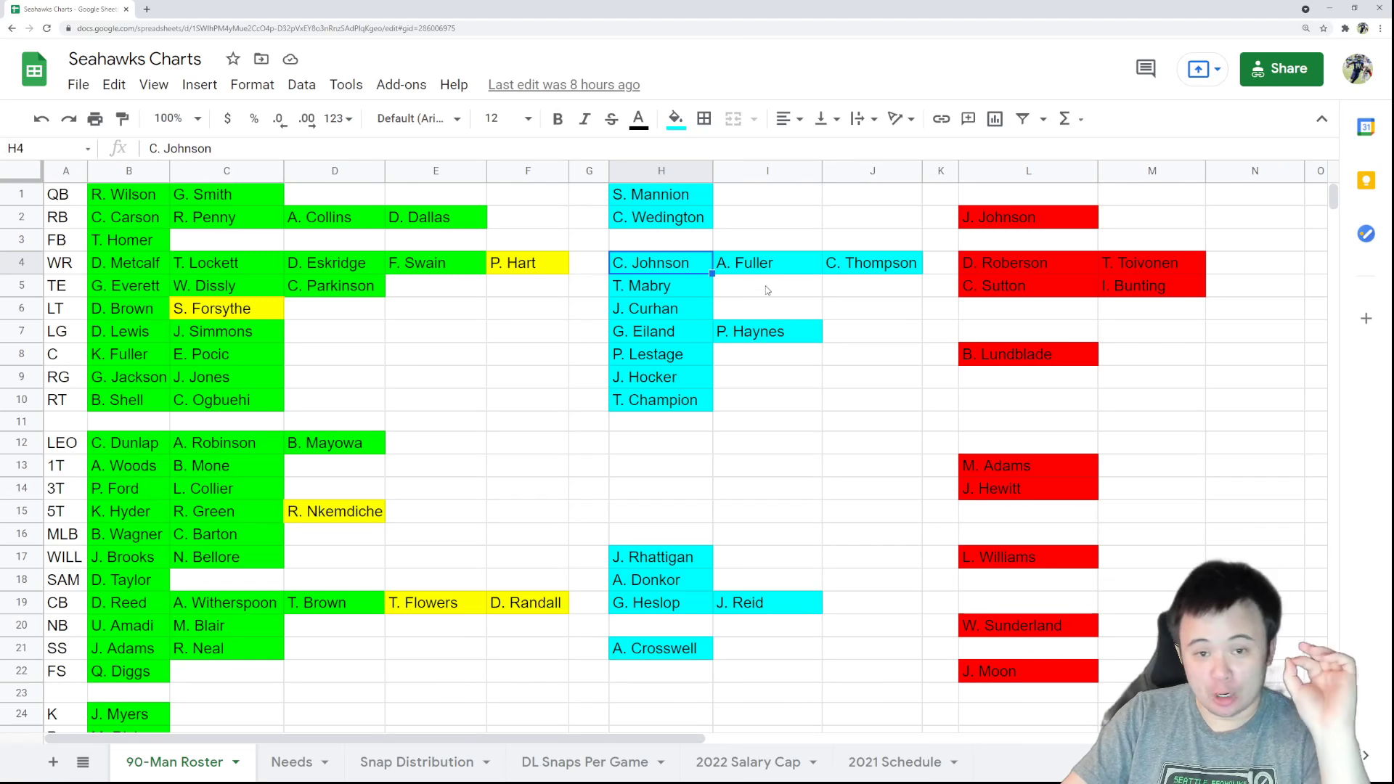
click(781, 267)
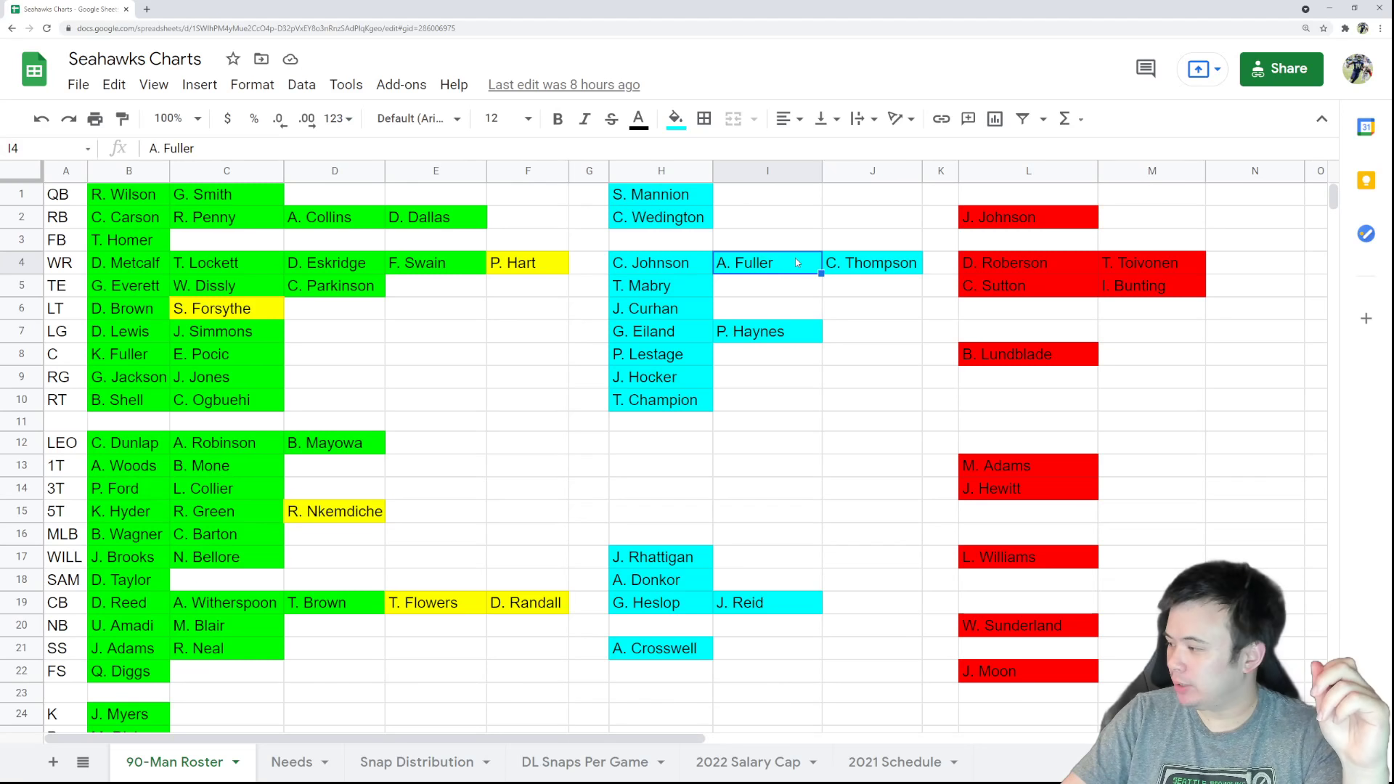
click(851, 268)
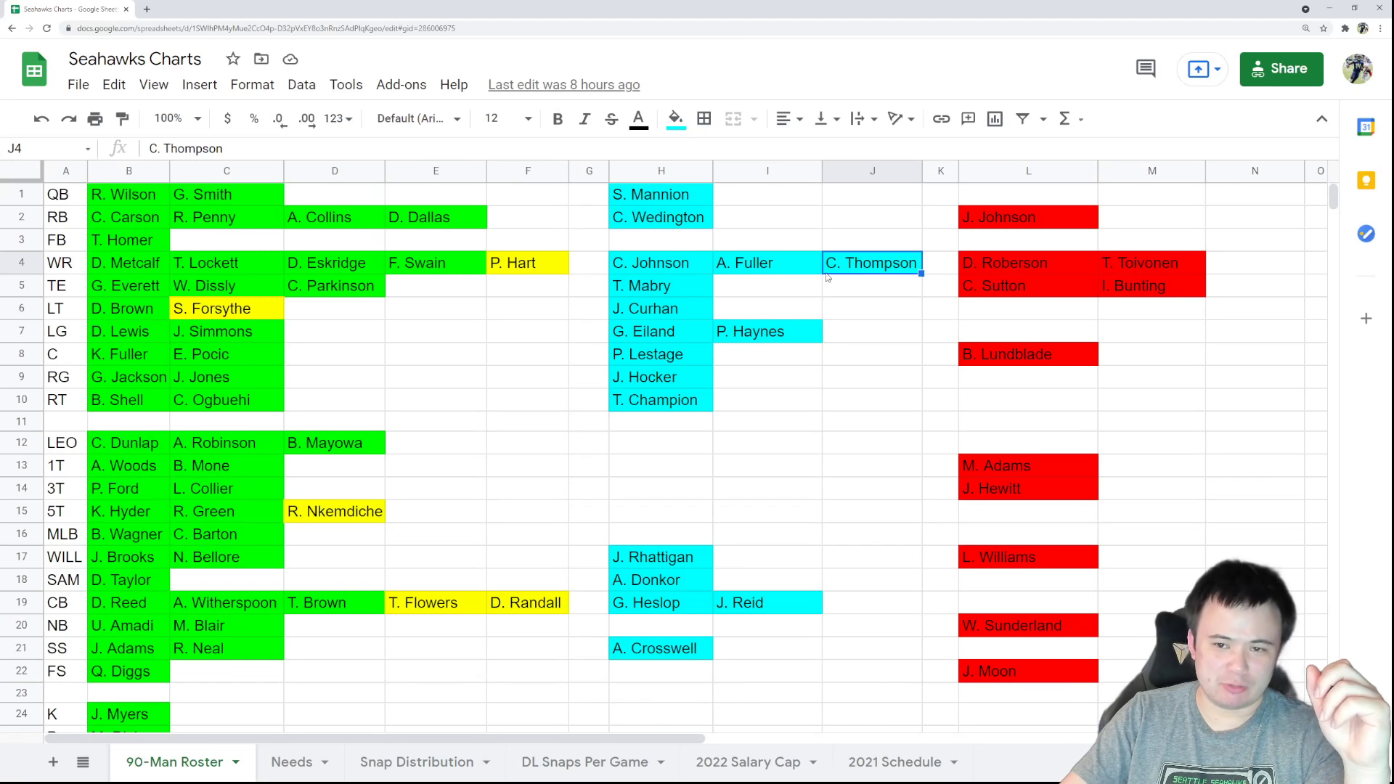
click(1053, 267)
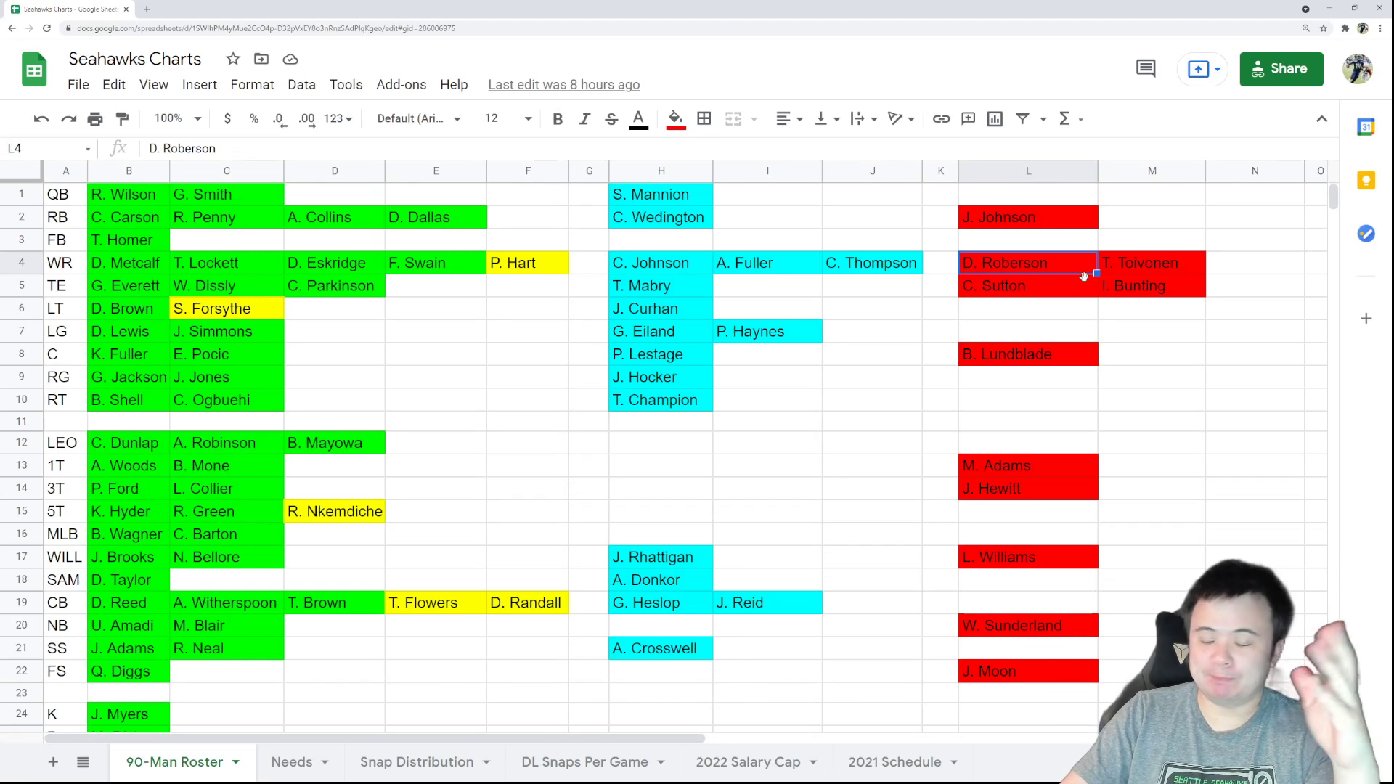
click(1162, 269)
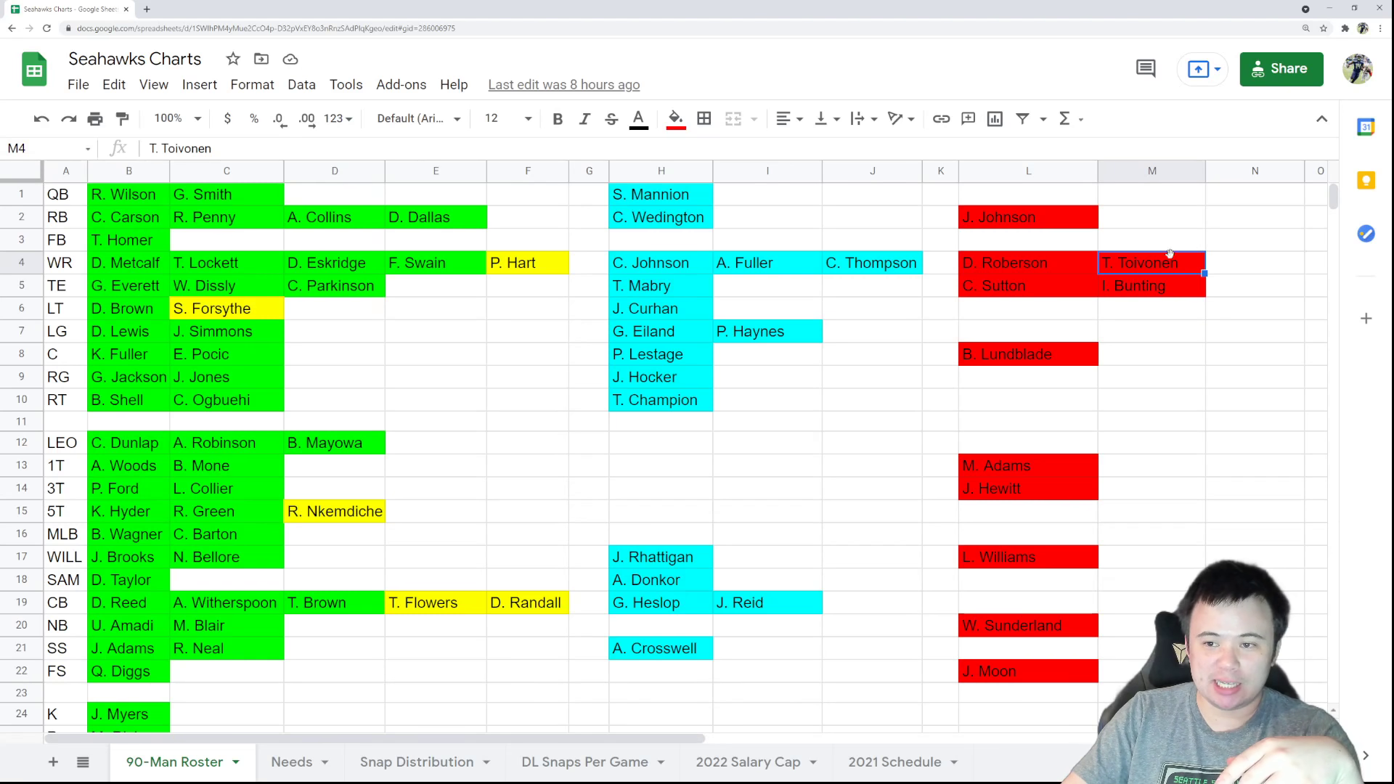
Review the tight end row entries in B5, C5, D5, H5, L5 and M5
click(156, 290)
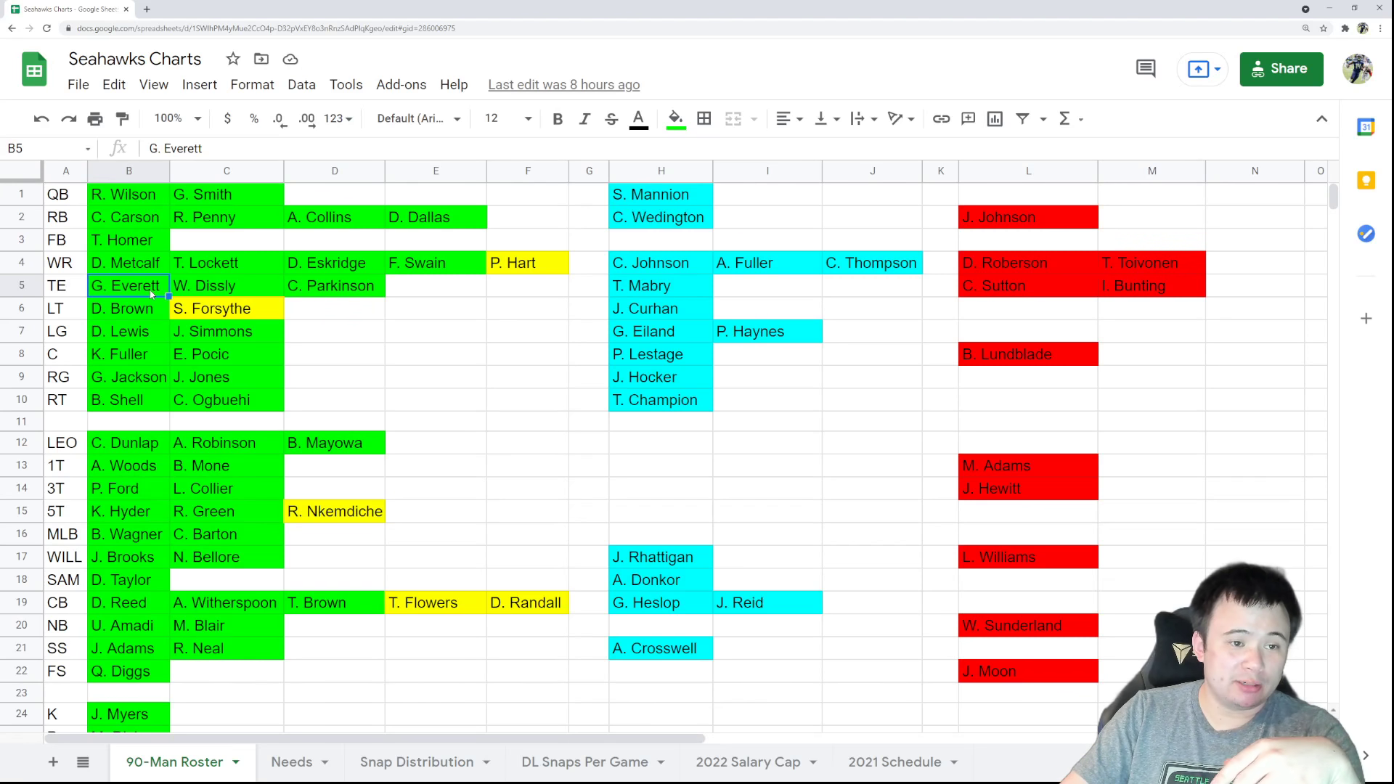
click(280, 290)
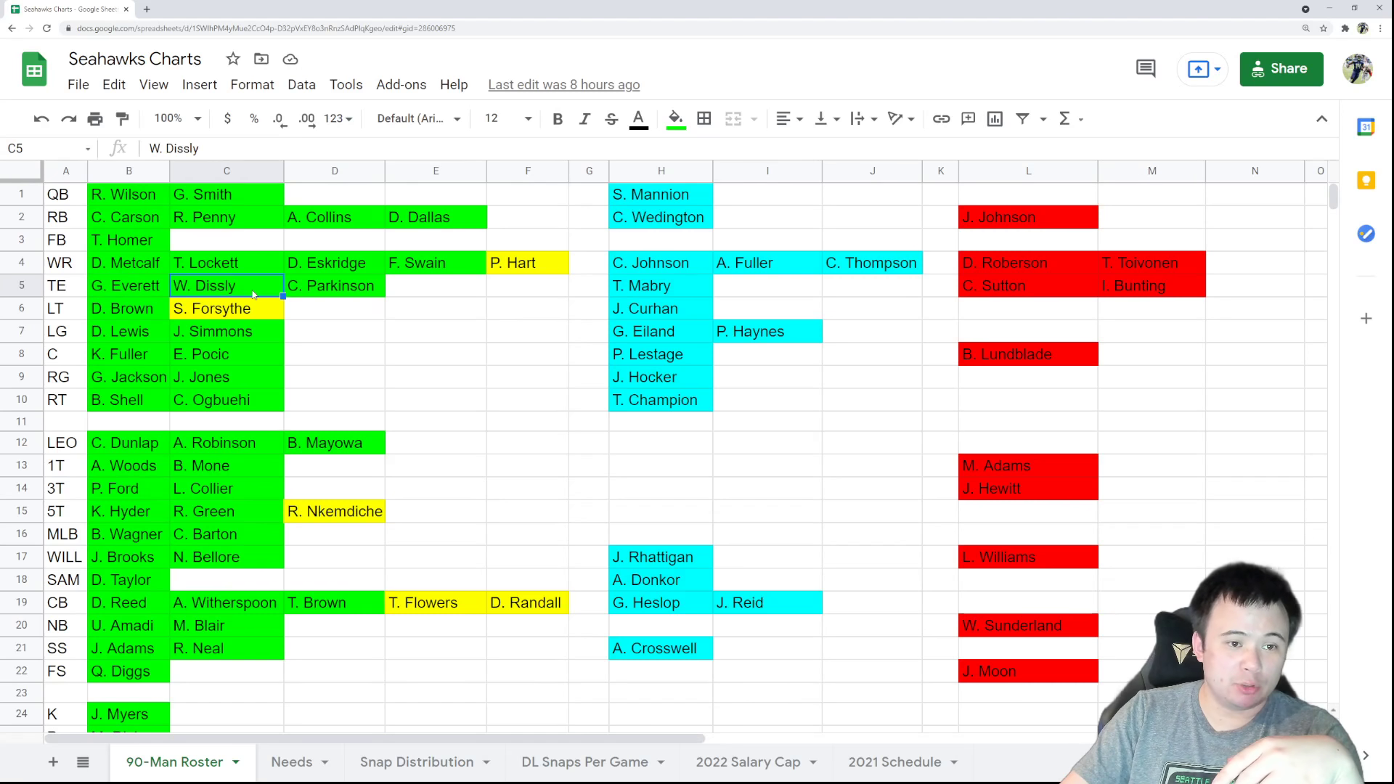
click(332, 290)
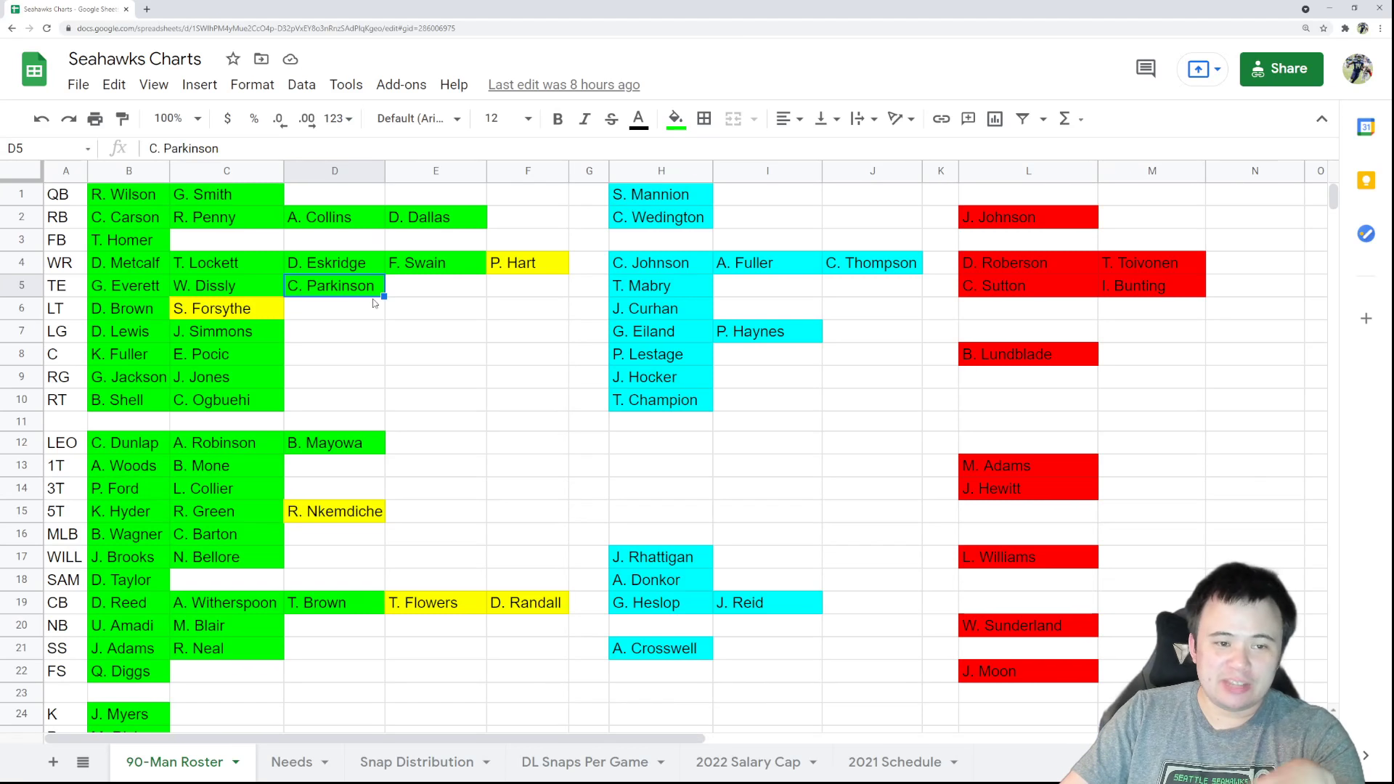
click(647, 290)
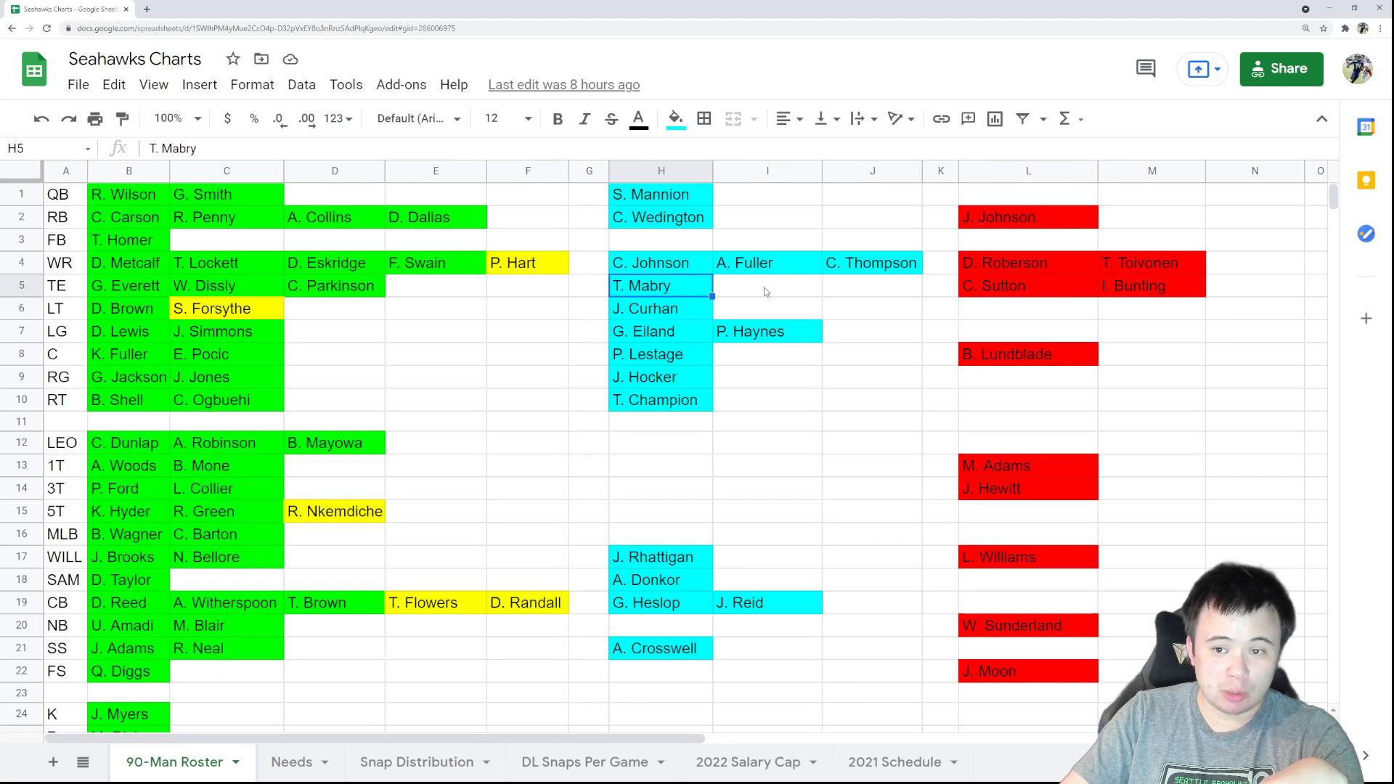
click(998, 288)
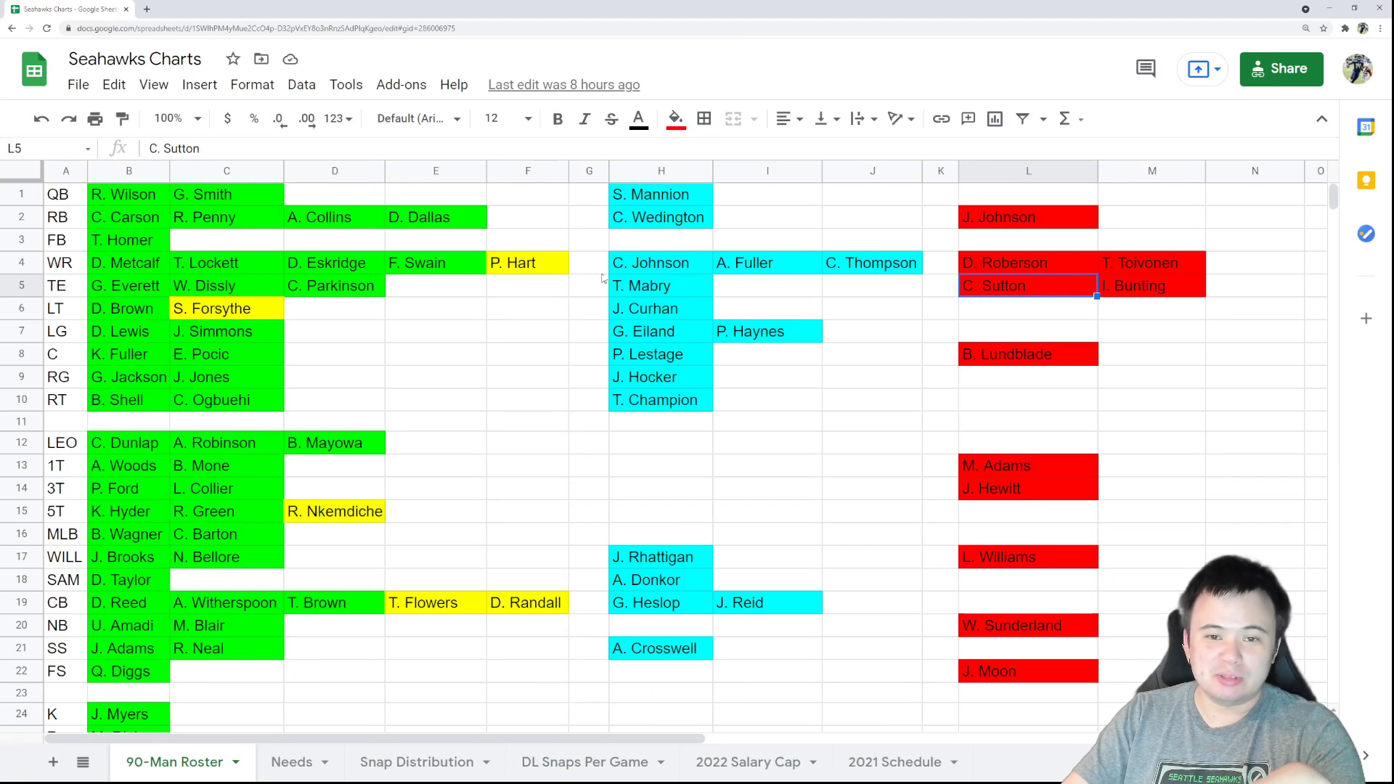
click(1139, 287)
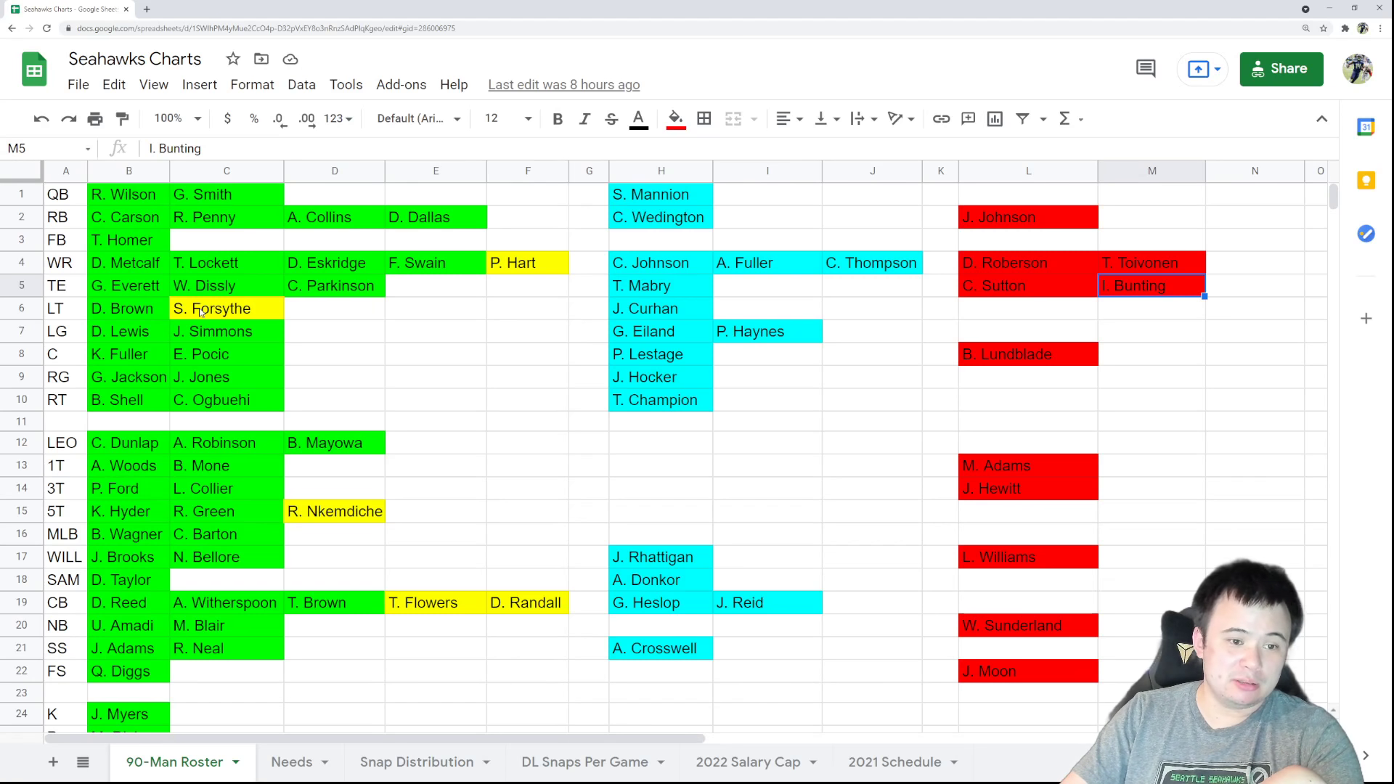
Review the LT row (B6, C6, H6) and the LG row (B7, C7, H7, I7)
click(135, 312)
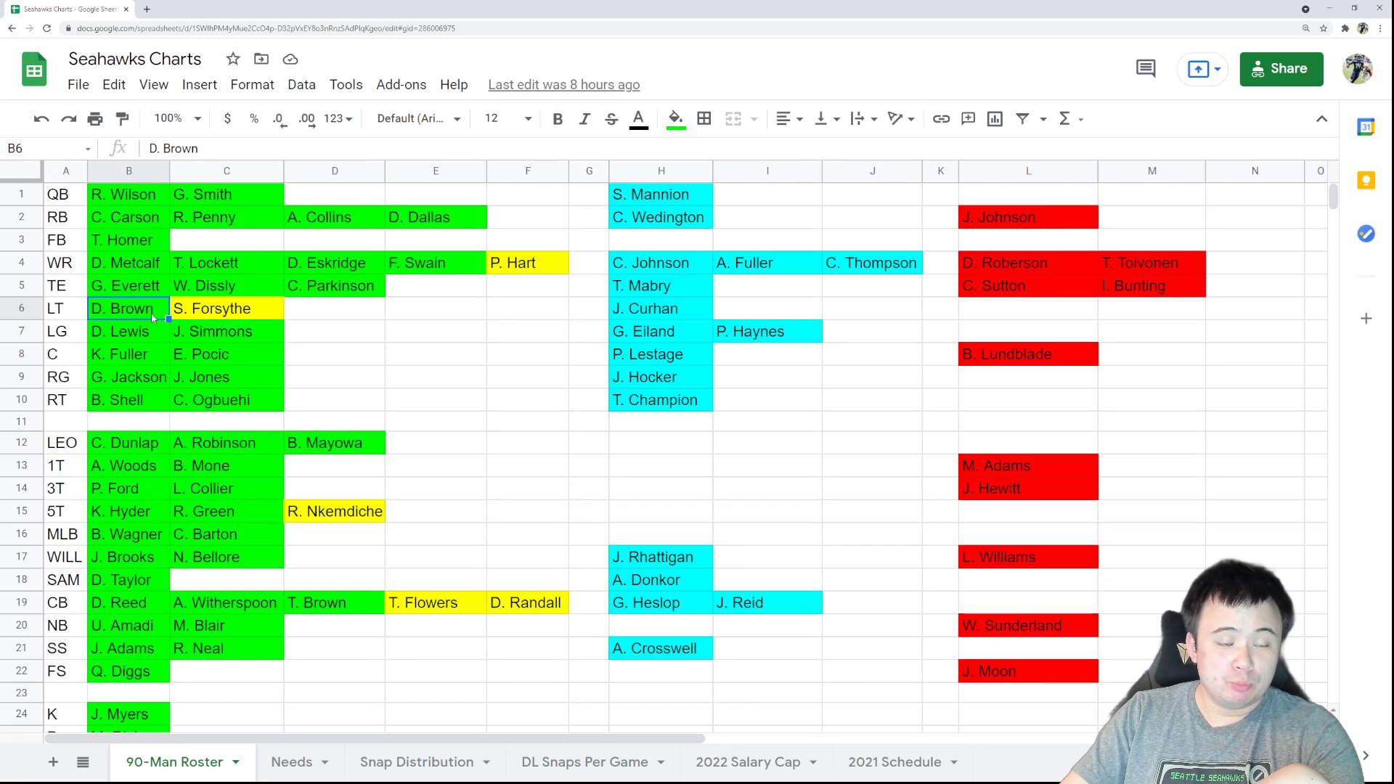
click(234, 313)
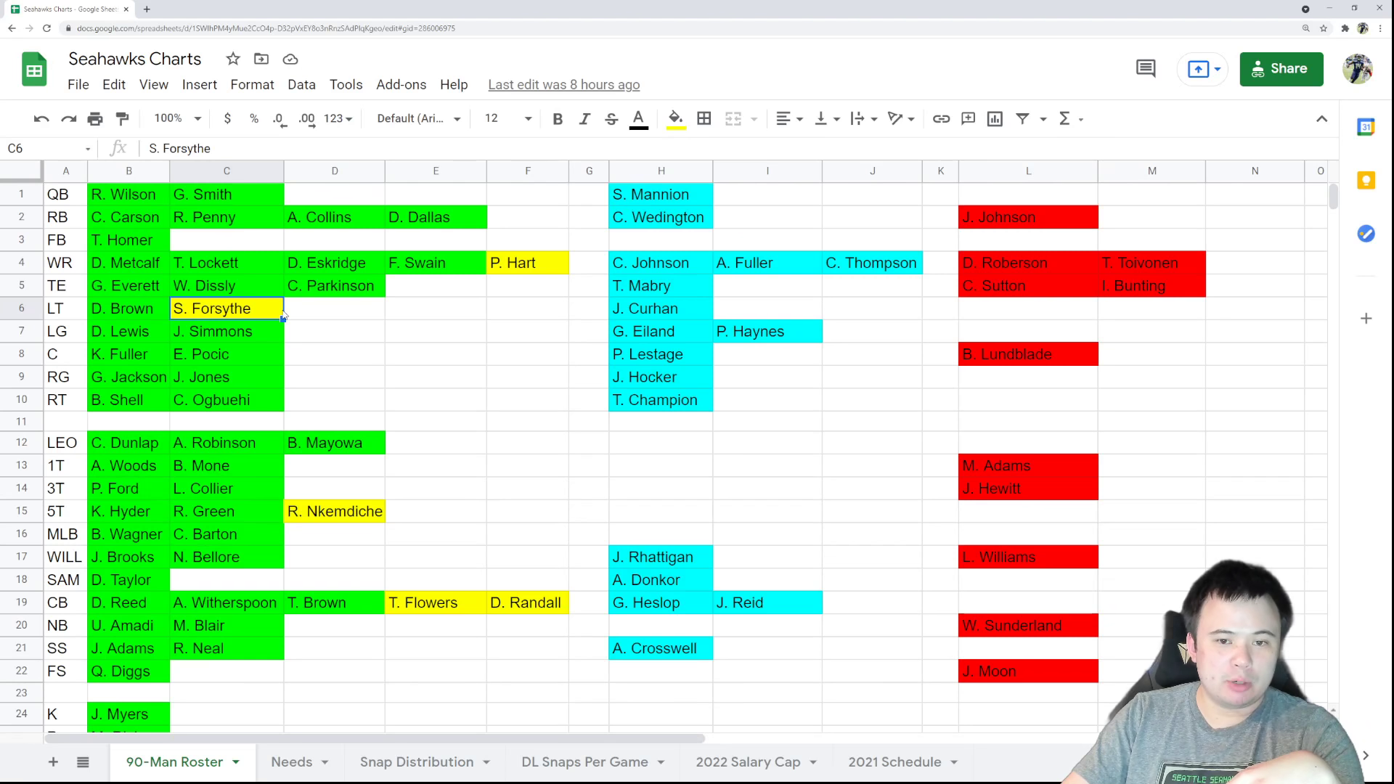
click(646, 306)
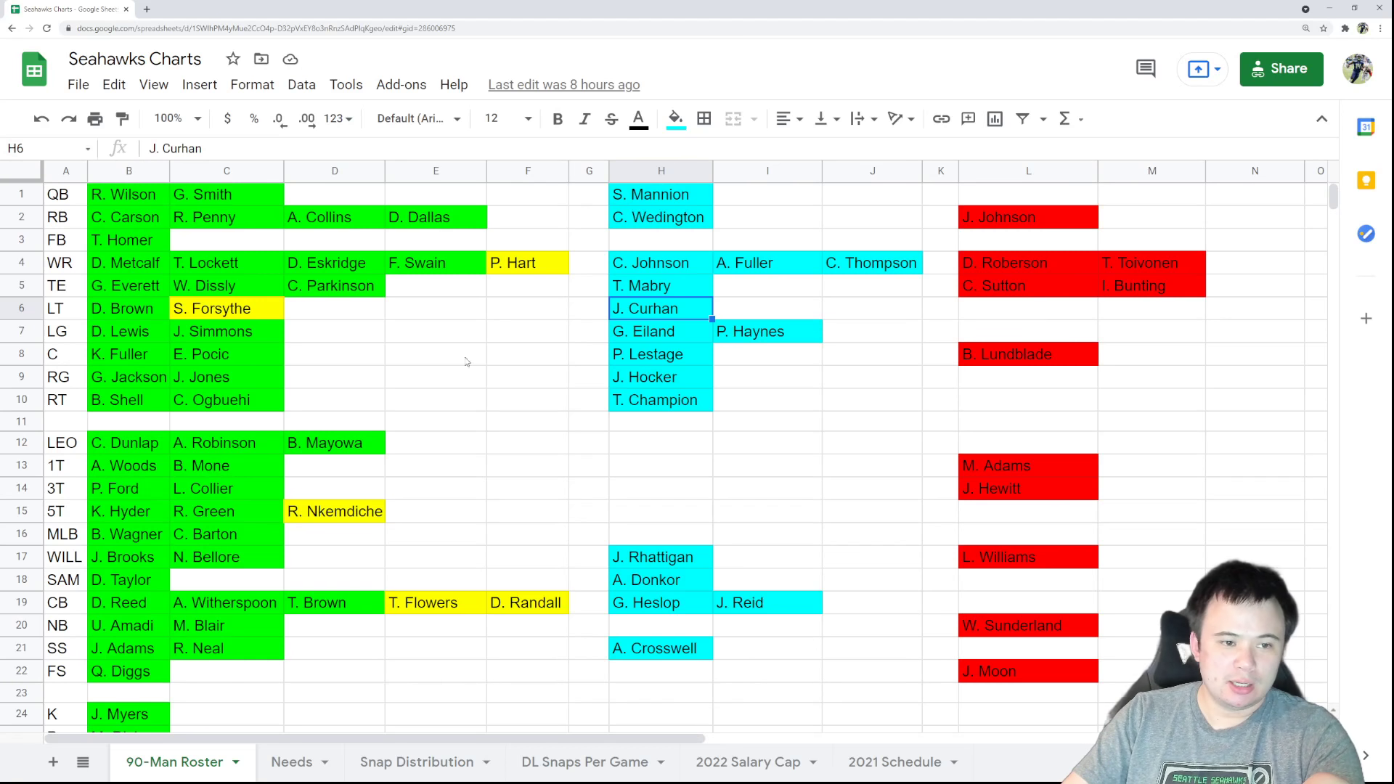
click(92, 331)
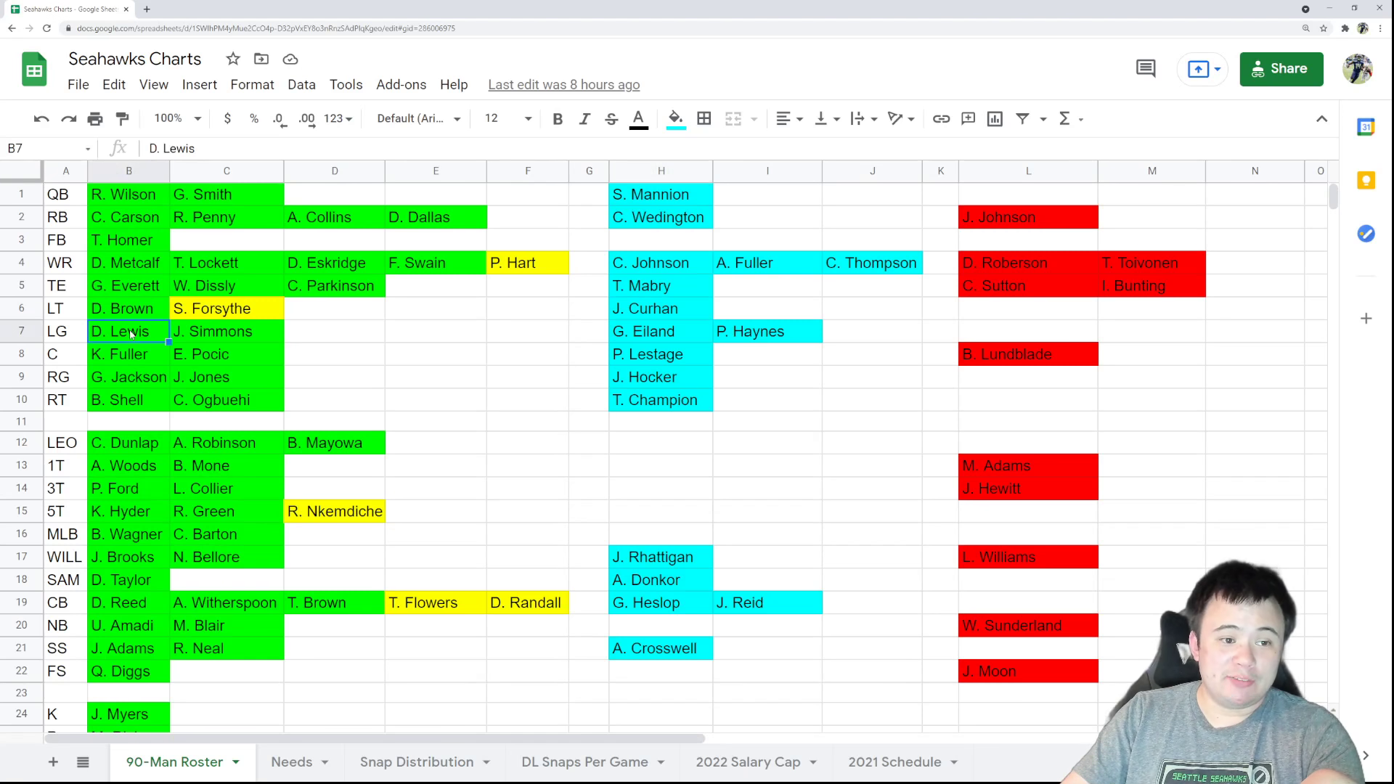
click(264, 339)
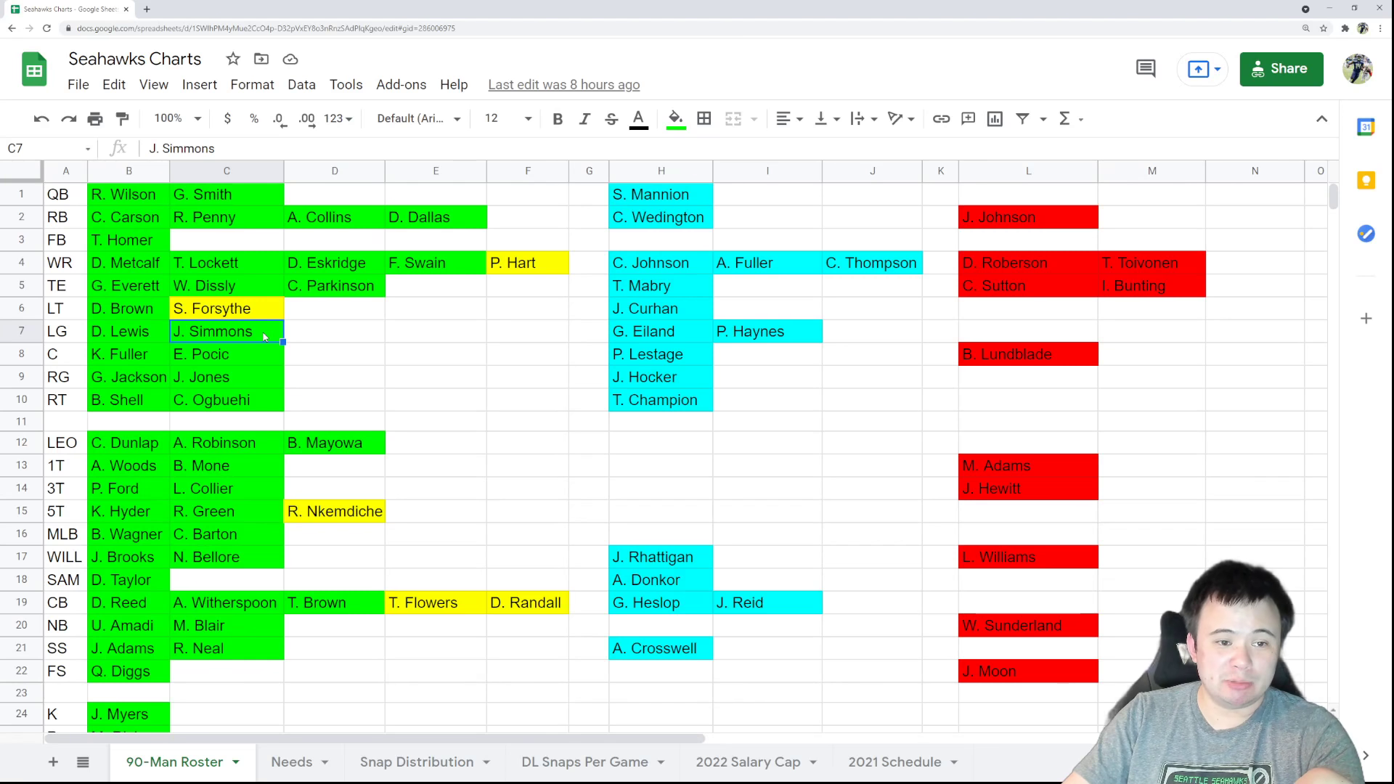
click(689, 336)
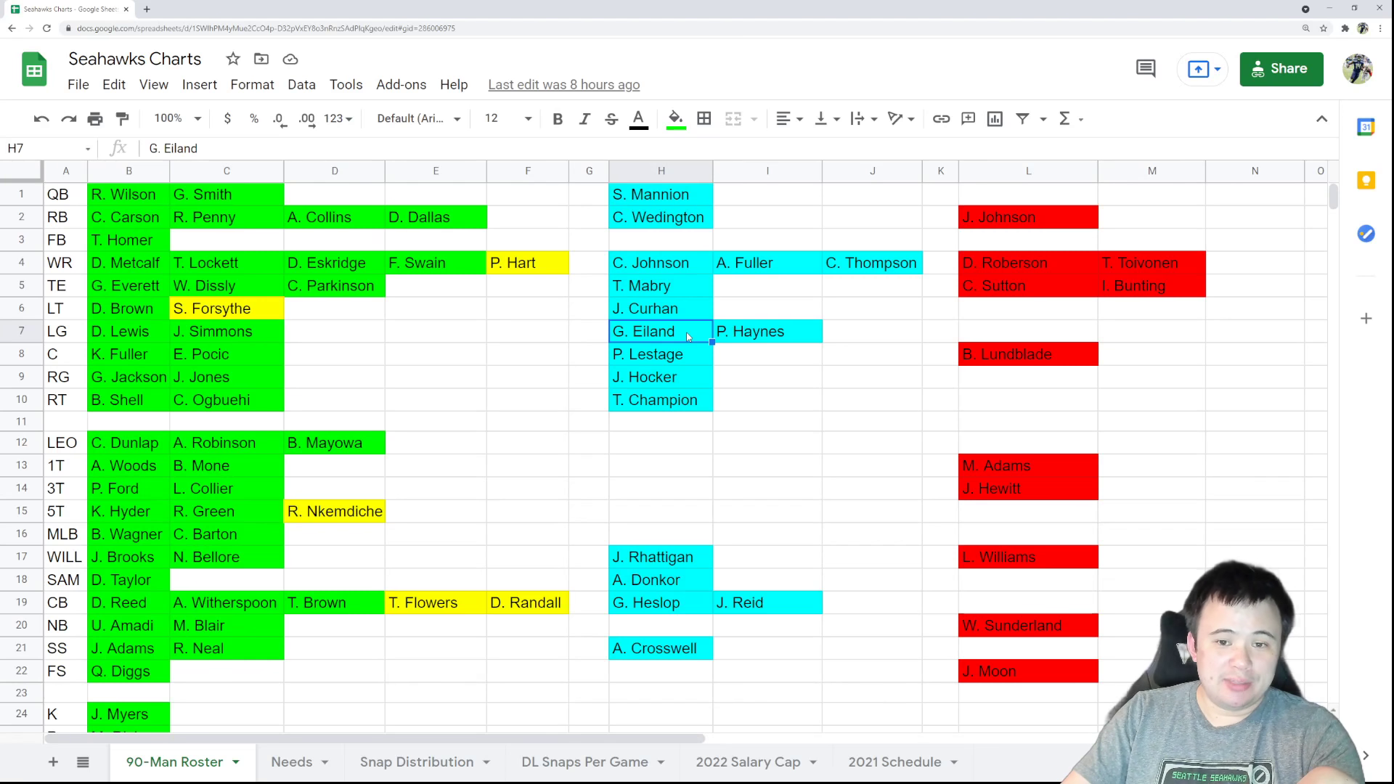
click(741, 331)
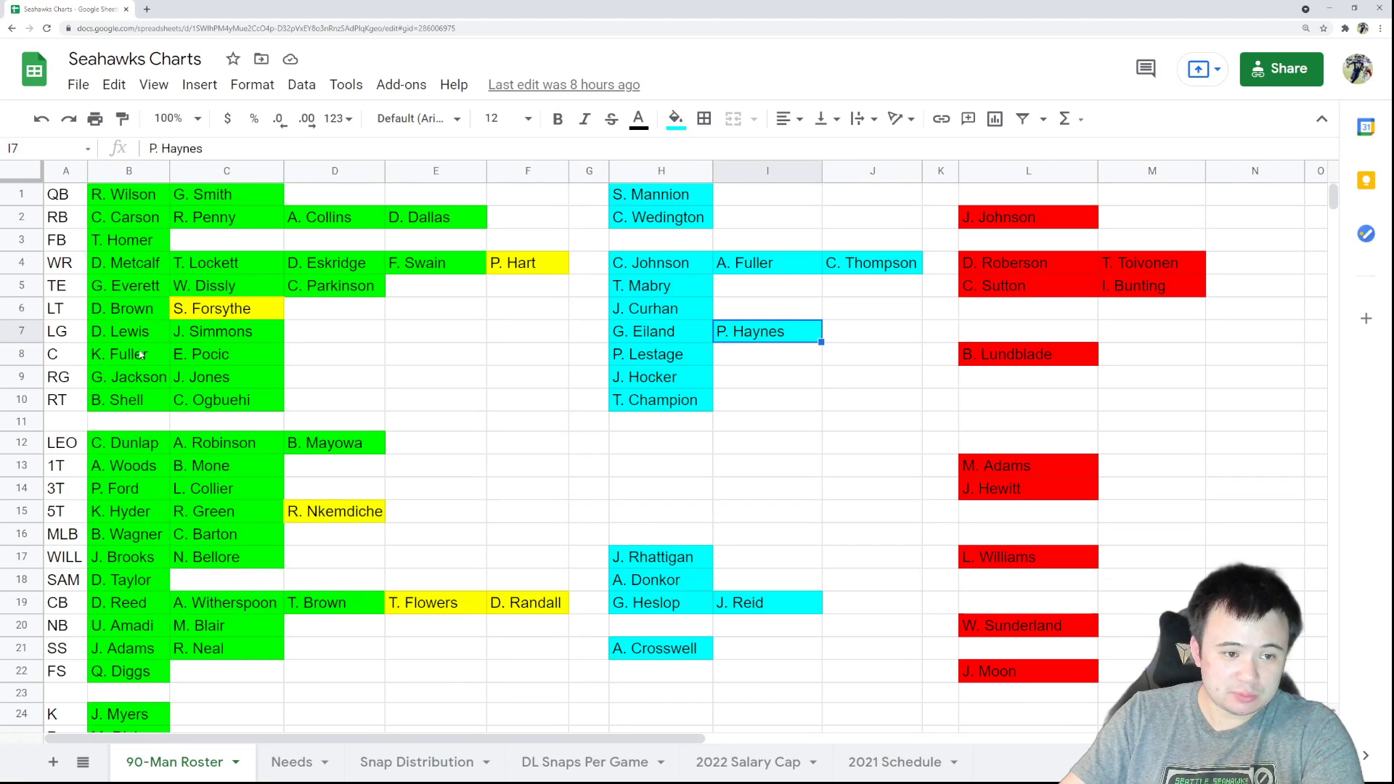
Review the center row, comparing the C8, H8 and L8 entries
click(107, 356)
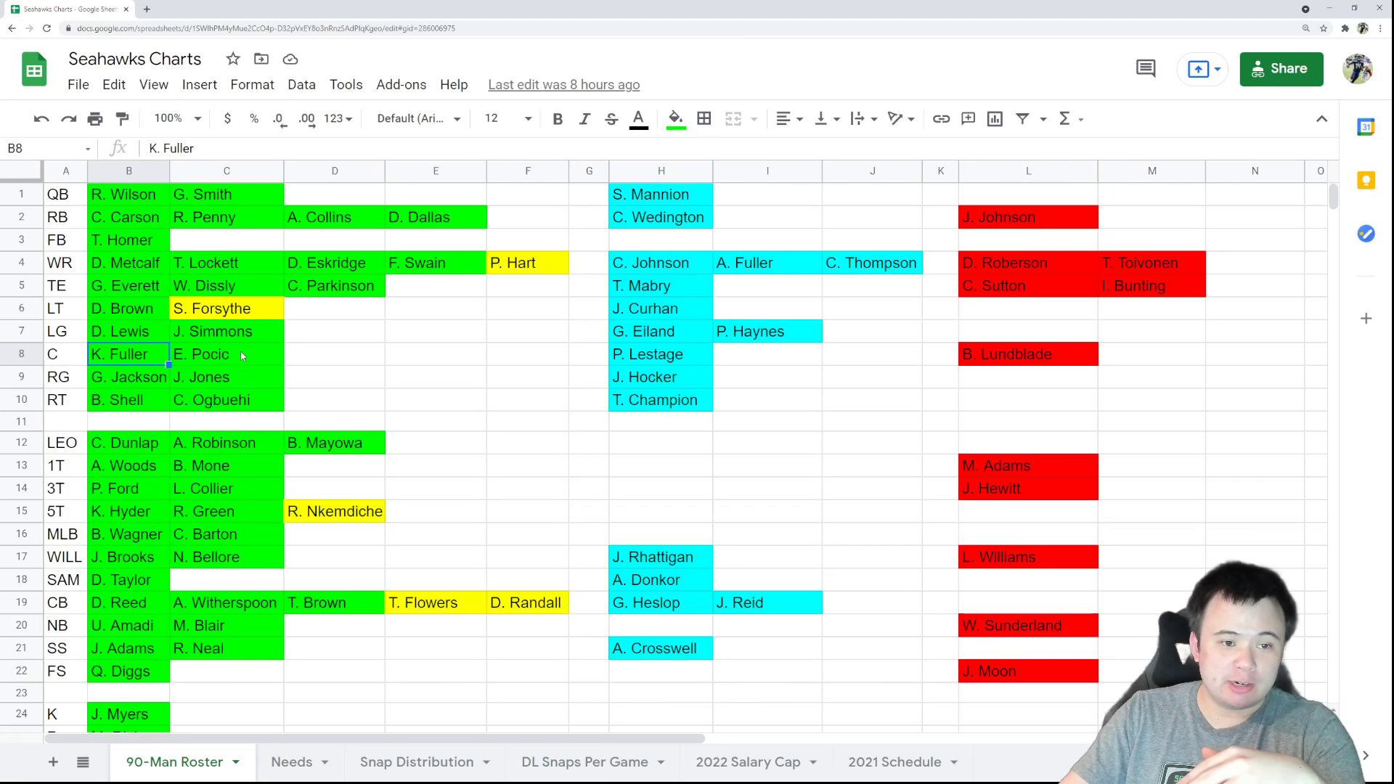
click(244, 363)
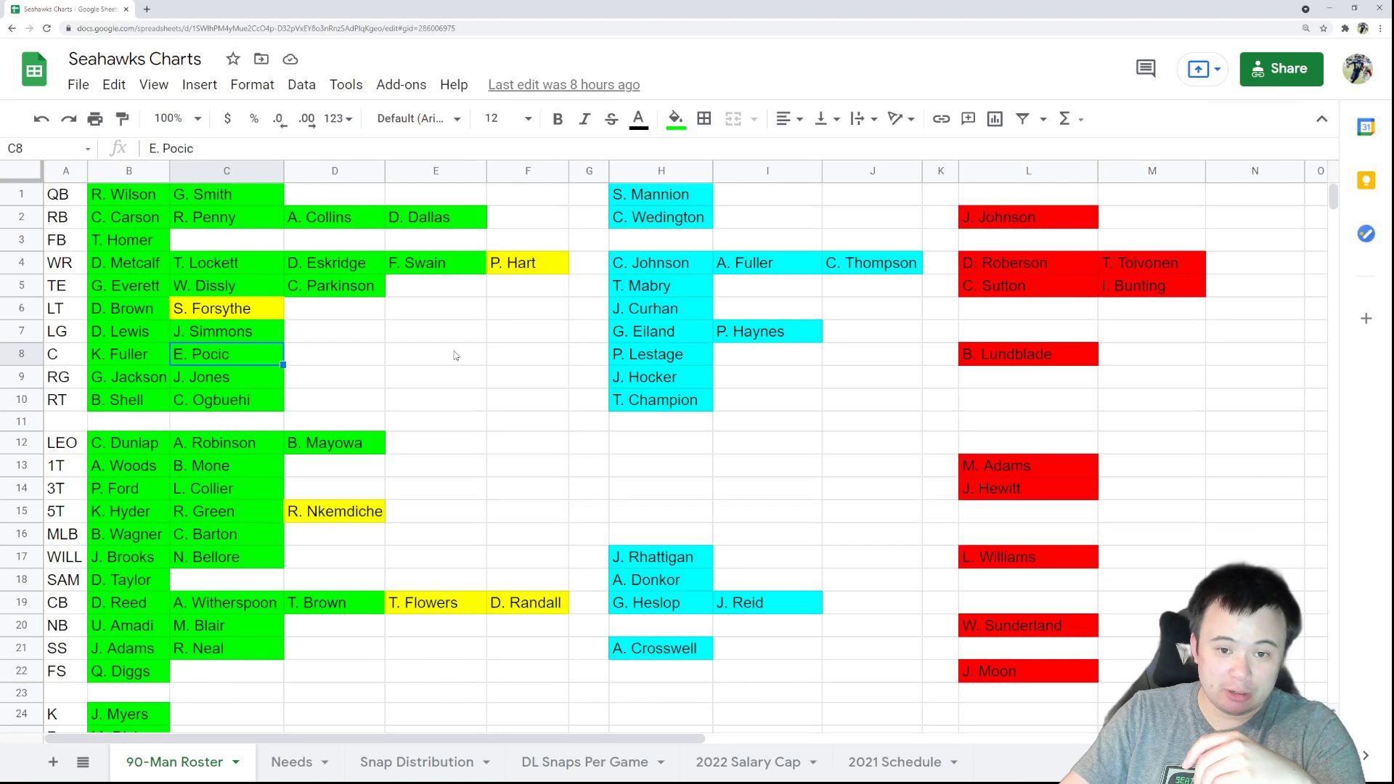
click(640, 360)
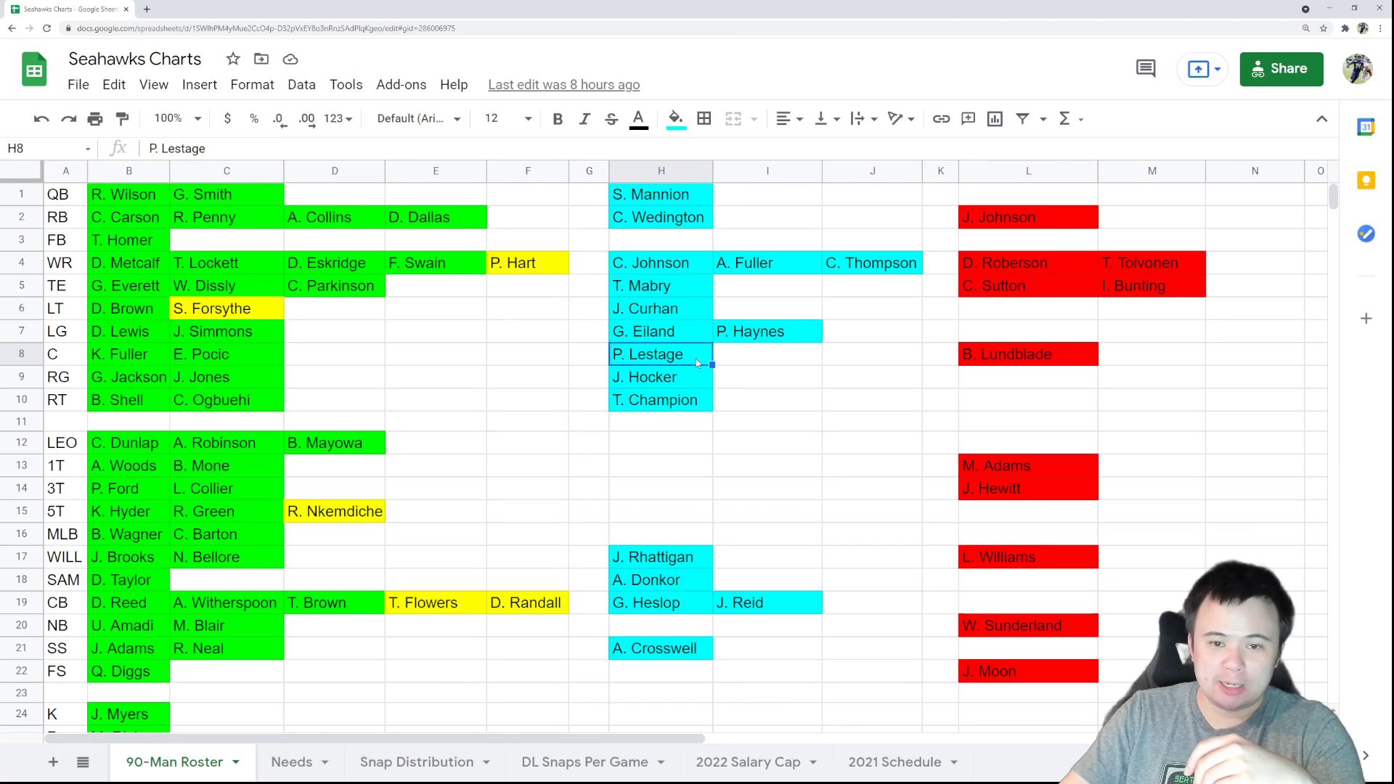
click(1016, 364)
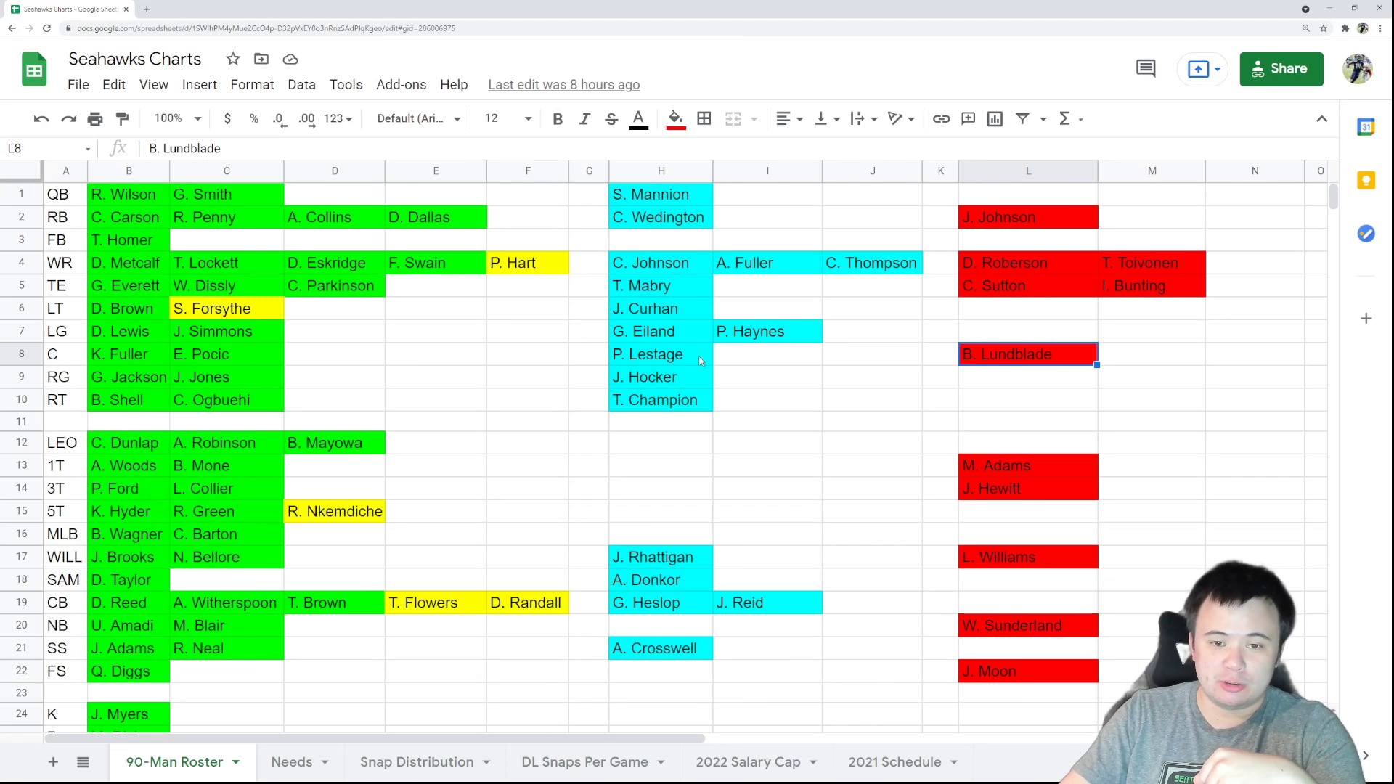
click(644, 365)
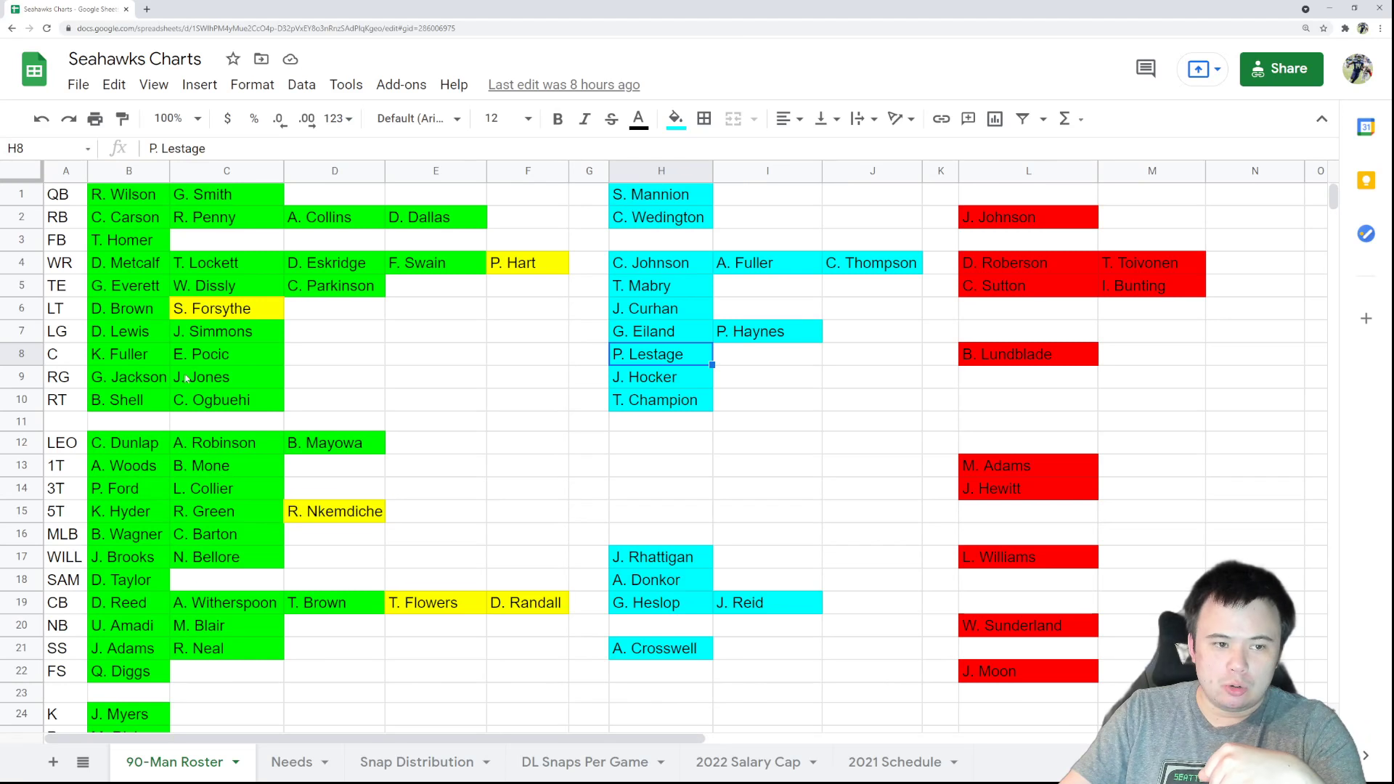
click(247, 358)
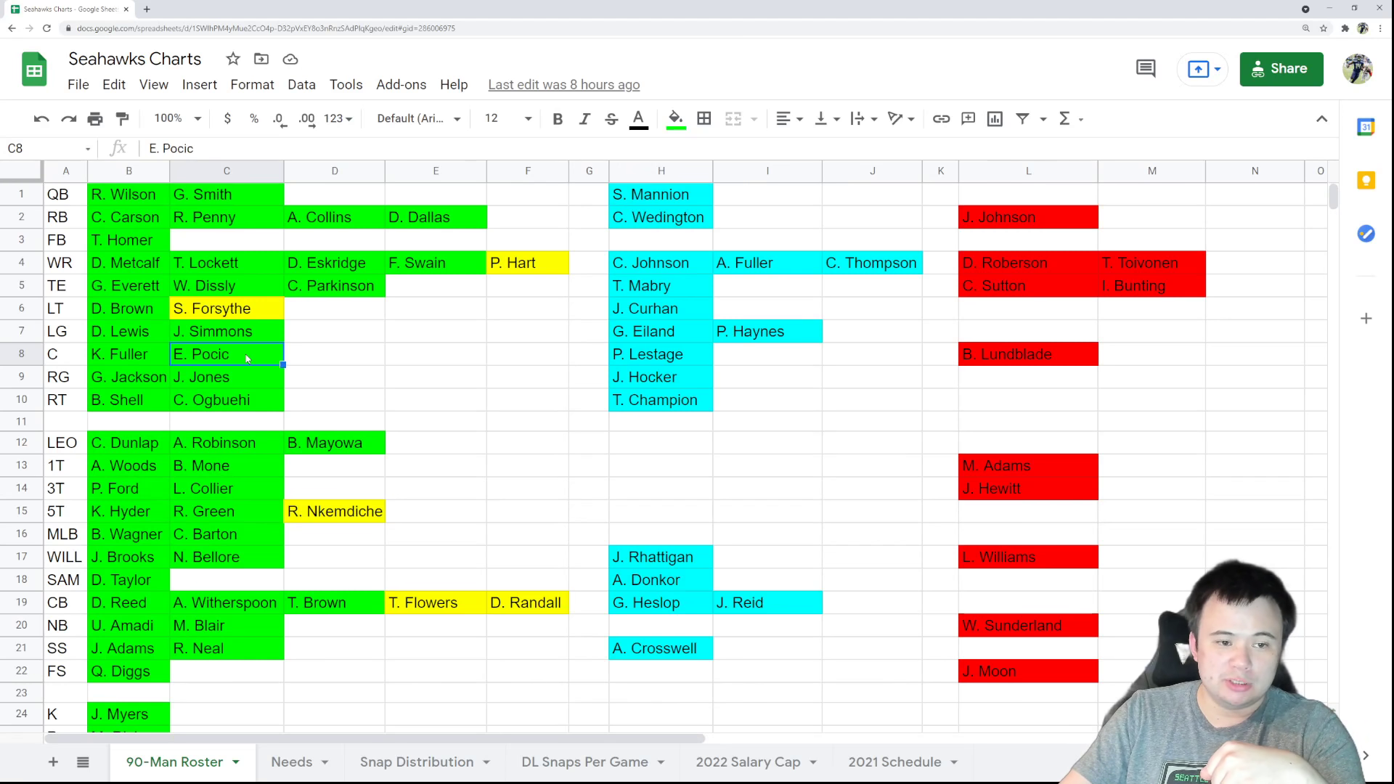
click(634, 363)
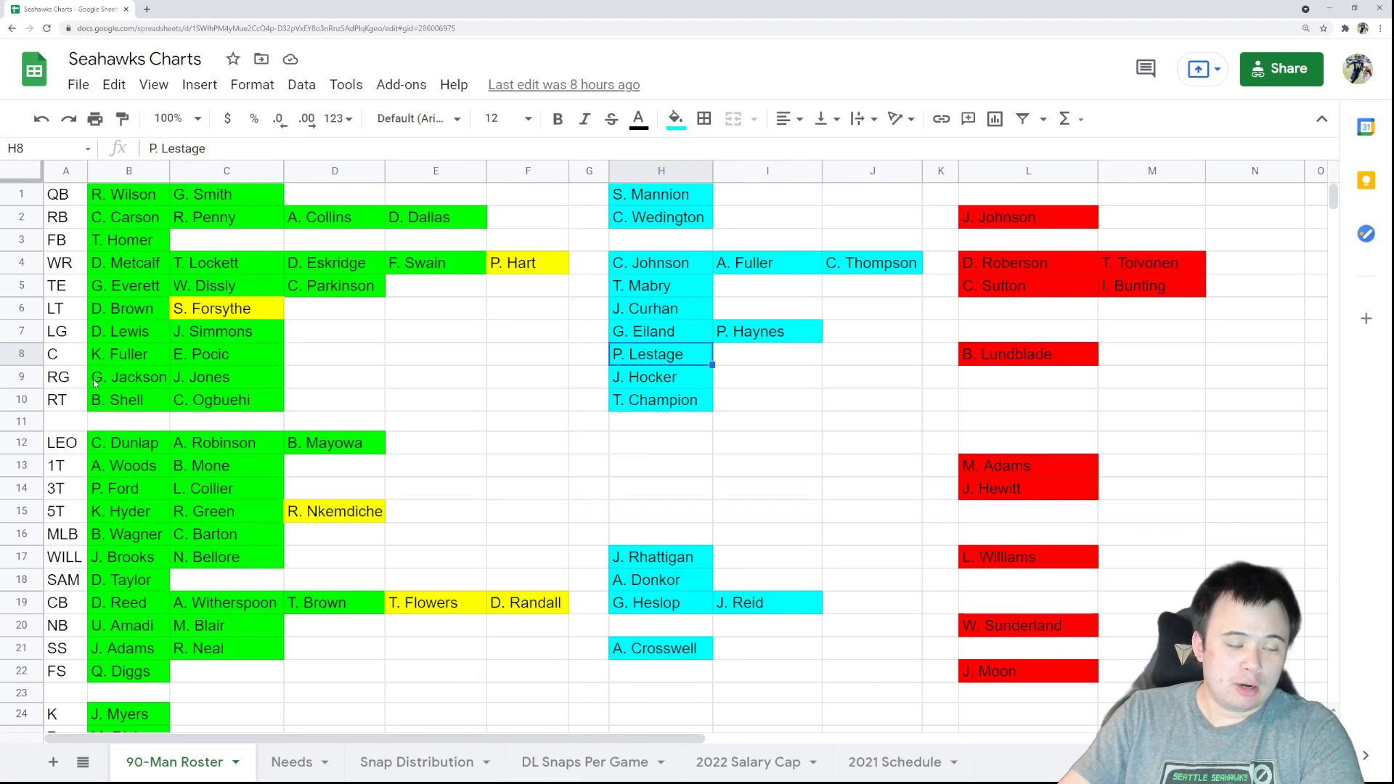
Review the RG row entries in B9, C9, H9 and the empty L9 slot
click(125, 381)
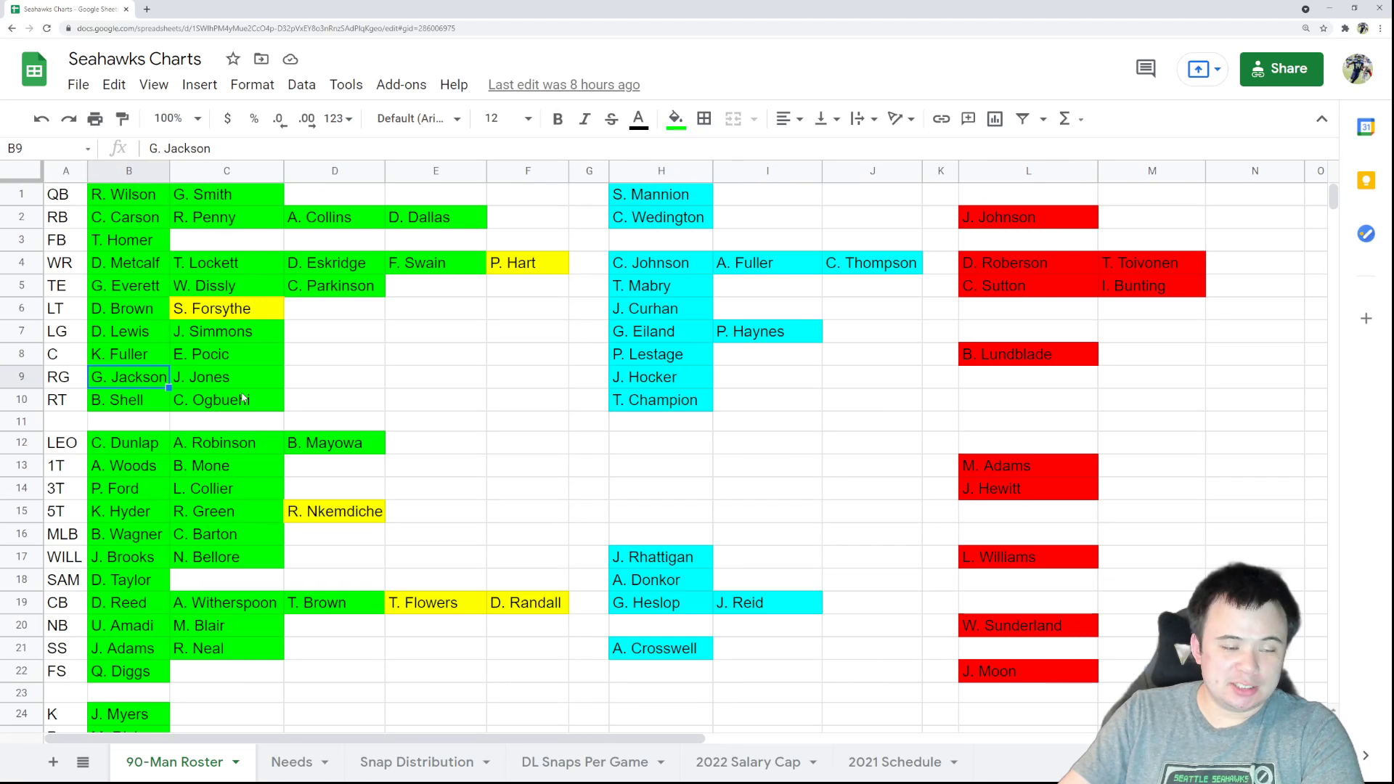
click(239, 380)
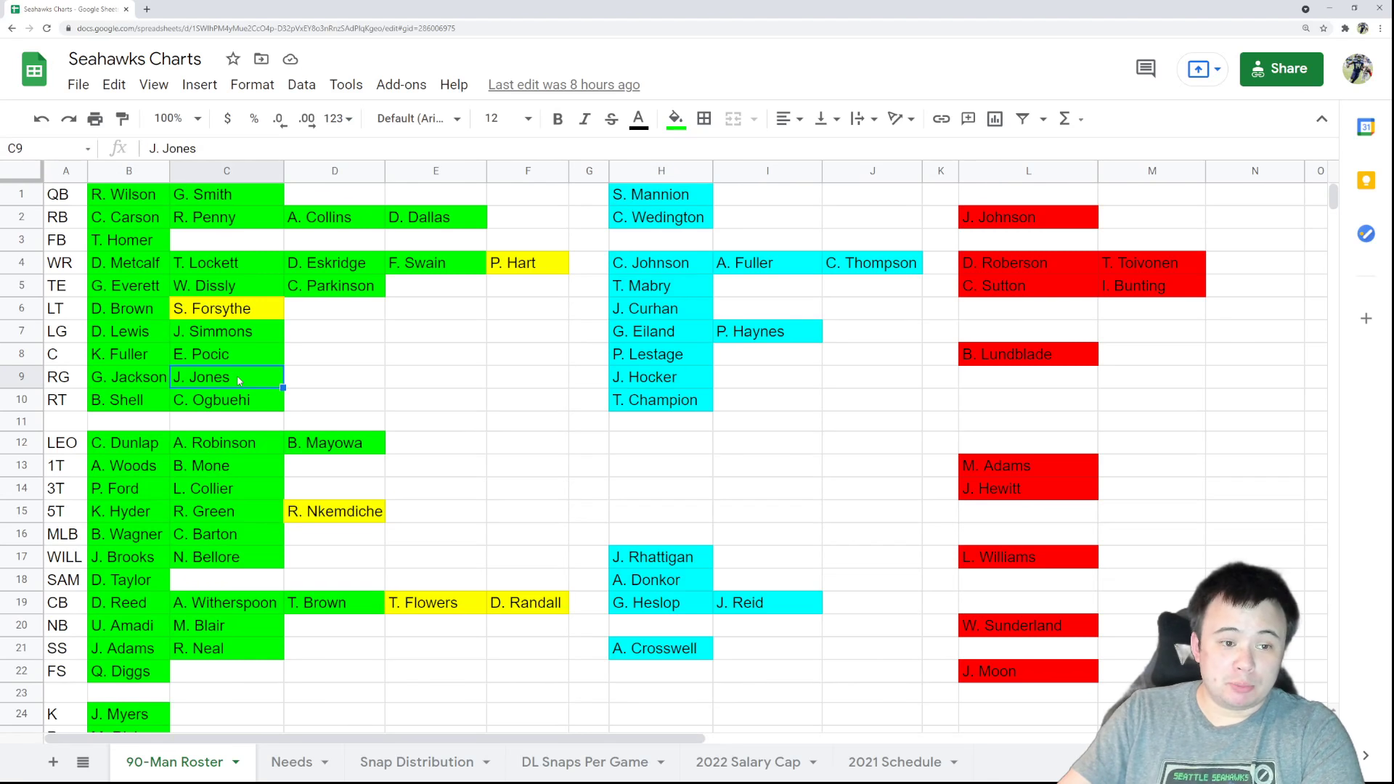
click(686, 376)
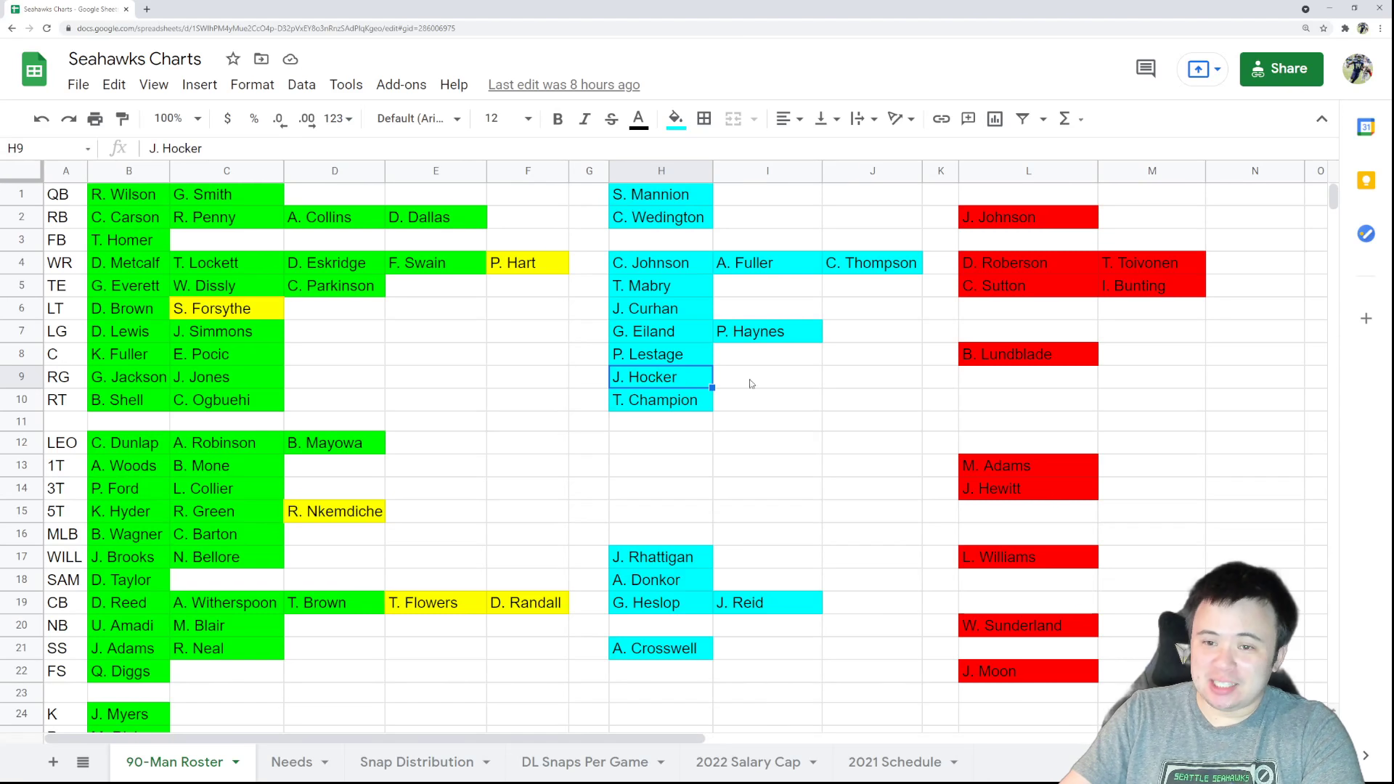
click(980, 381)
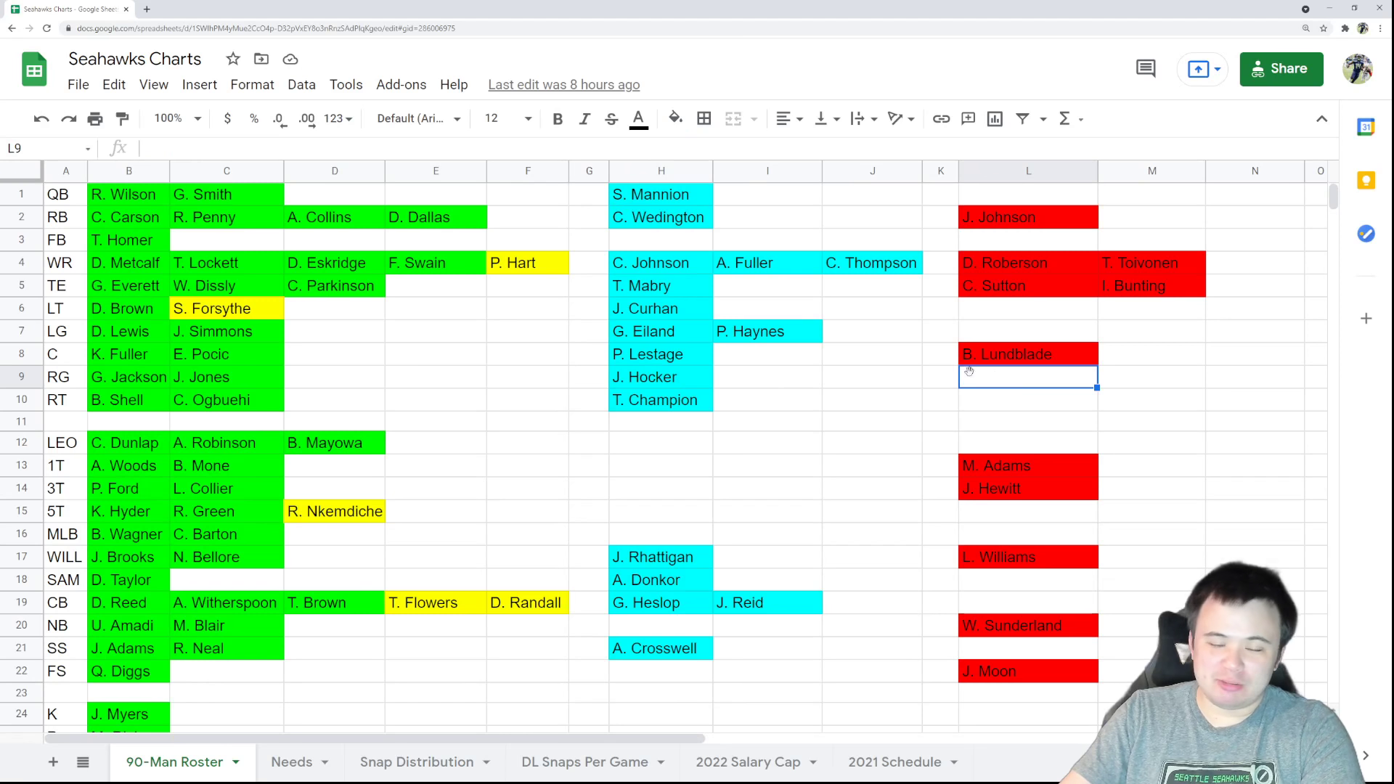
click(629, 380)
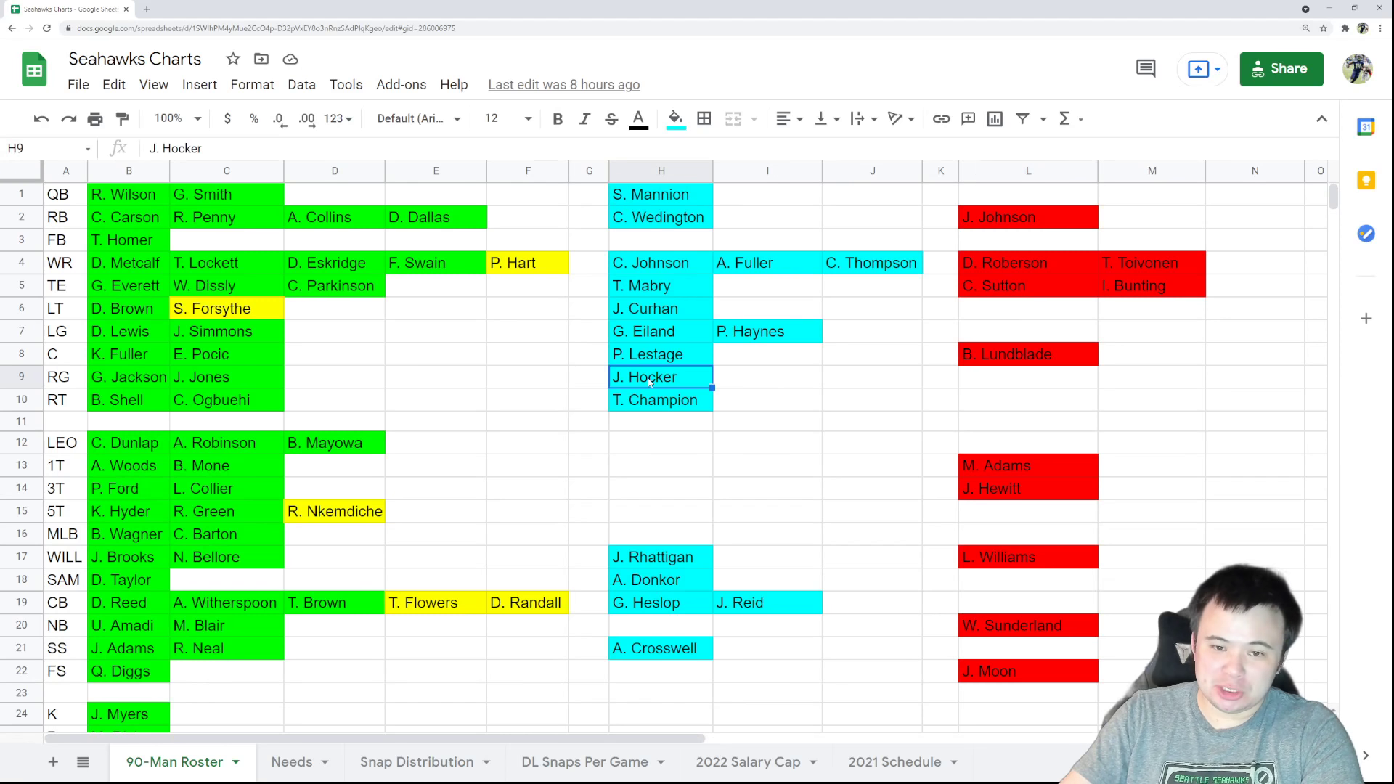
click(1028, 378)
click(662, 384)
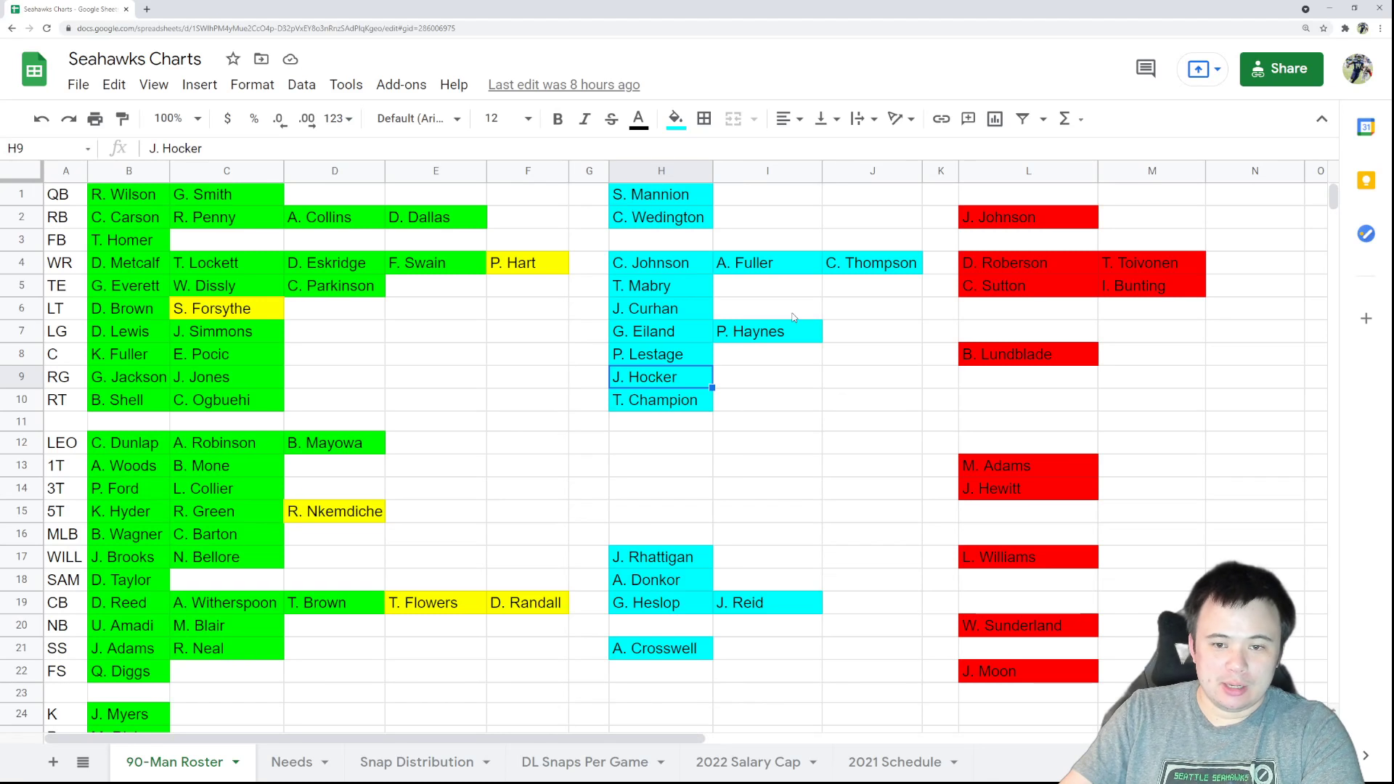
Enter P. Haynes as backup RG in C9 and J. Jones in cyan LG cell I7
click(791, 333)
click(259, 377)
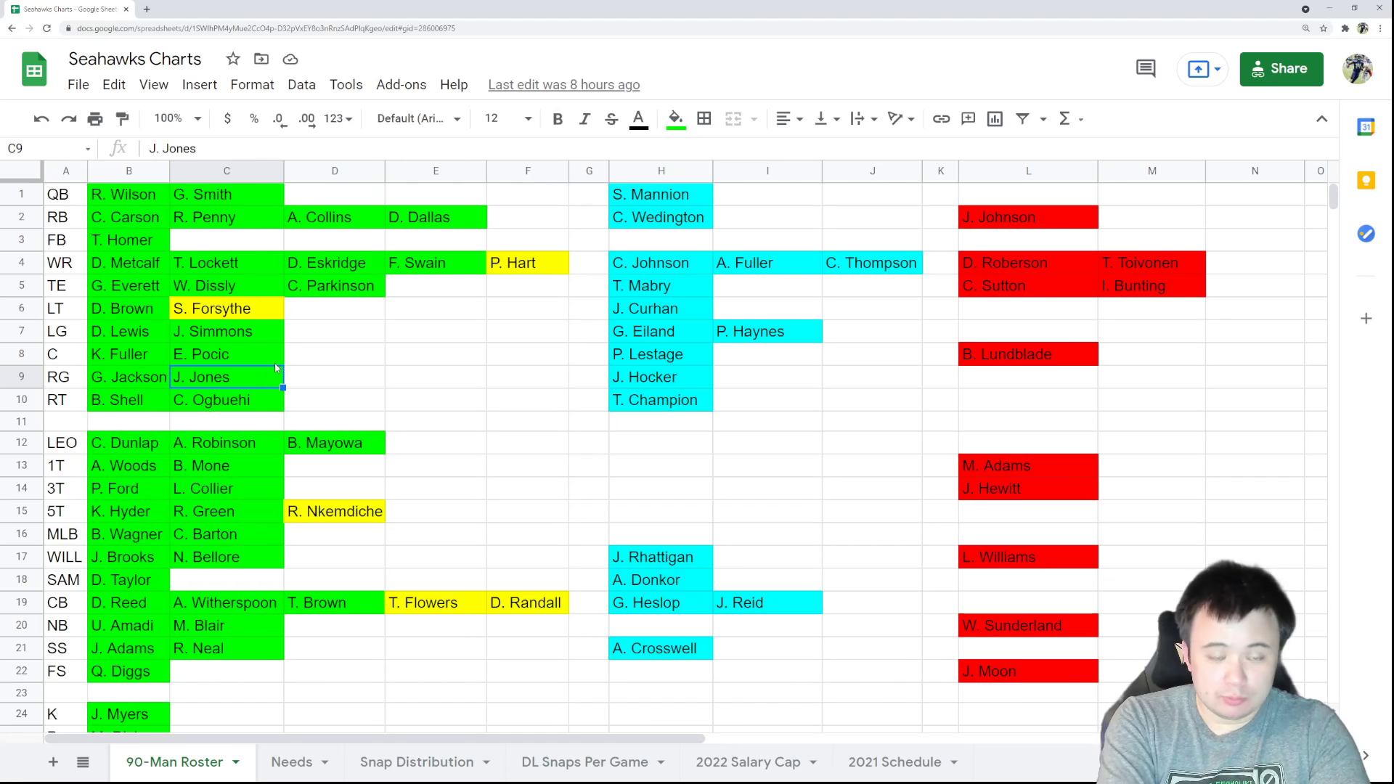
text(P. Haynes)
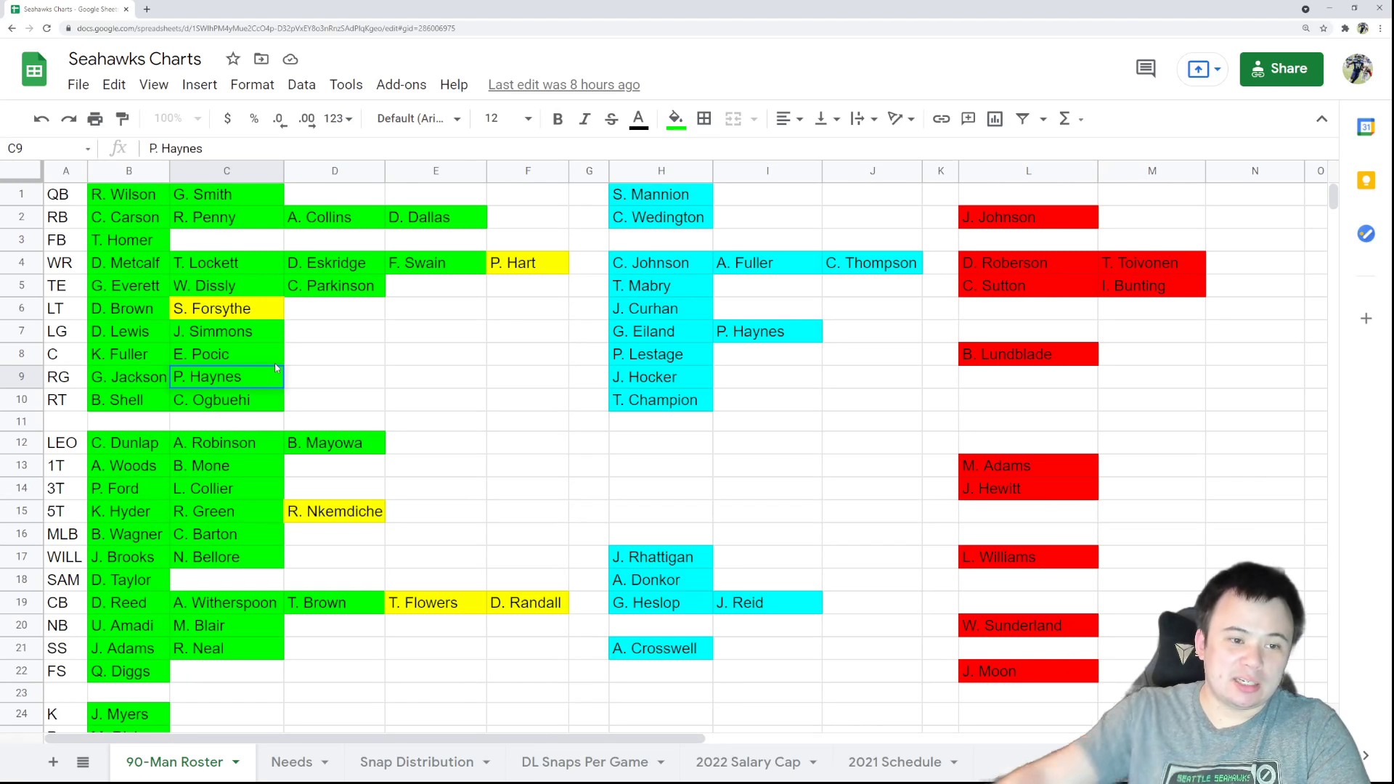
click(744, 339)
text(J)
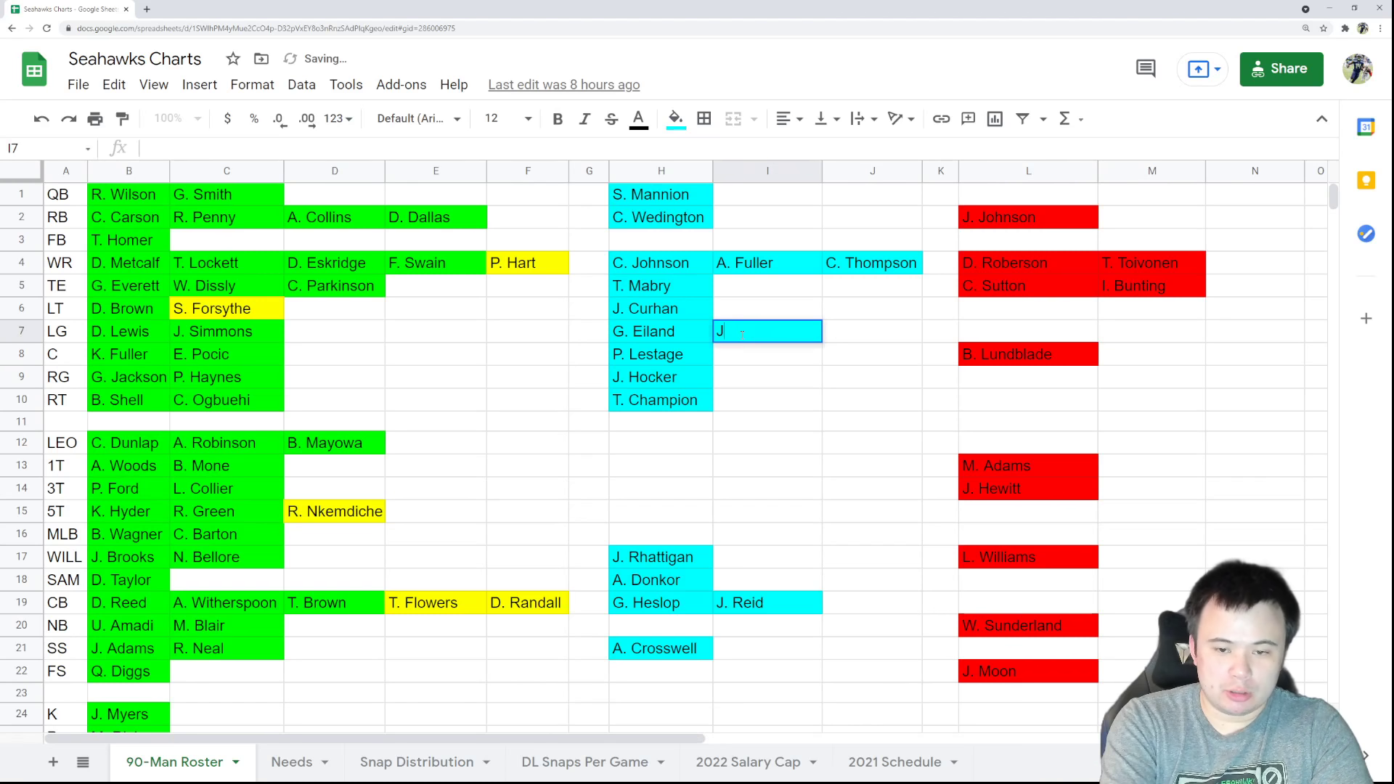
text(. Jones)
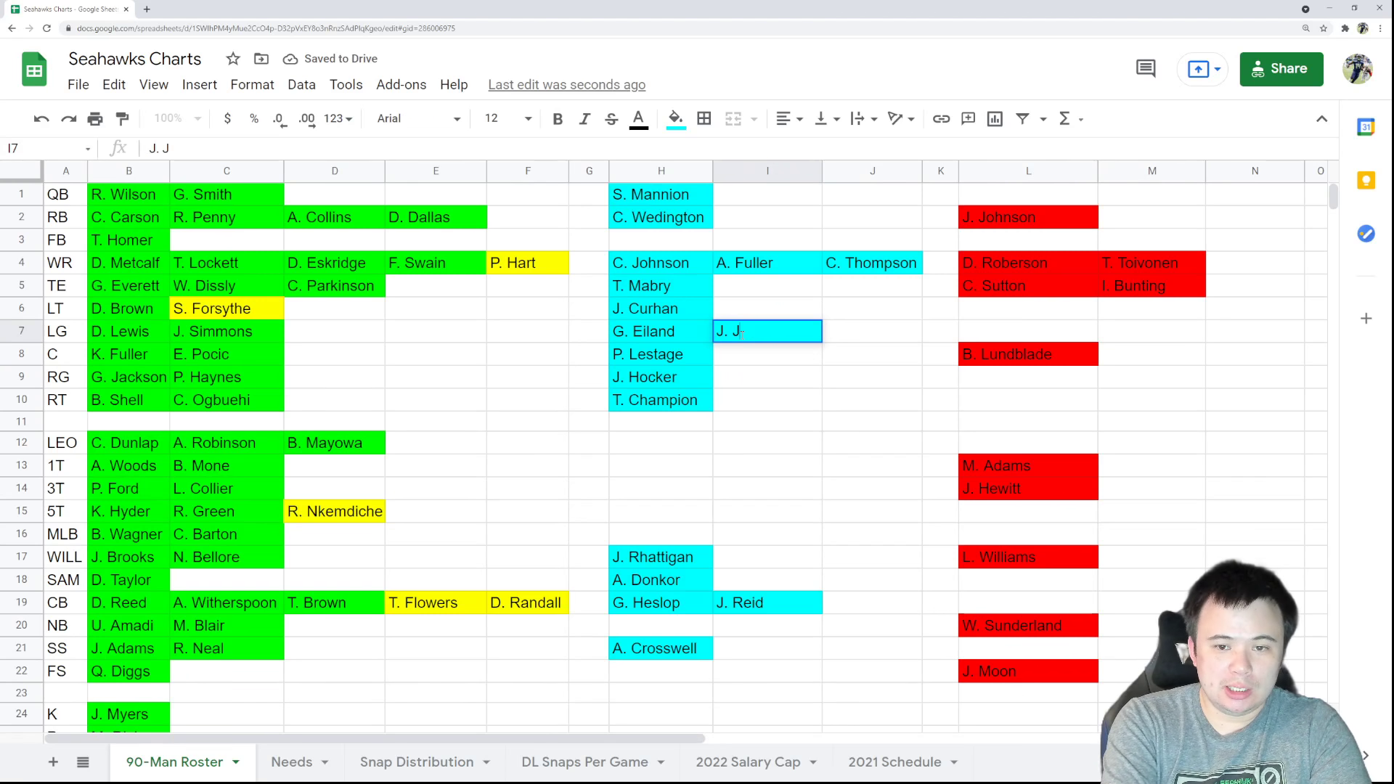
key(Return)
key(Down)
key(Down)
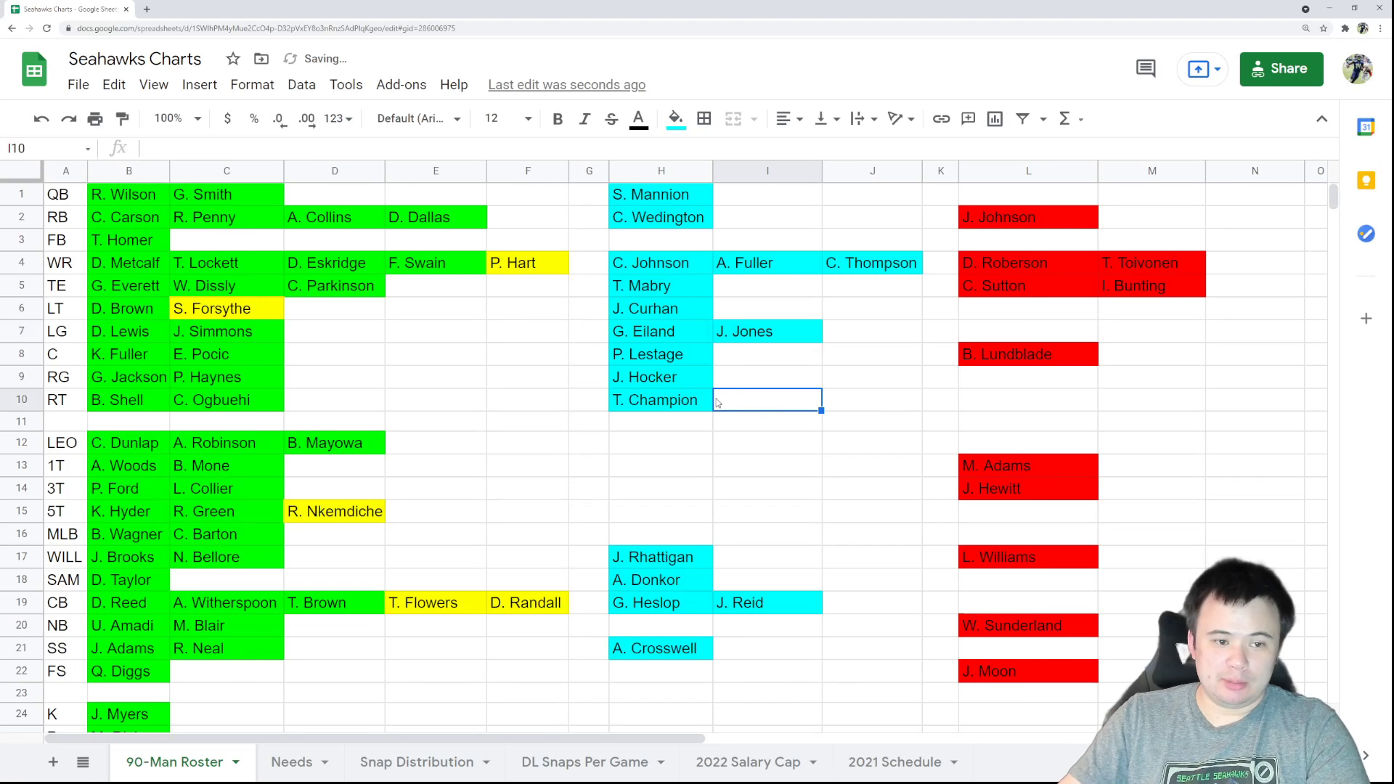
click(748, 340)
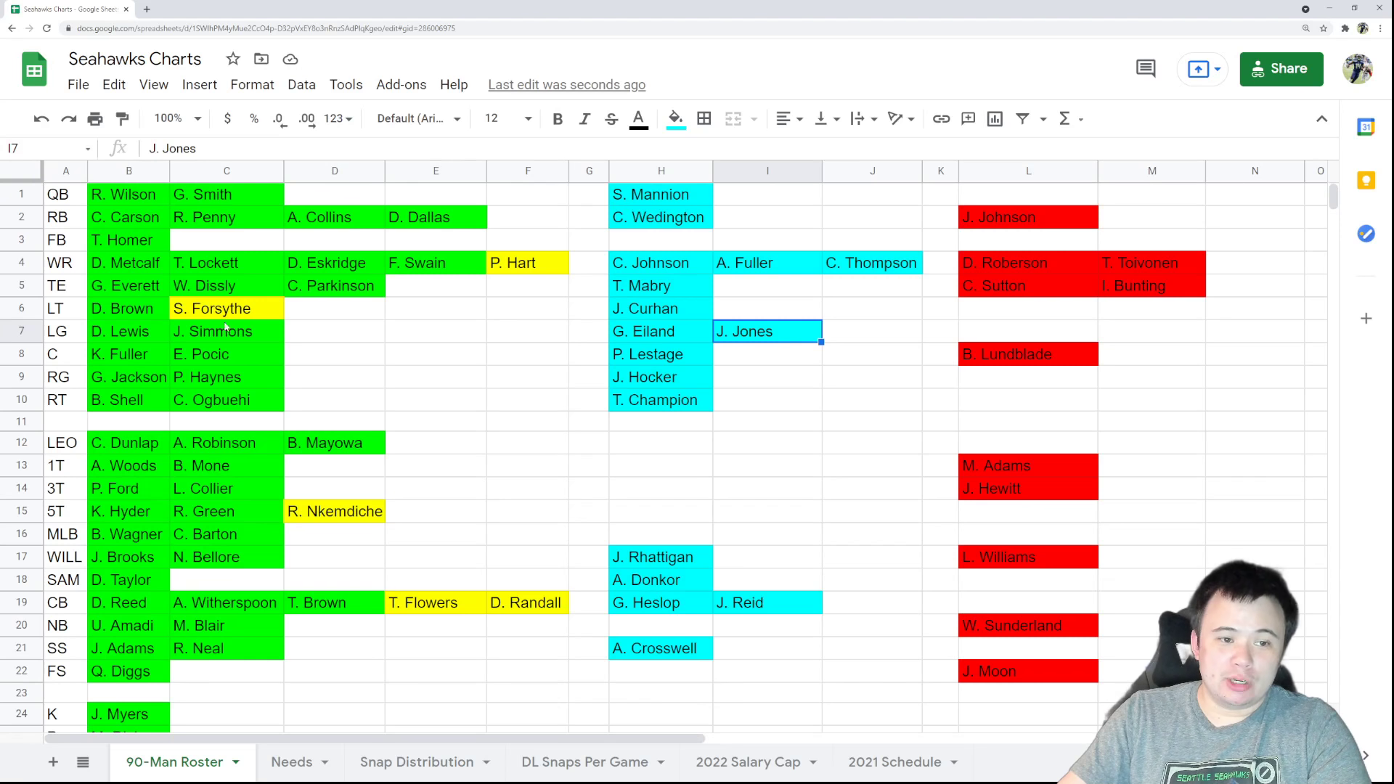
click(231, 335)
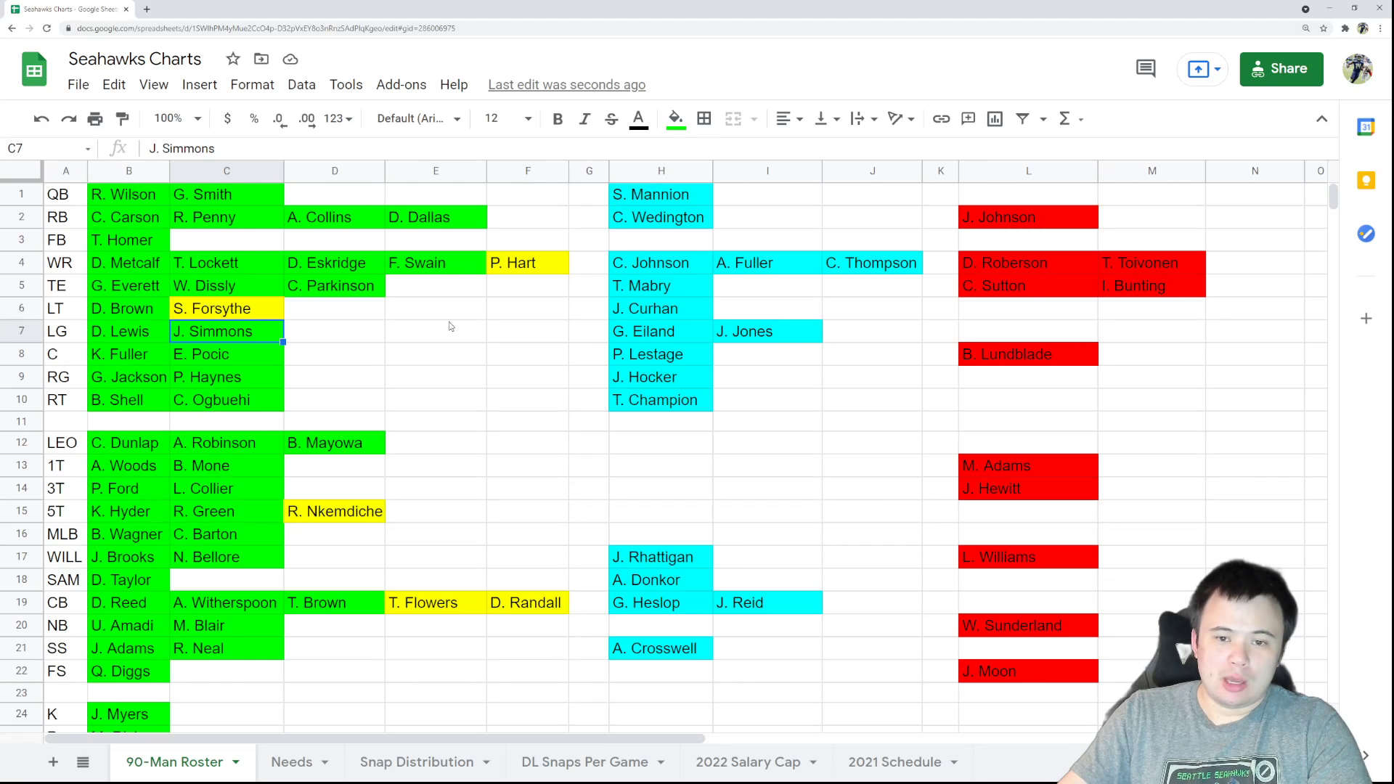
click(721, 335)
click(249, 341)
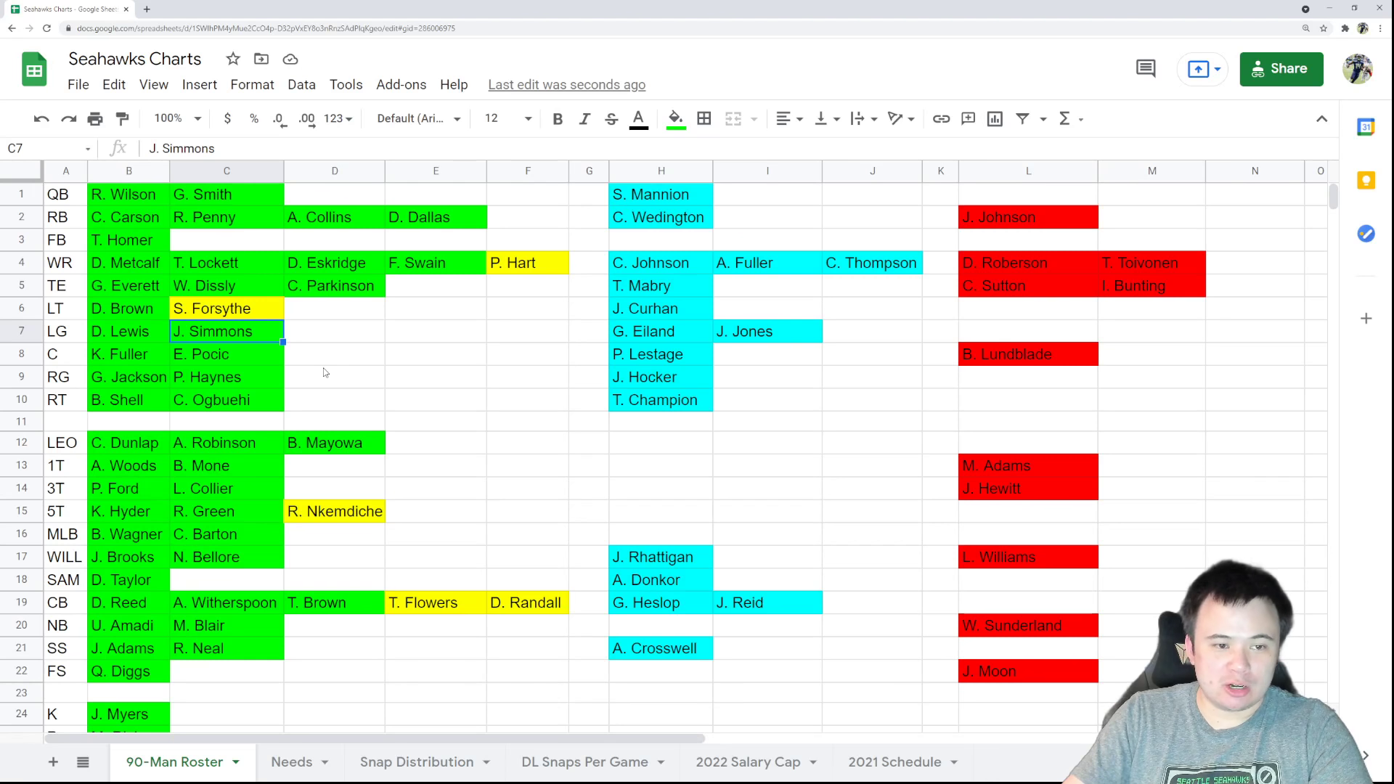
click(796, 341)
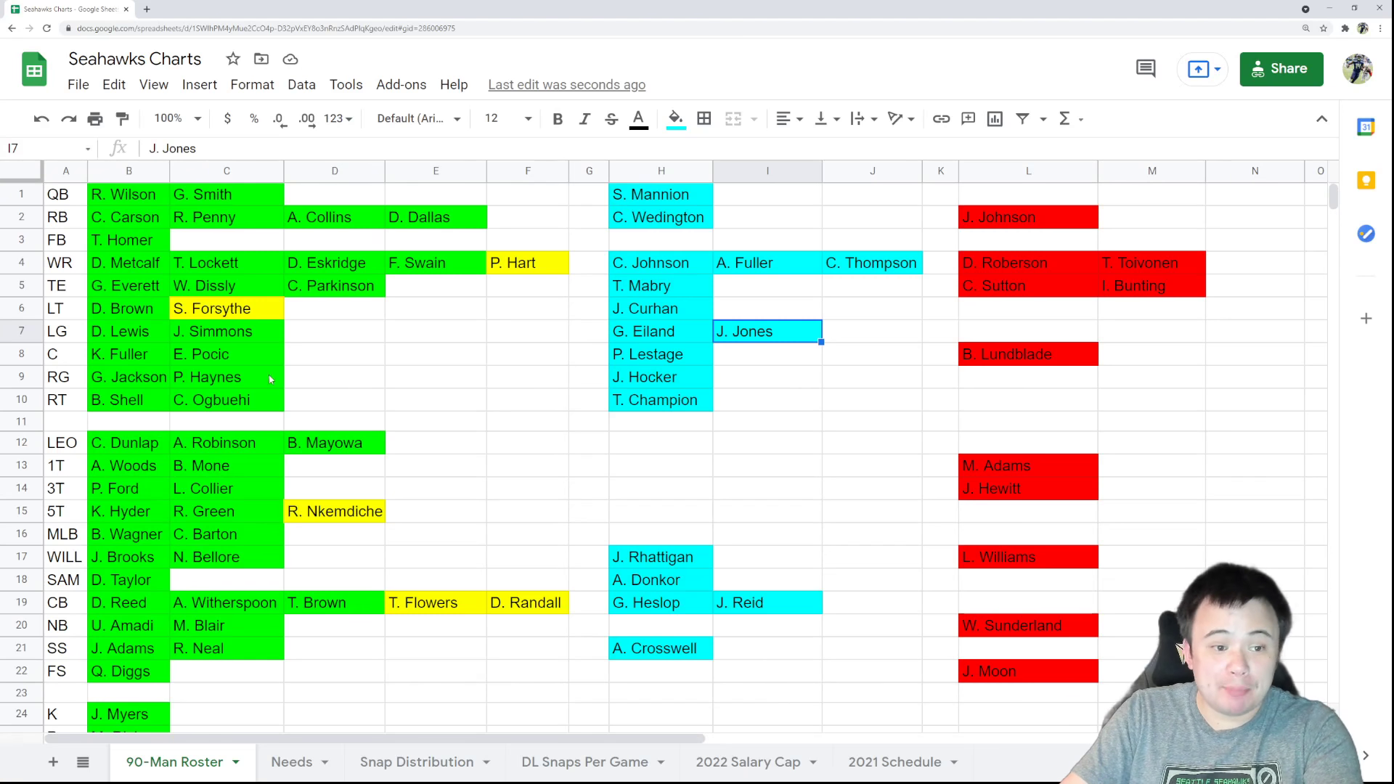
click(114, 400)
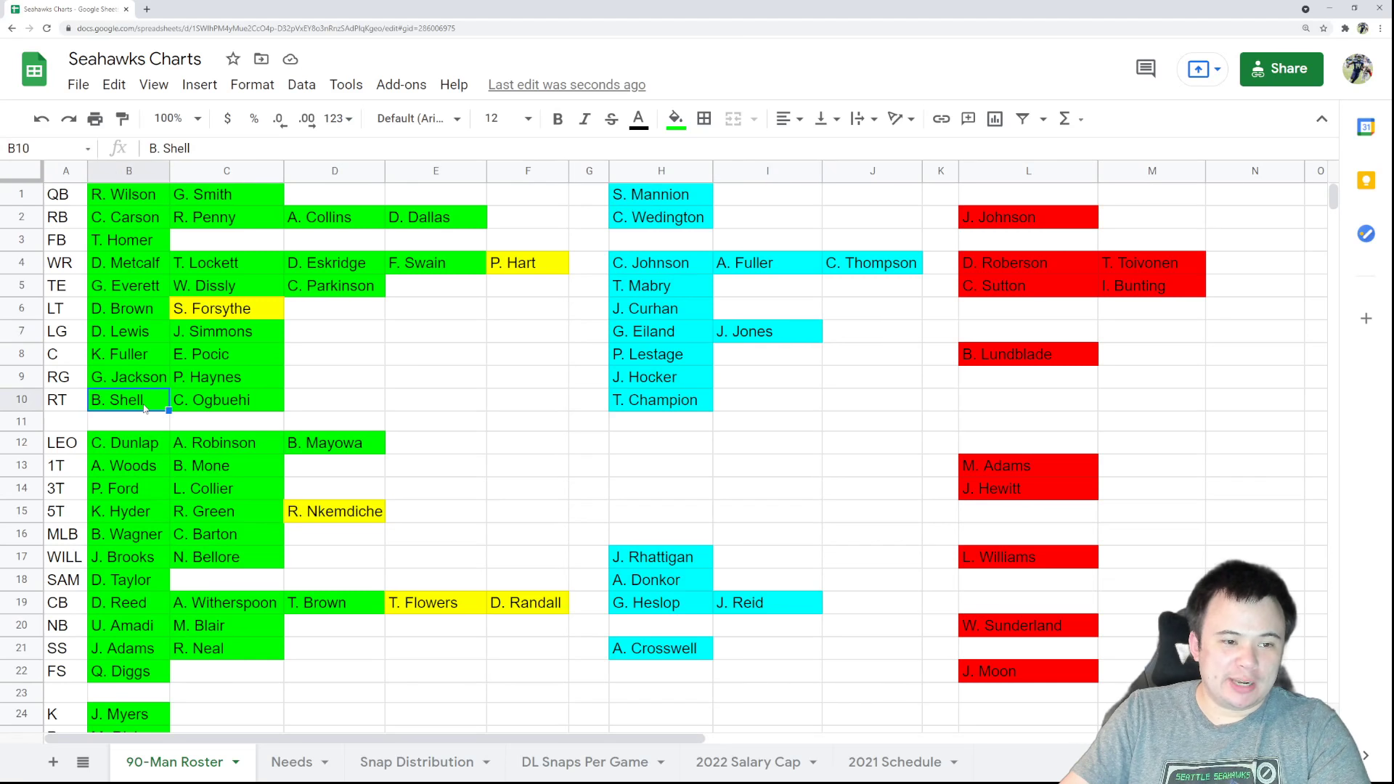
click(227, 409)
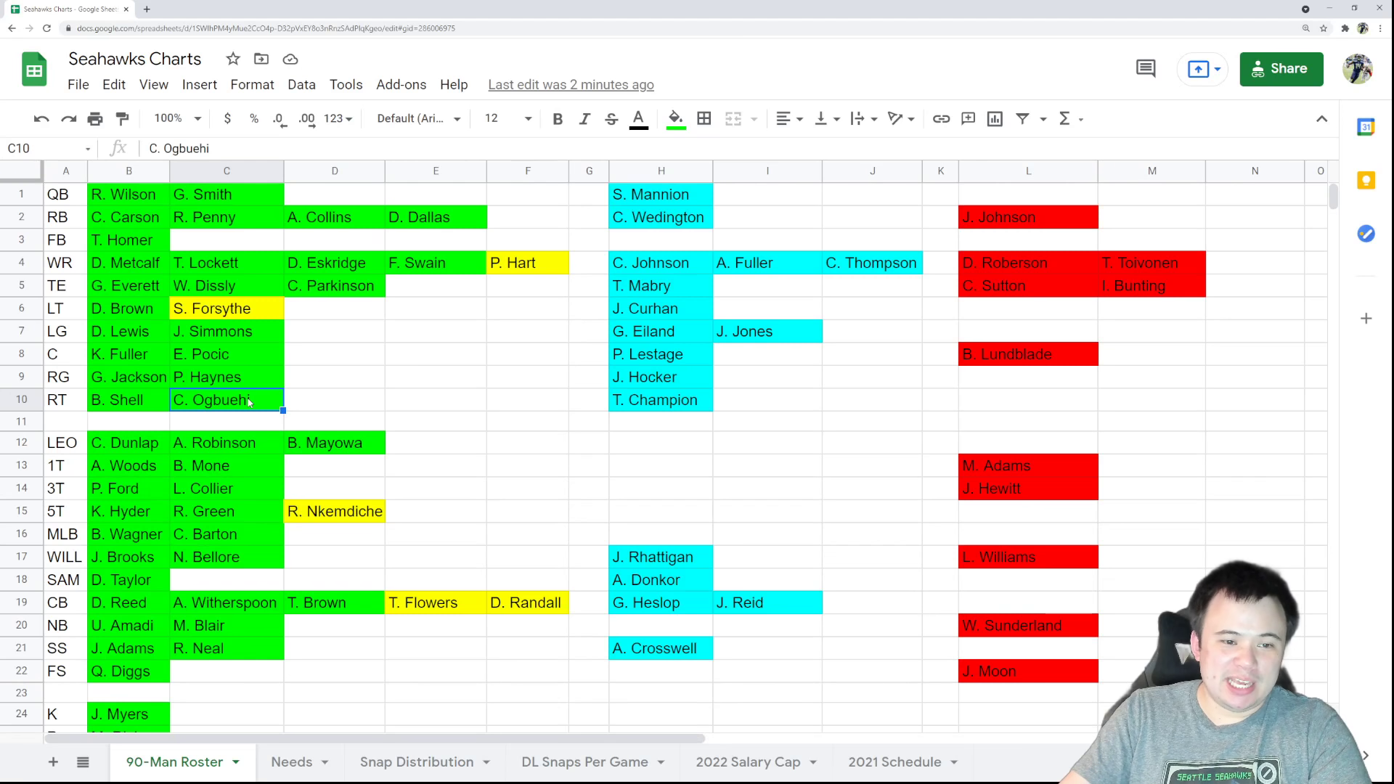
click(783, 333)
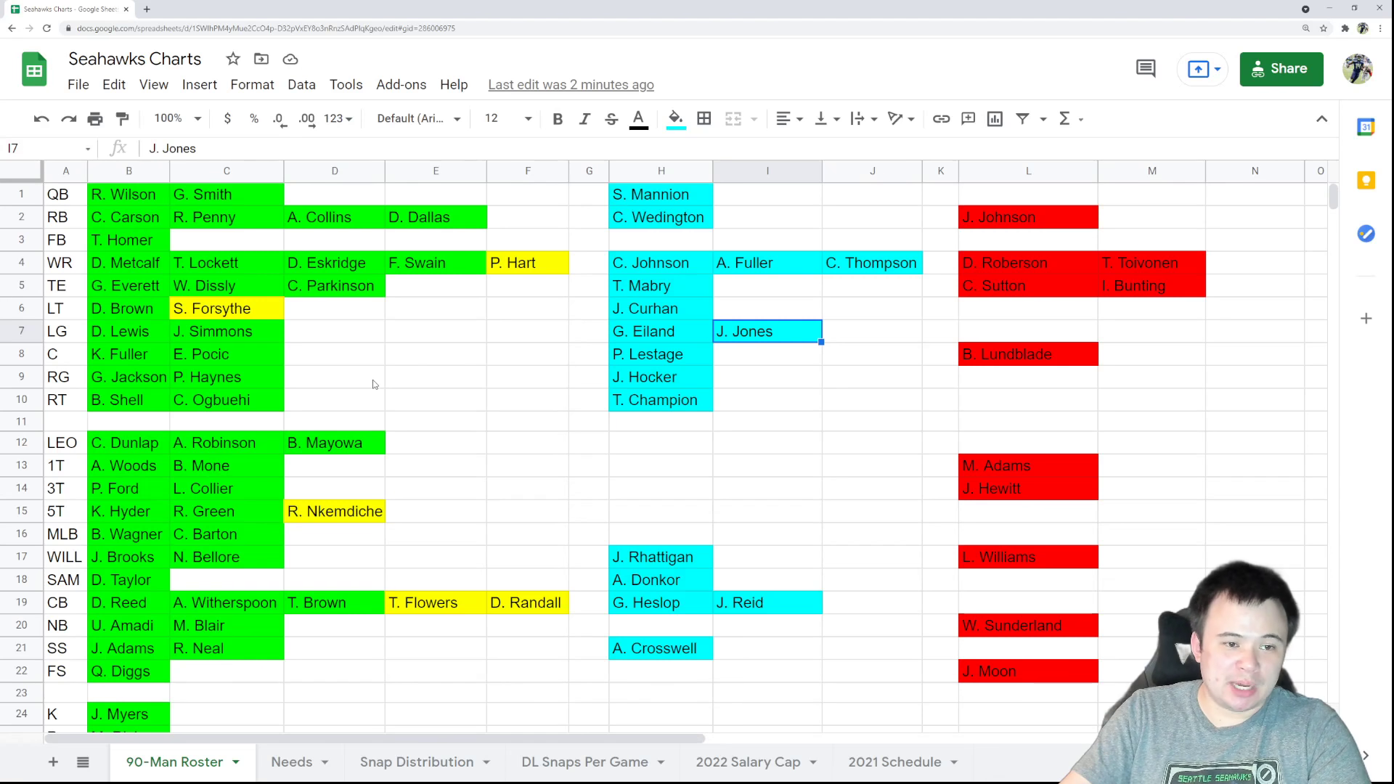
click(245, 403)
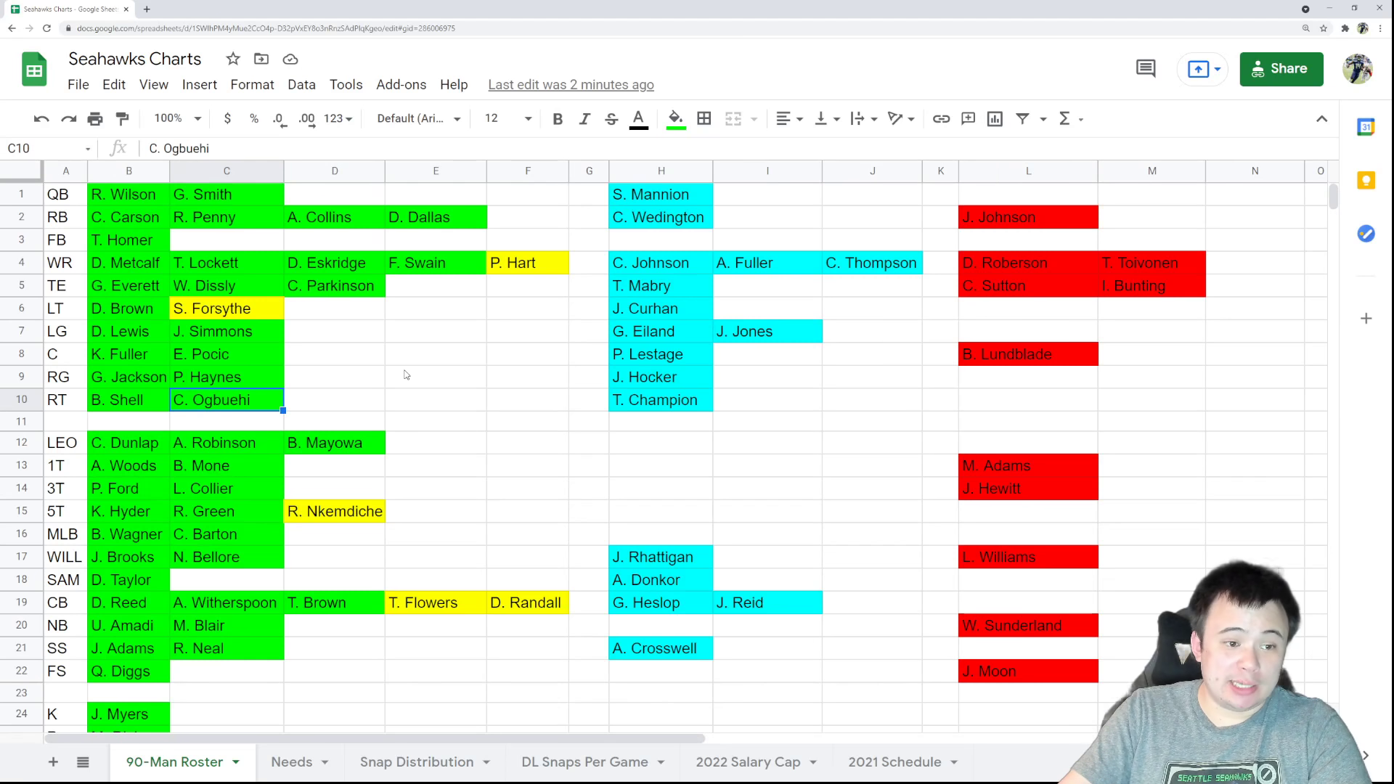
click(672, 407)
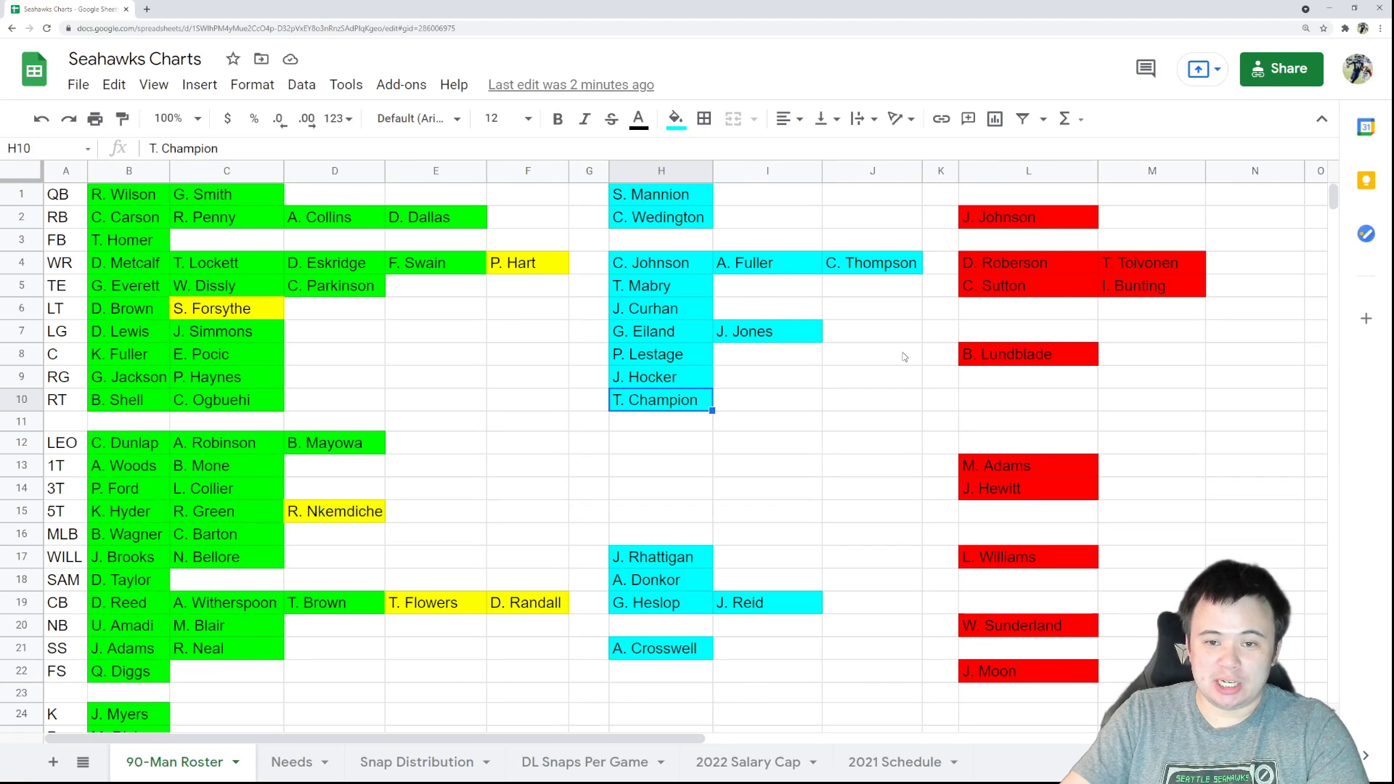
click(687, 385)
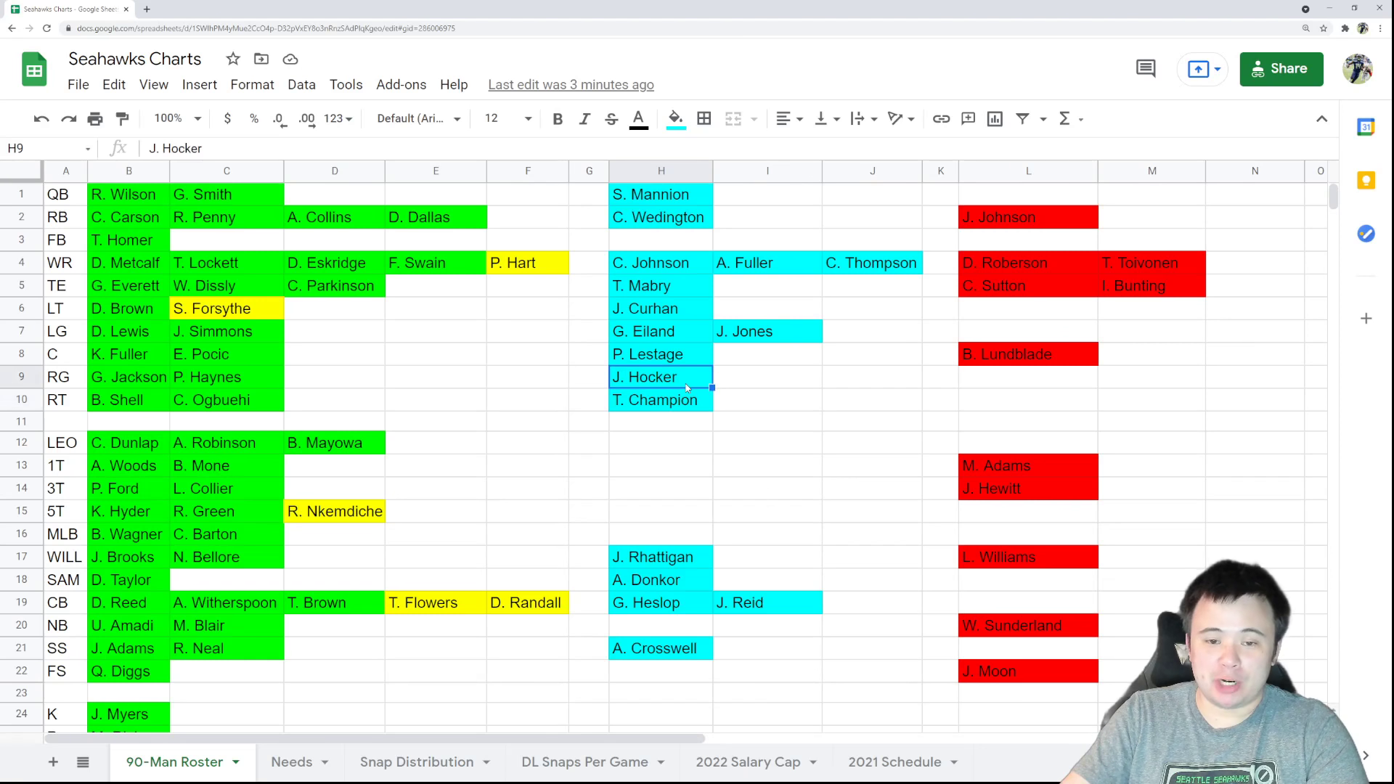
click(673, 459)
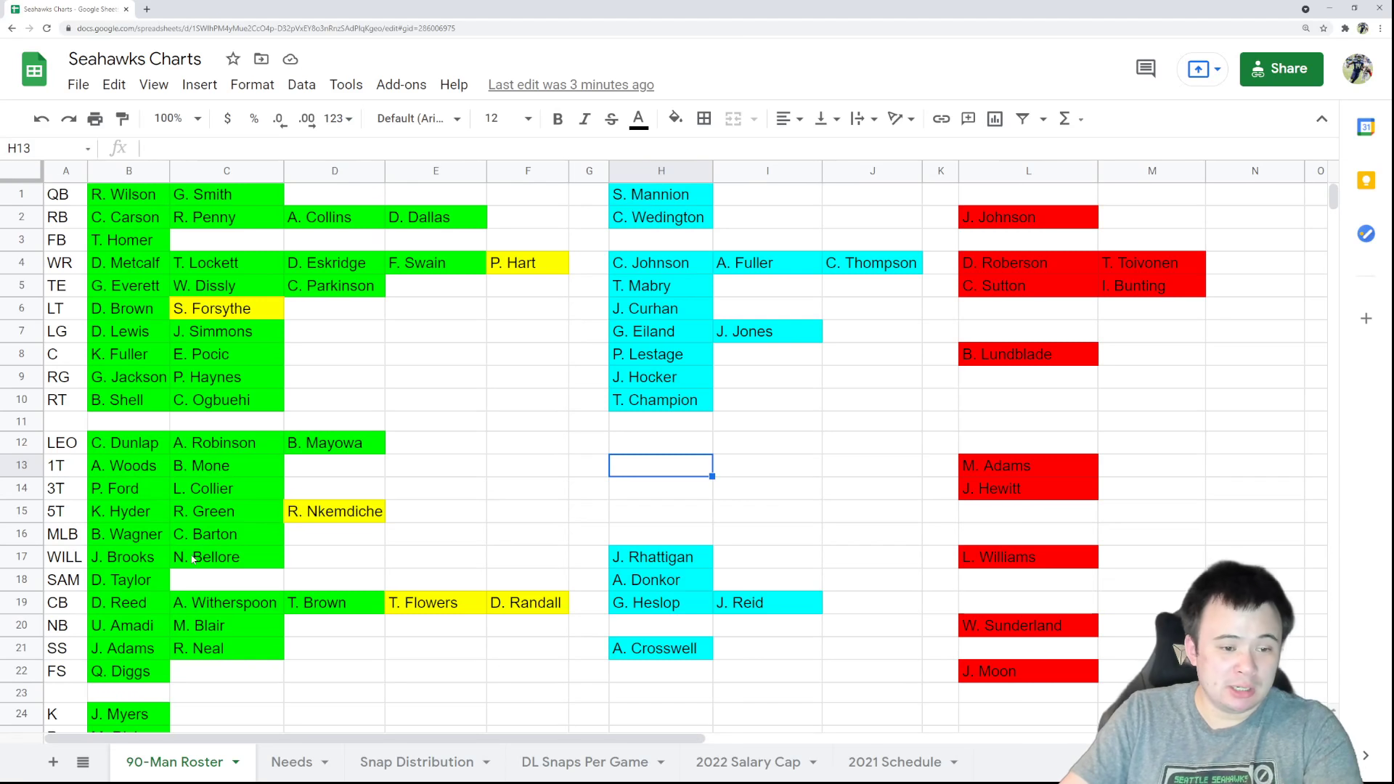
click(227, 557)
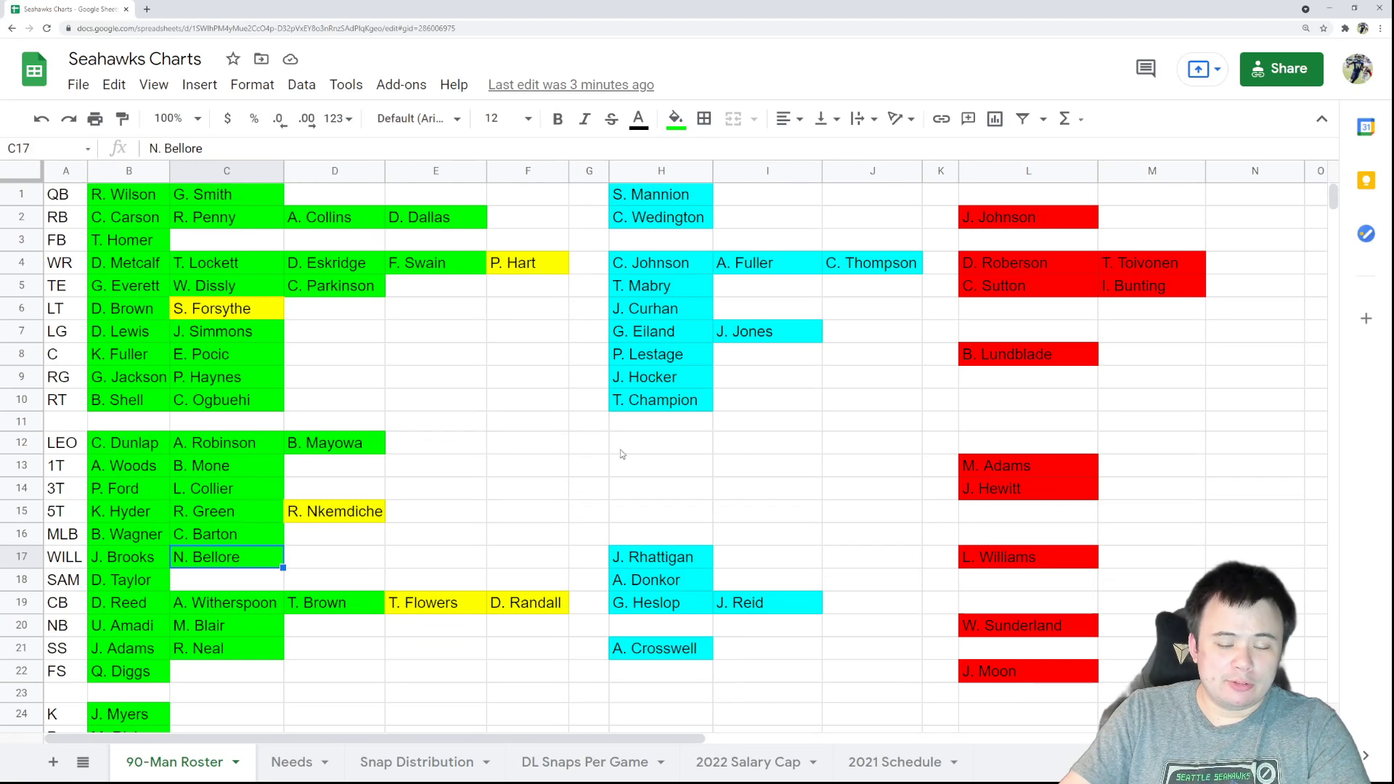
click(113, 440)
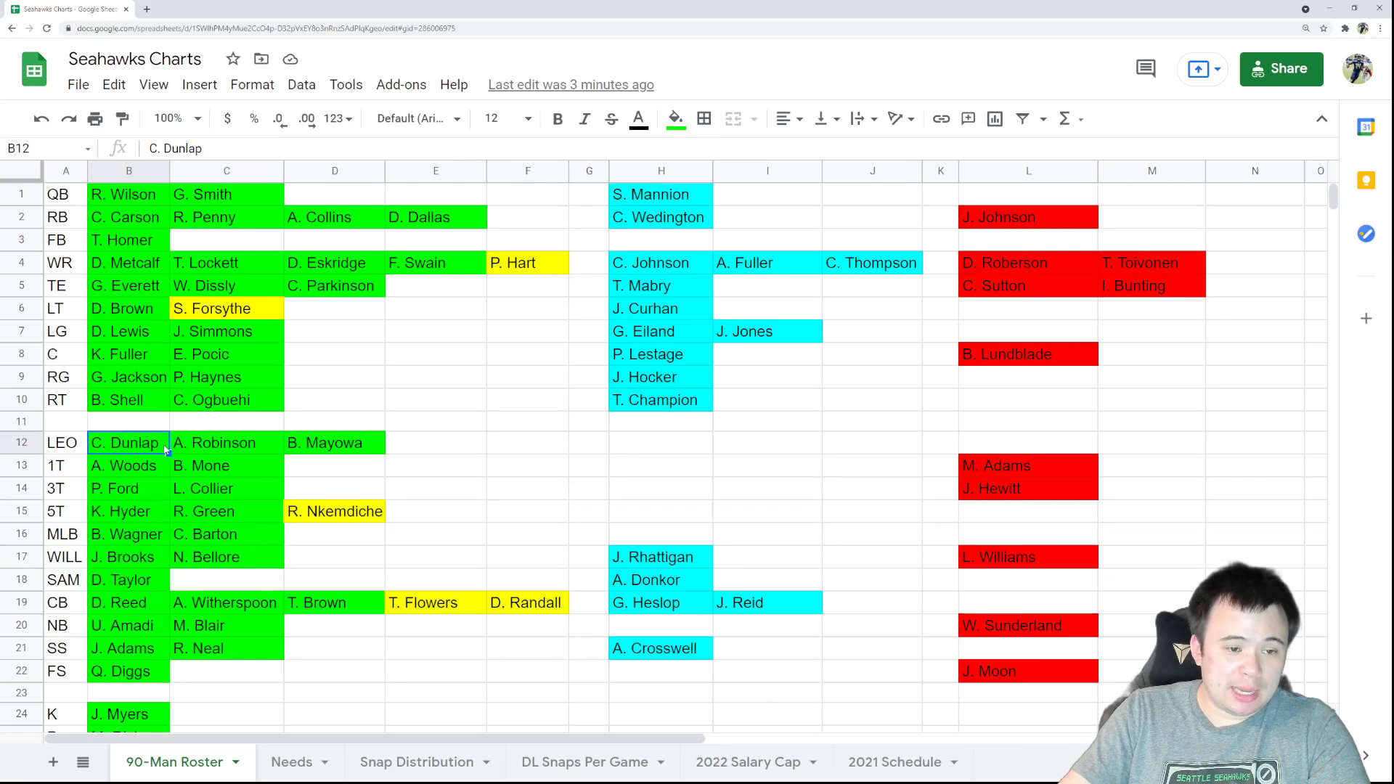
click(176, 445)
click(354, 444)
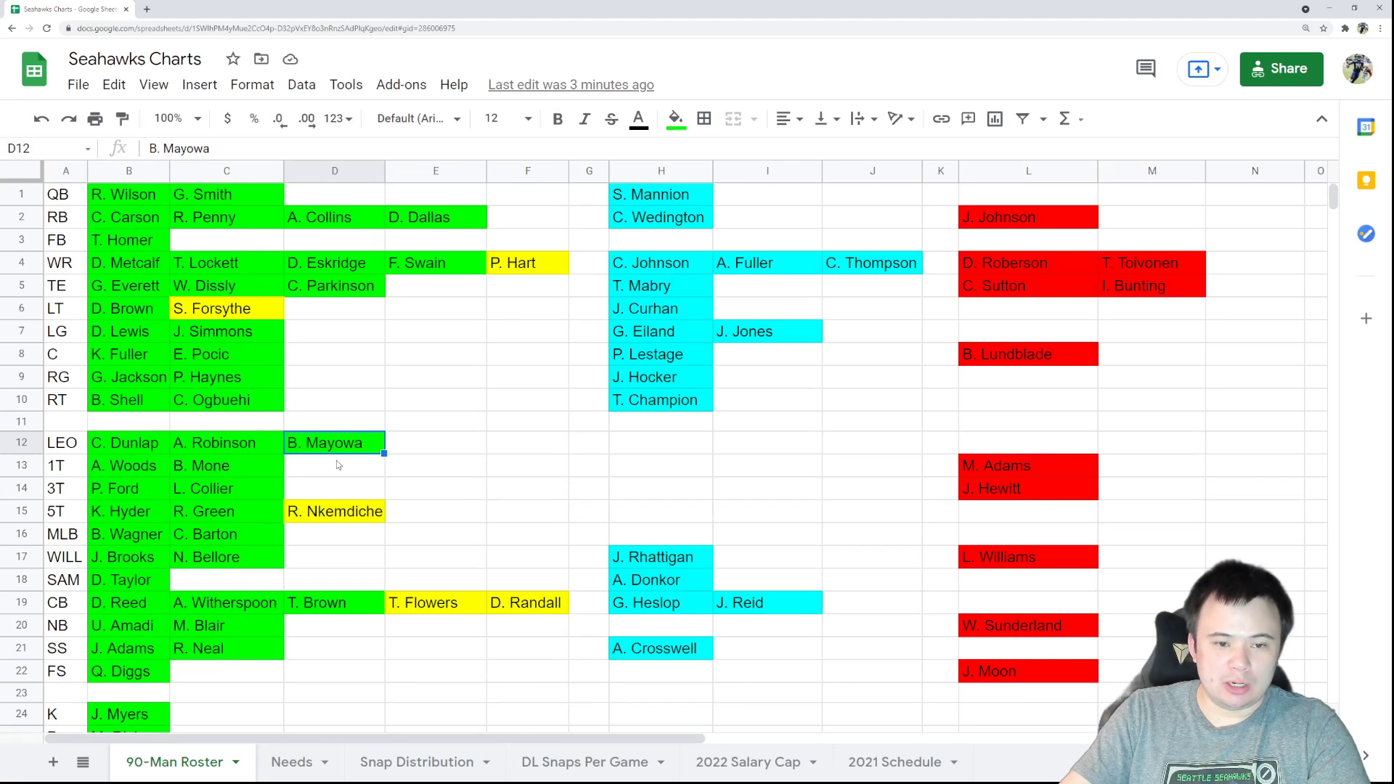
click(652, 448)
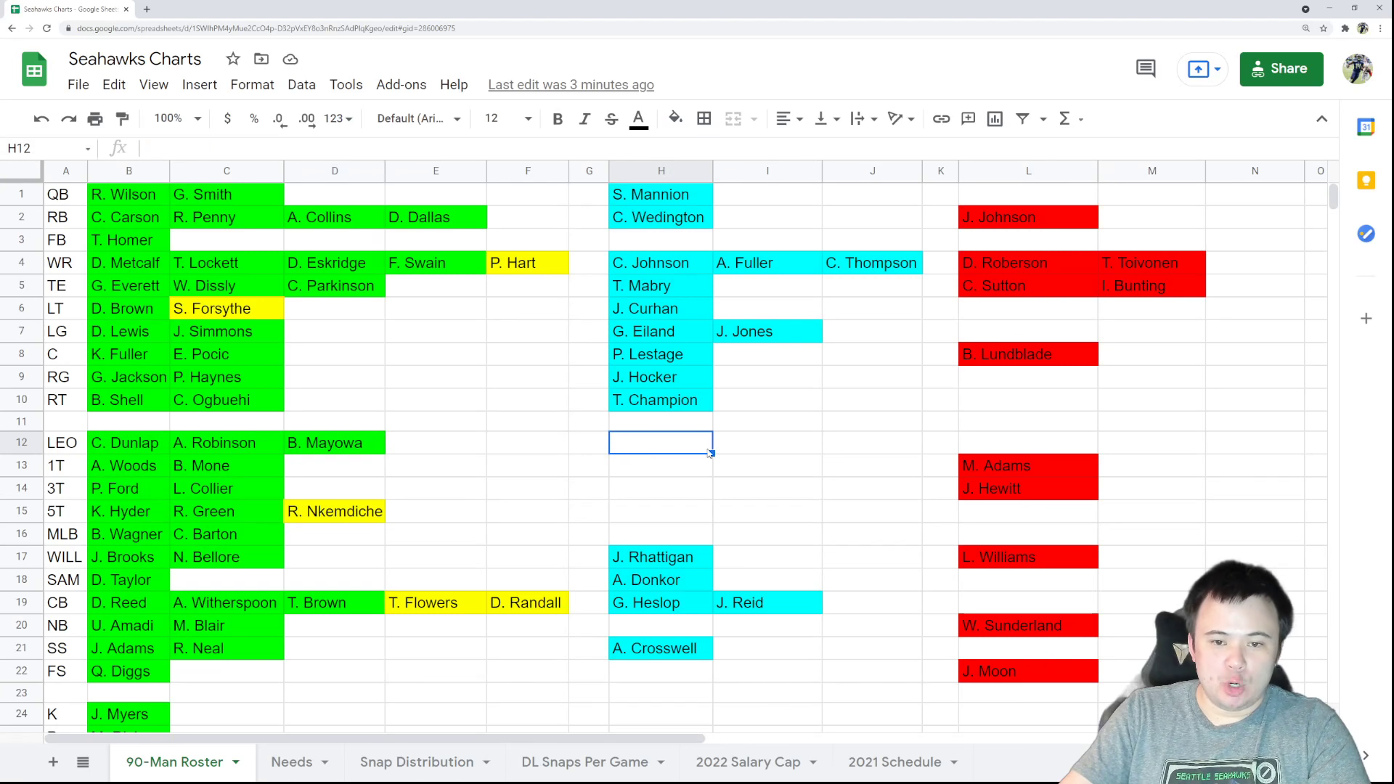
click(1031, 445)
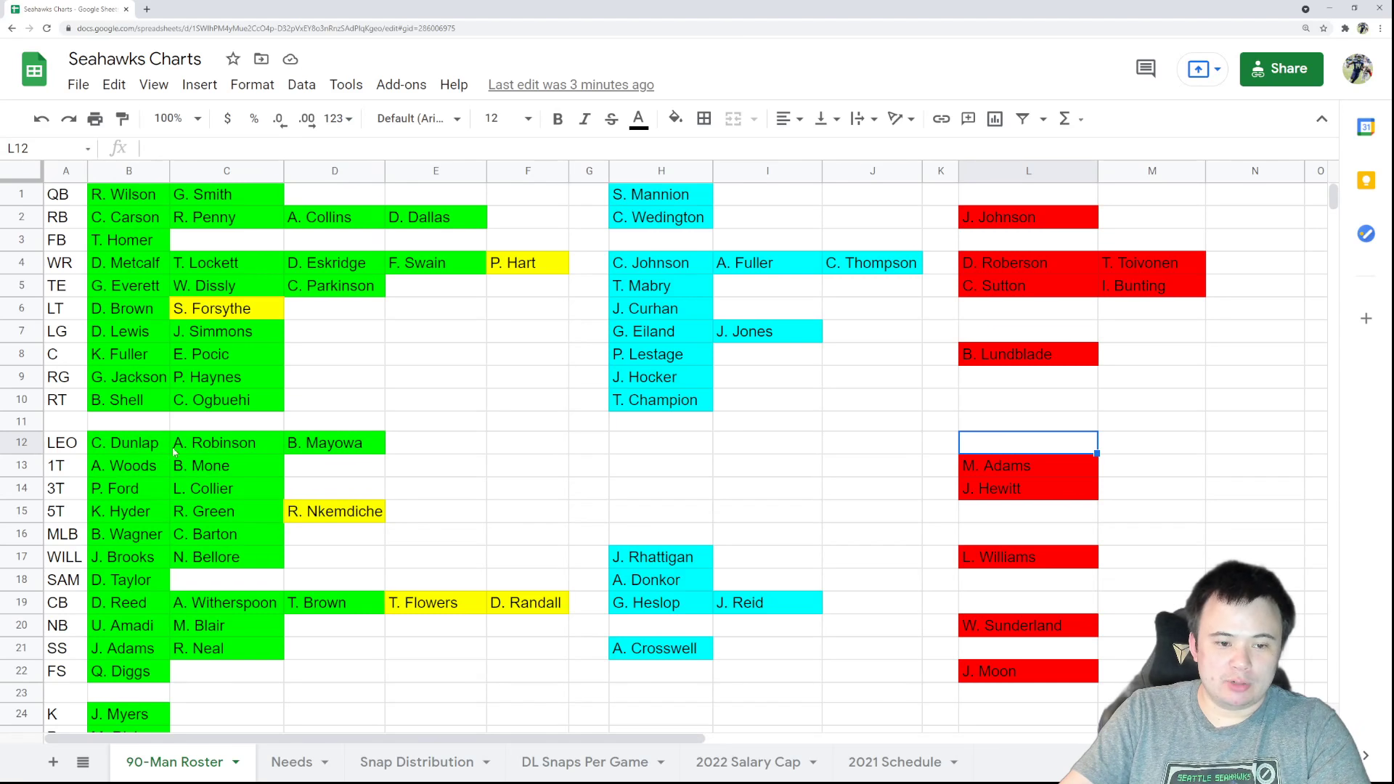
click(116, 466)
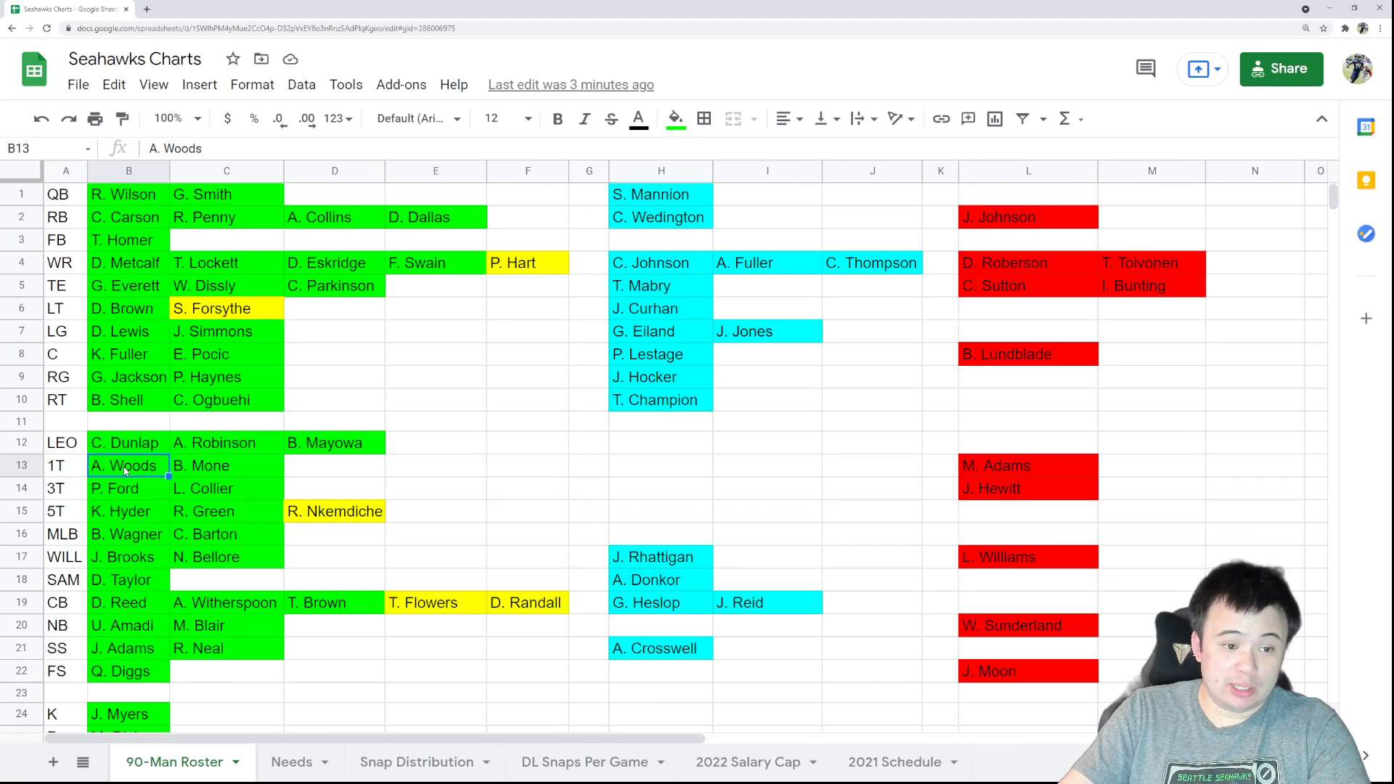
click(208, 468)
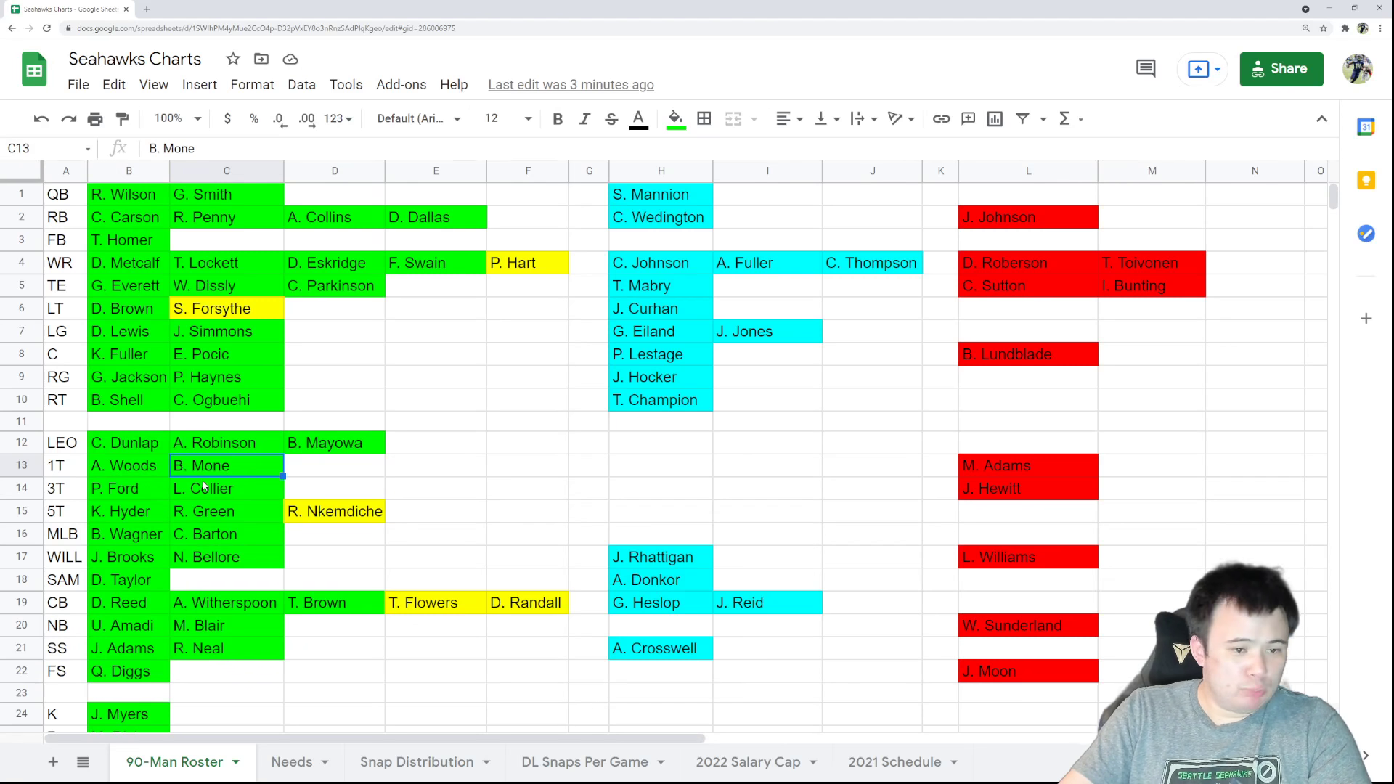
key(Left)
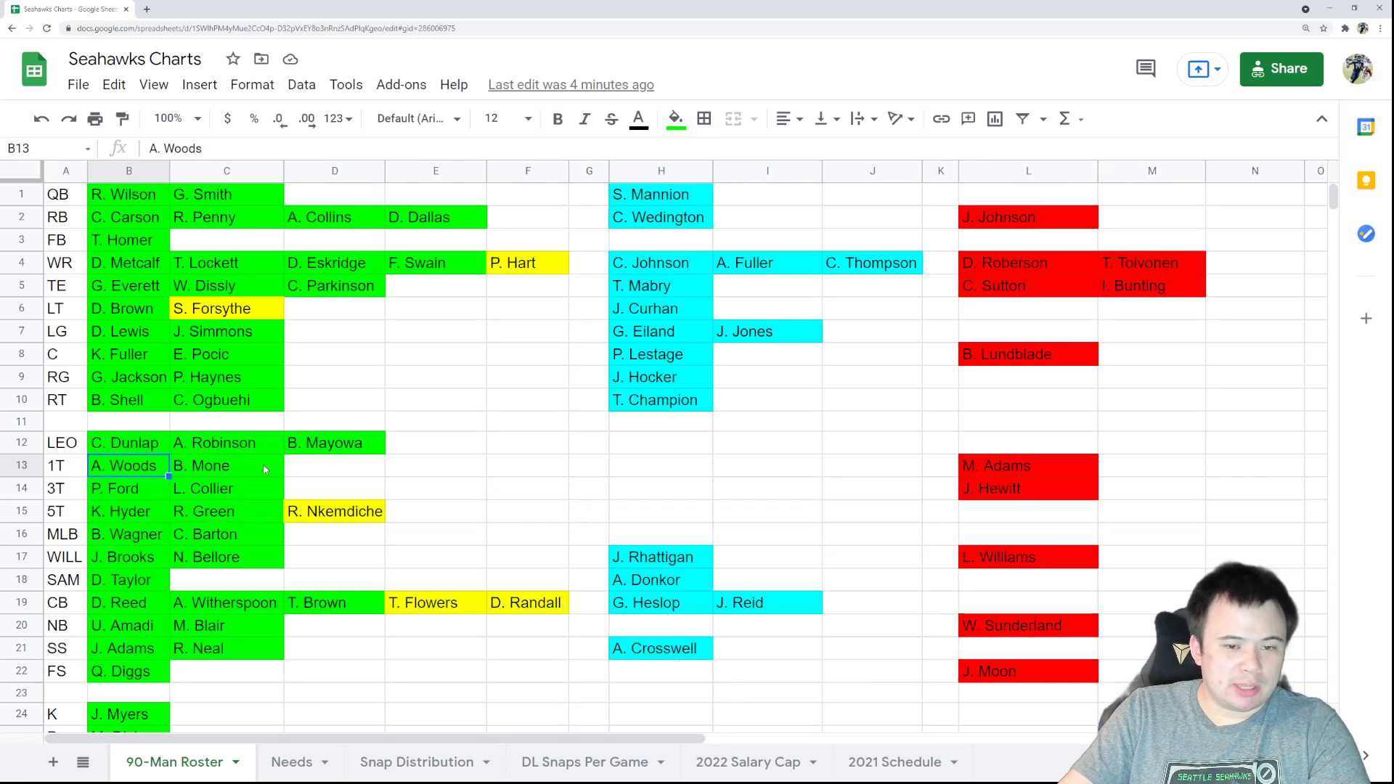
click(674, 476)
click(1025, 470)
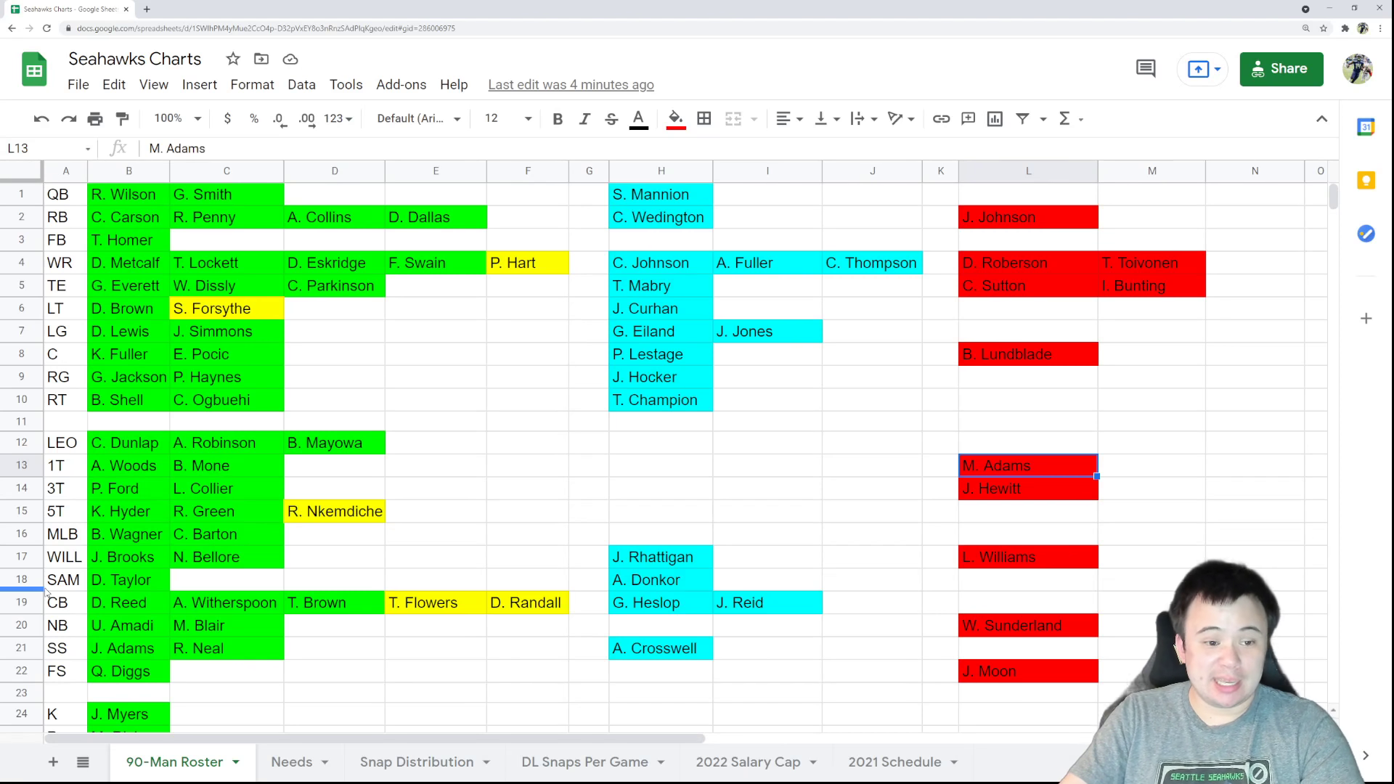
click(145, 489)
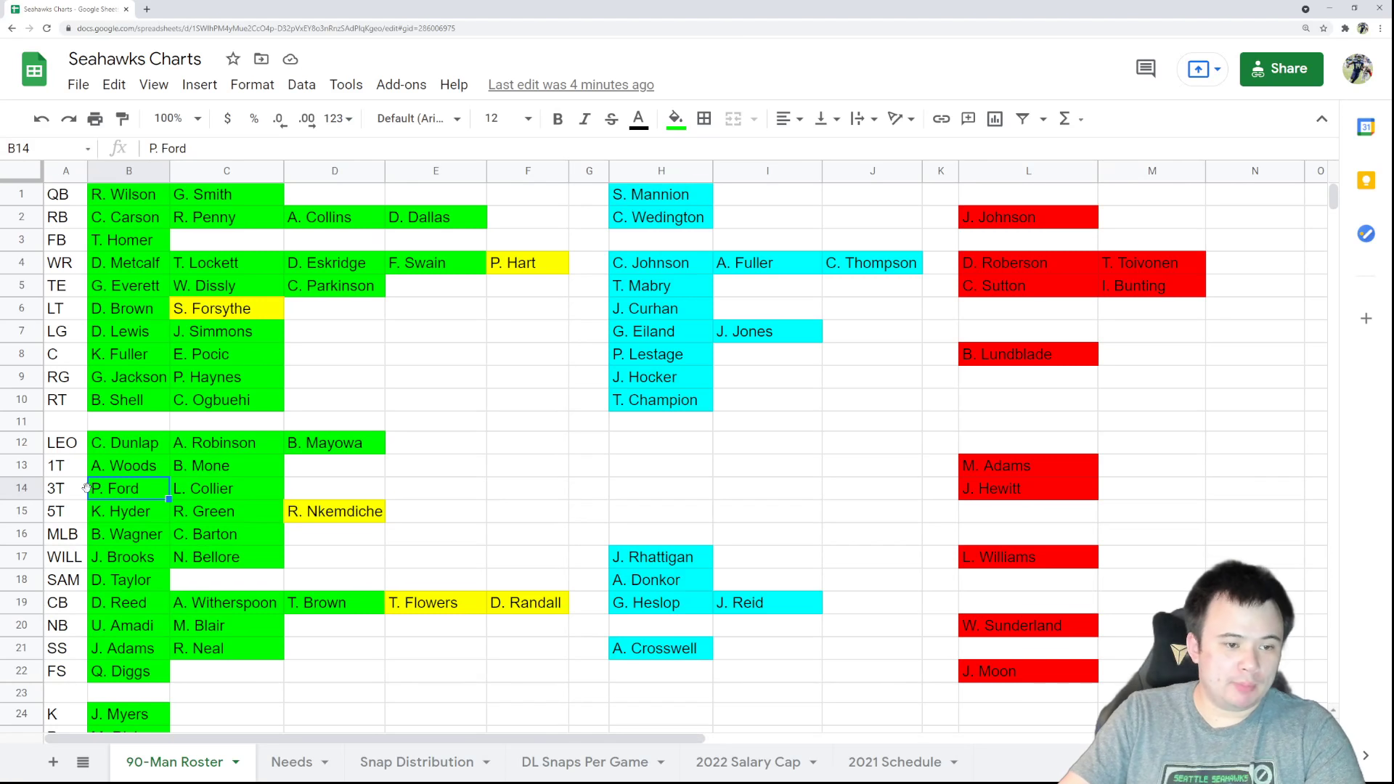
key(Right)
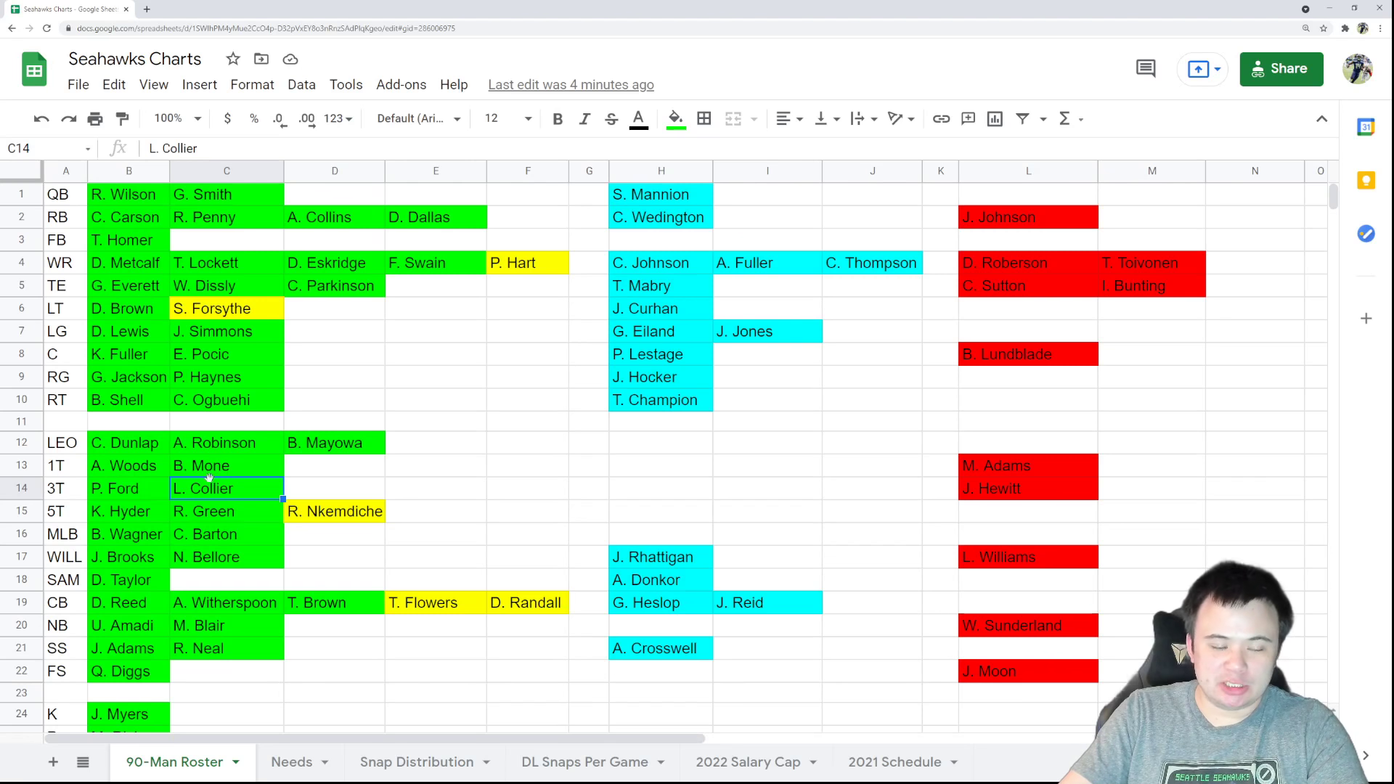
click(639, 494)
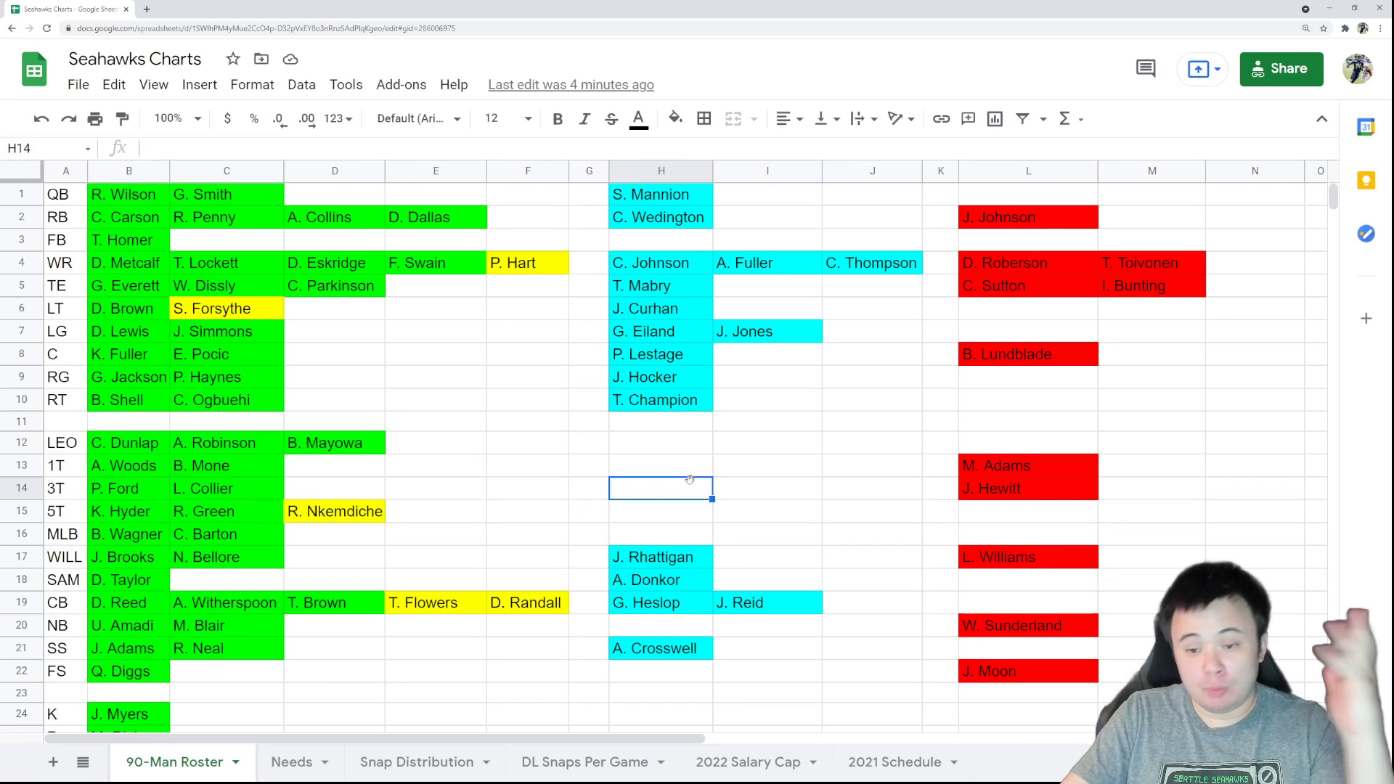
click(246, 488)
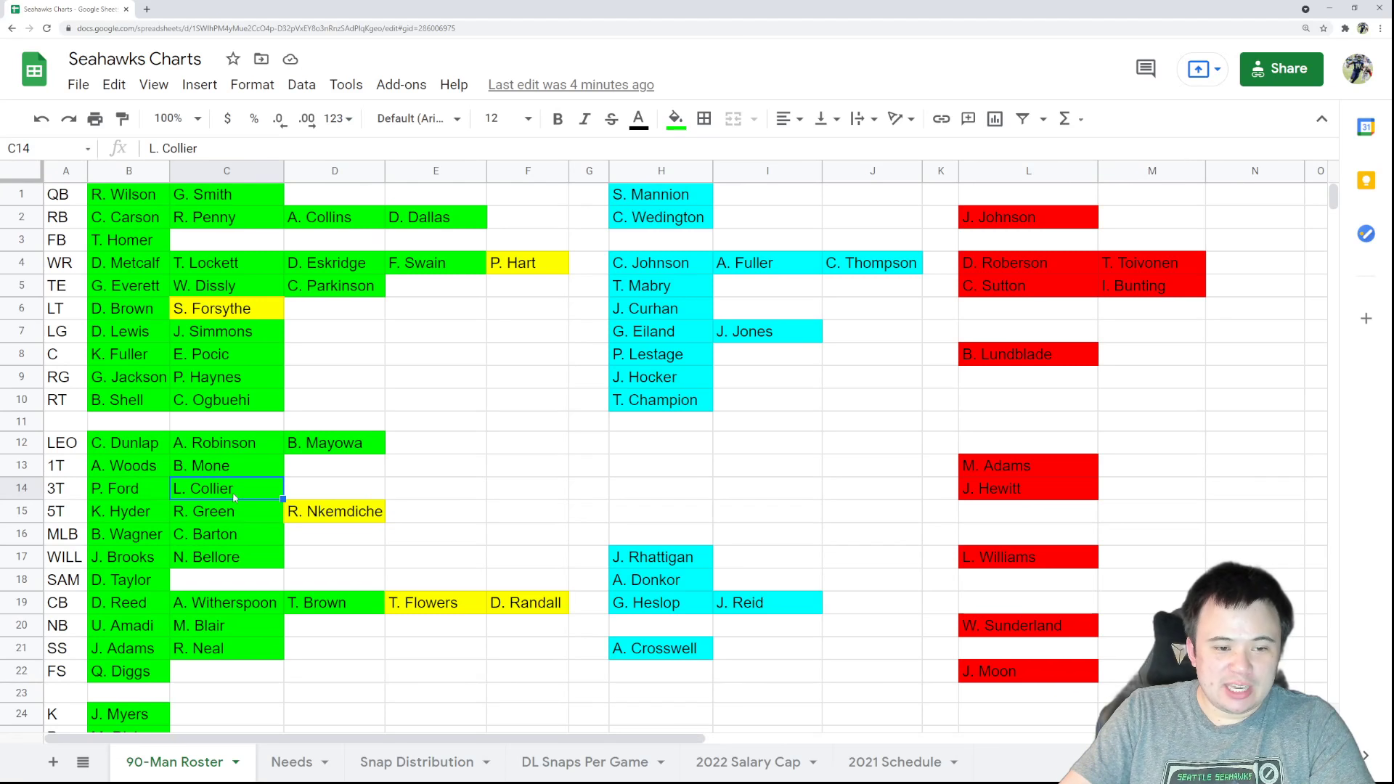
click(312, 487)
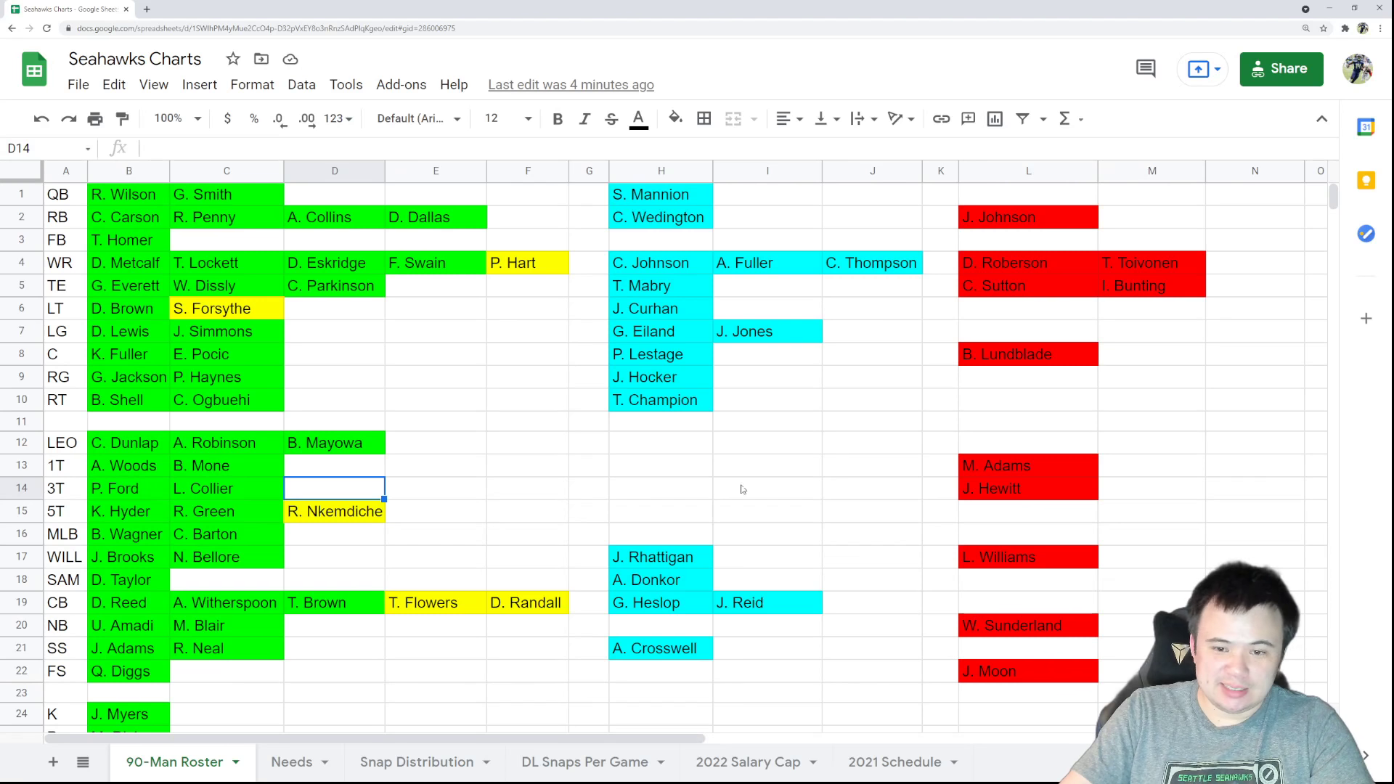
click(974, 495)
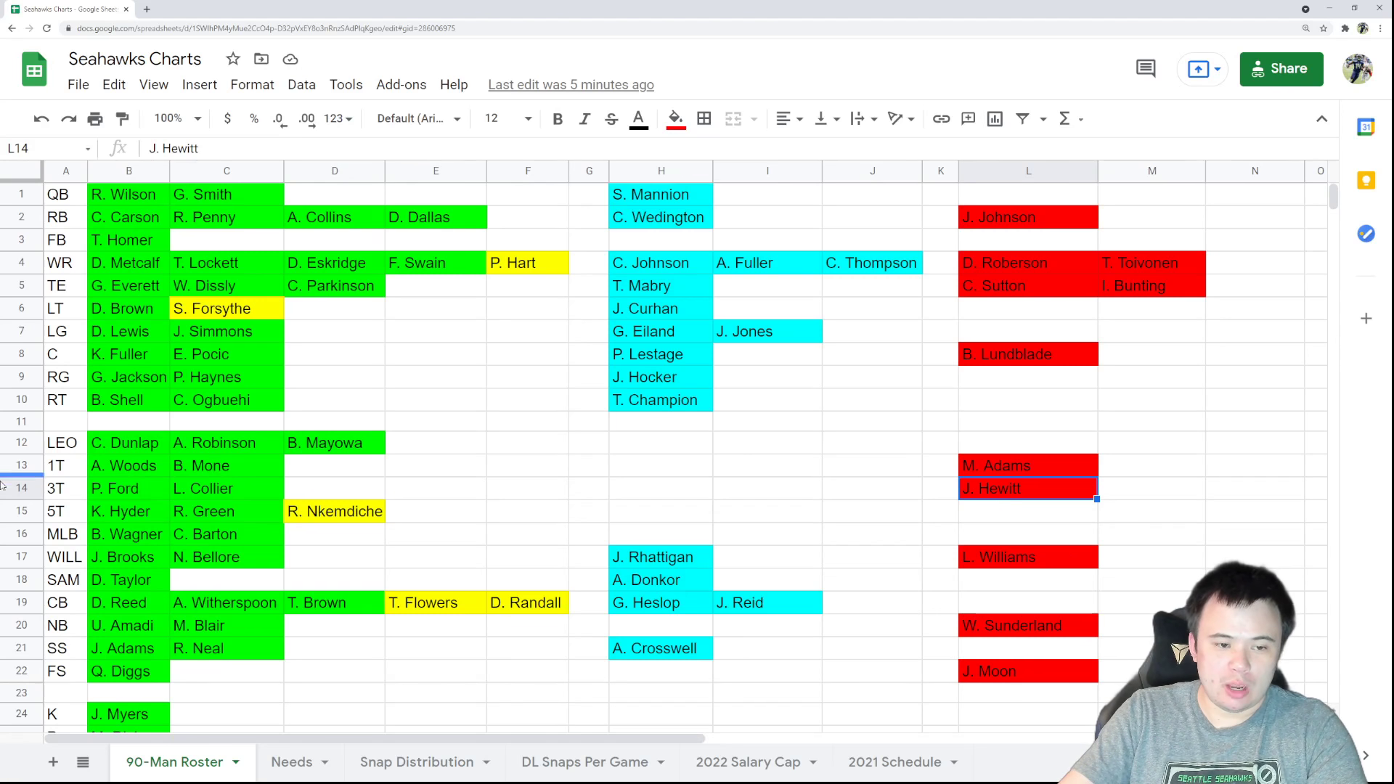
click(125, 512)
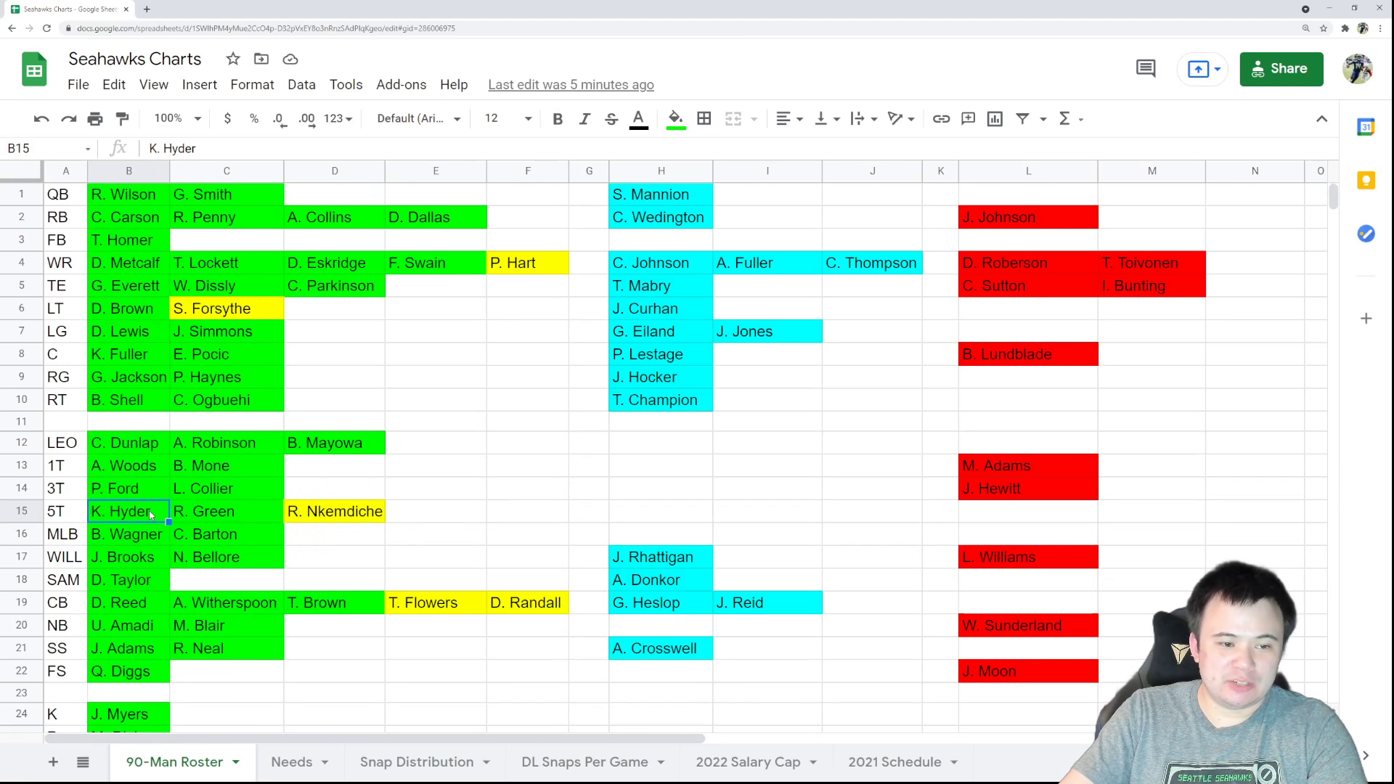
click(253, 519)
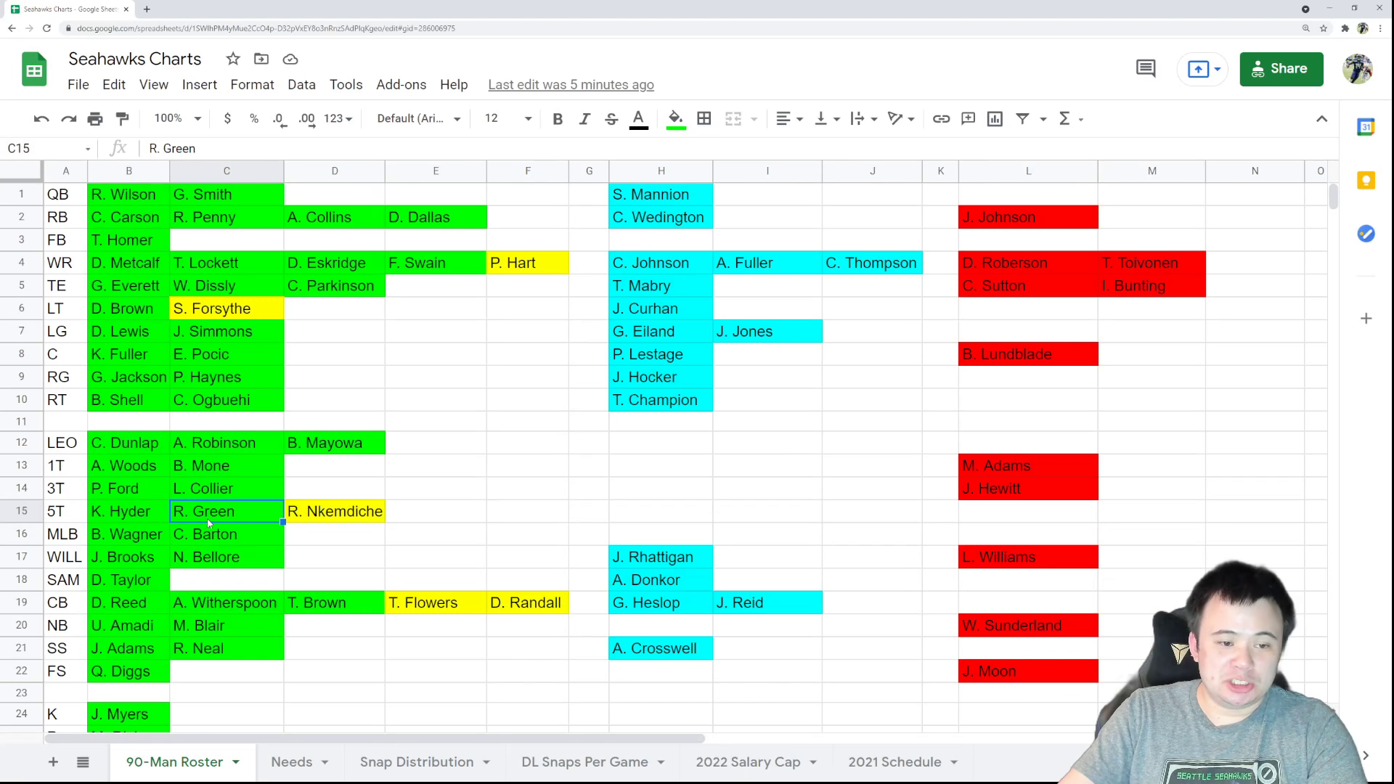
click(315, 514)
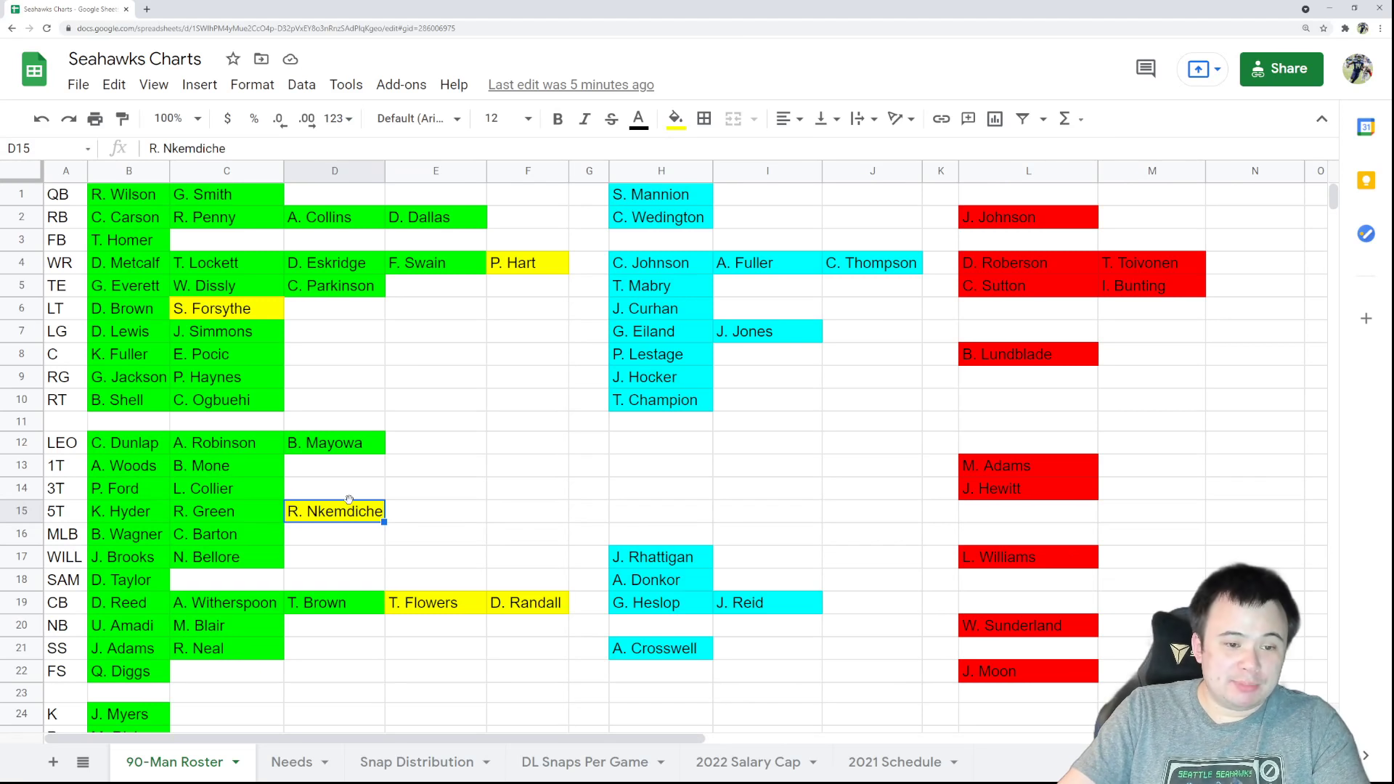
click(672, 493)
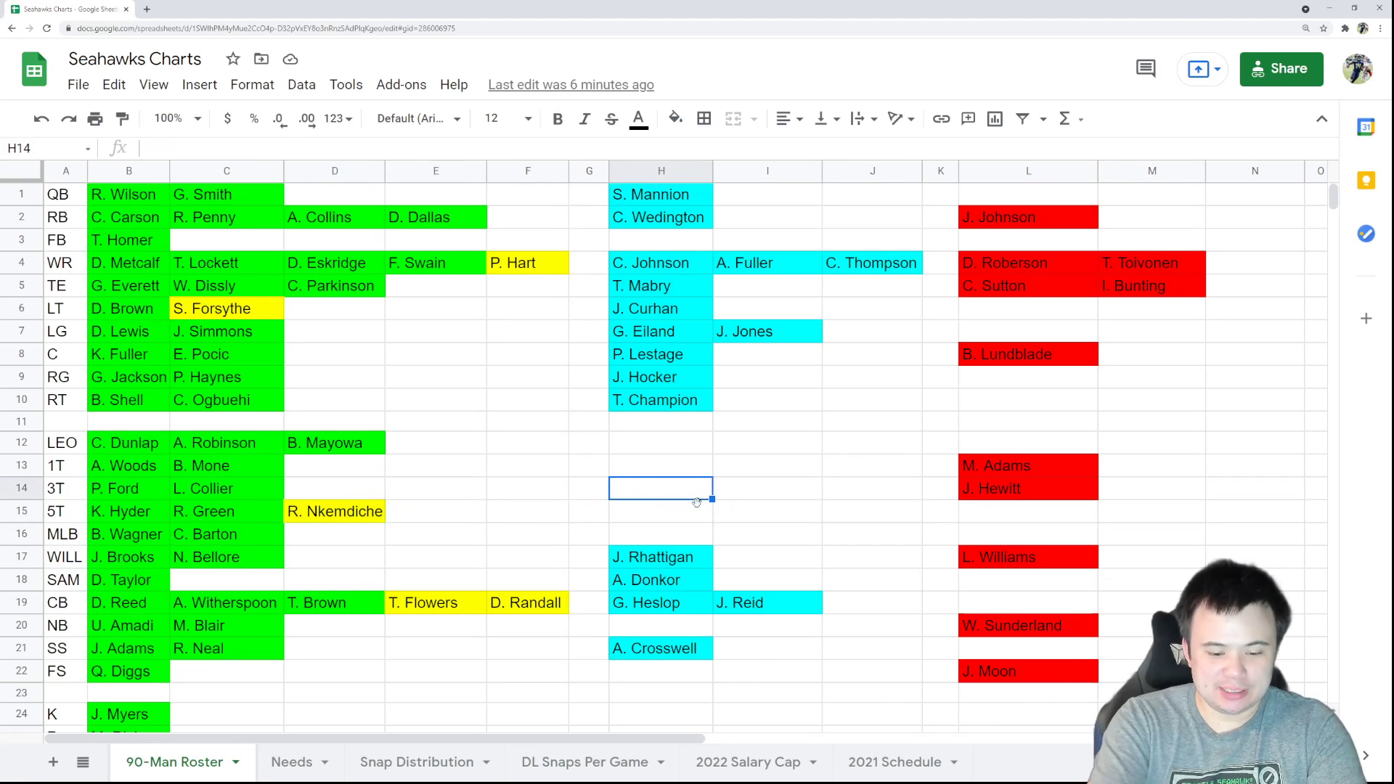
Place R. Nkemdiche in H14 with cyan fill and clear his old yellow D15 cell
text(R. Nkemdiche)
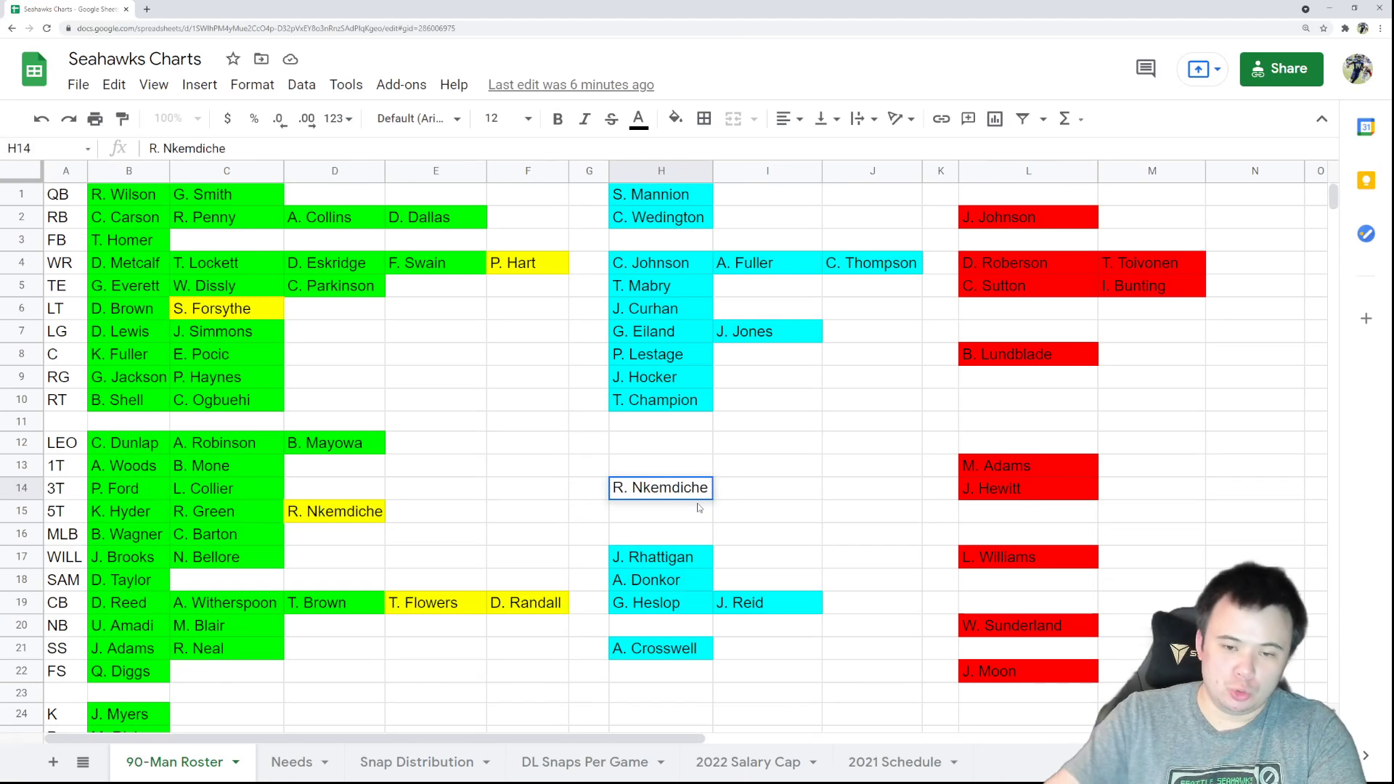
click(672, 119)
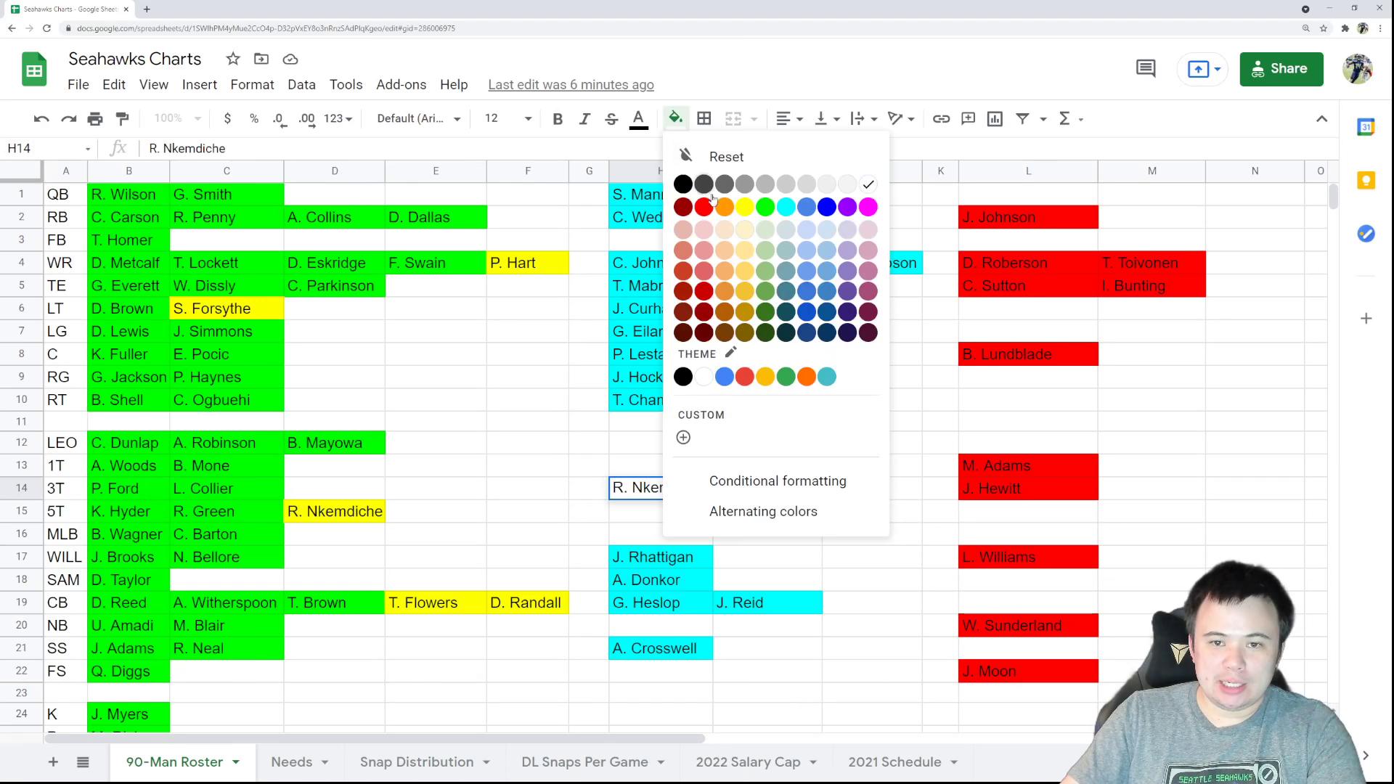
click(785, 208)
click(335, 421)
click(374, 514)
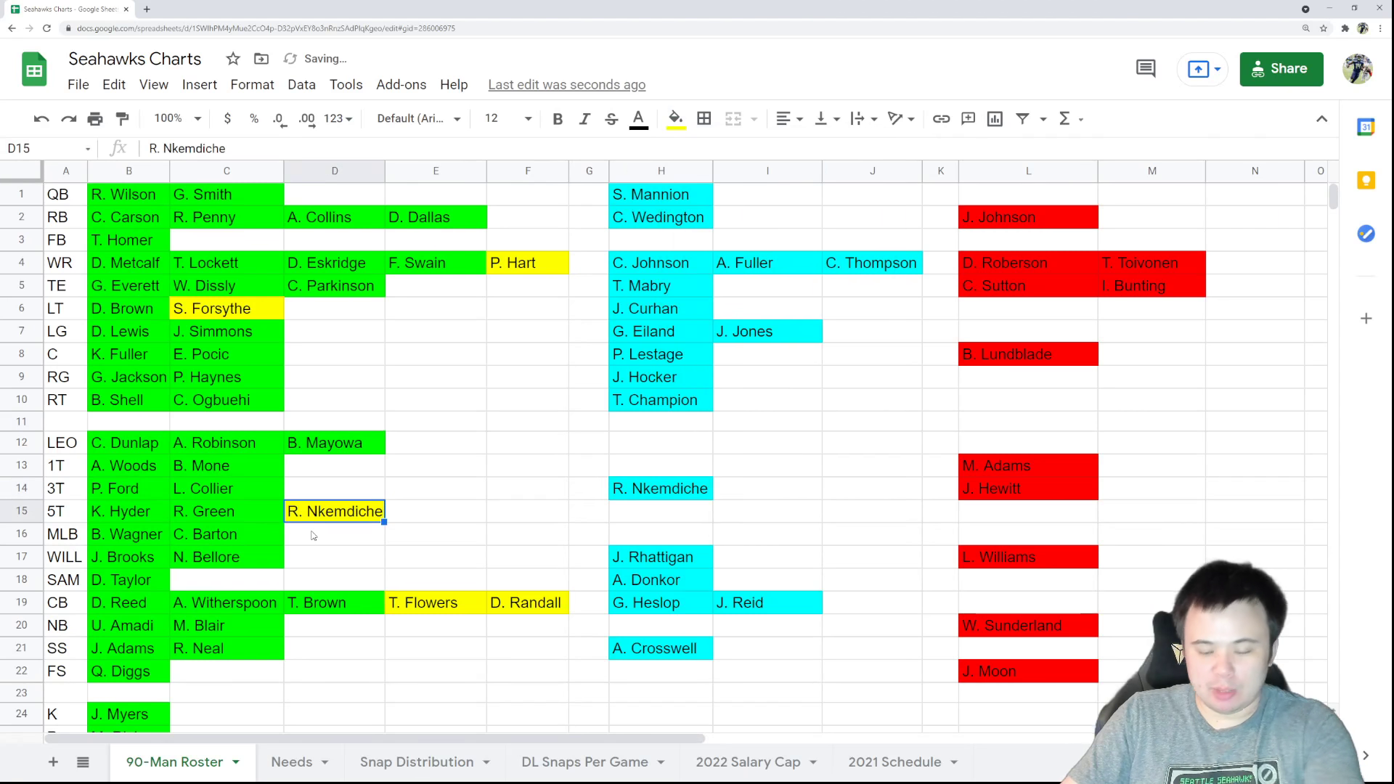
key(Delete)
click(676, 118)
click(717, 159)
click(319, 491)
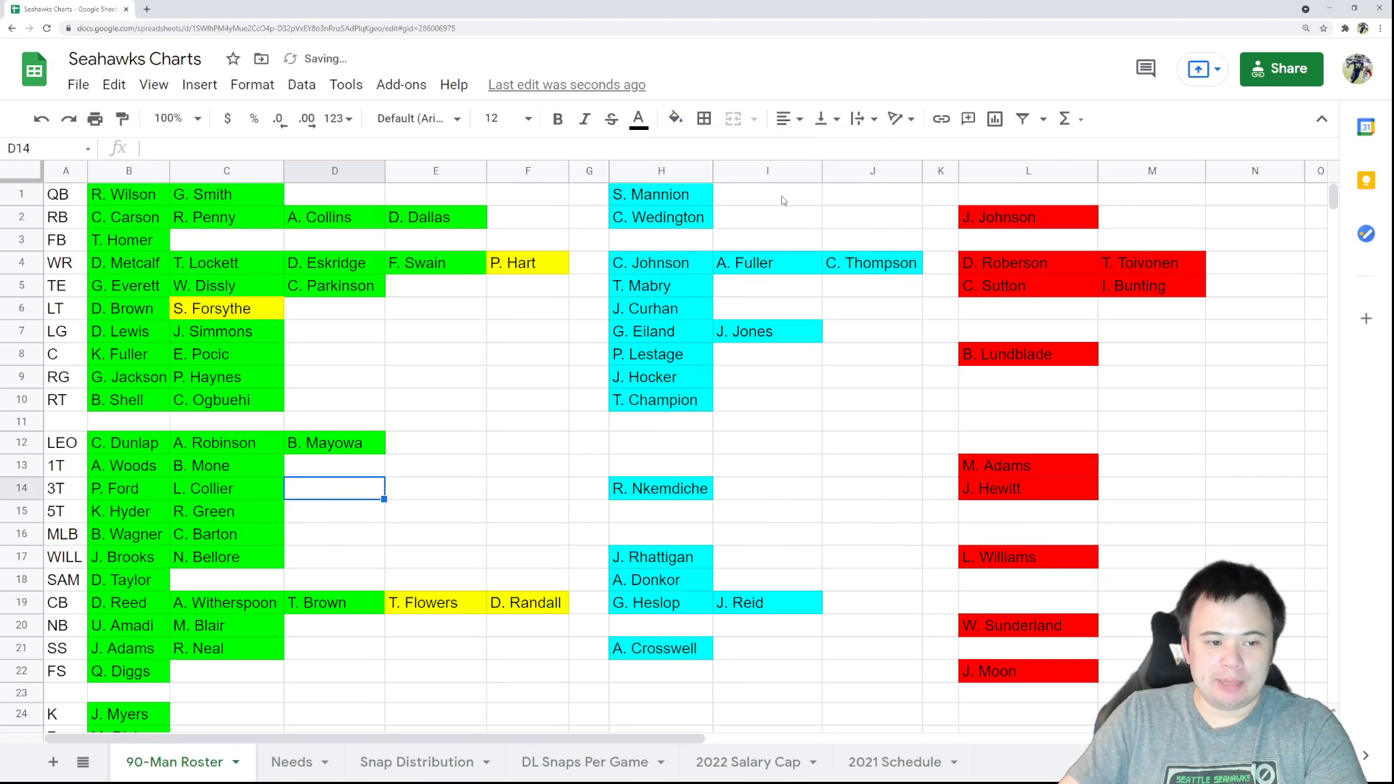
text(G. Atkins)
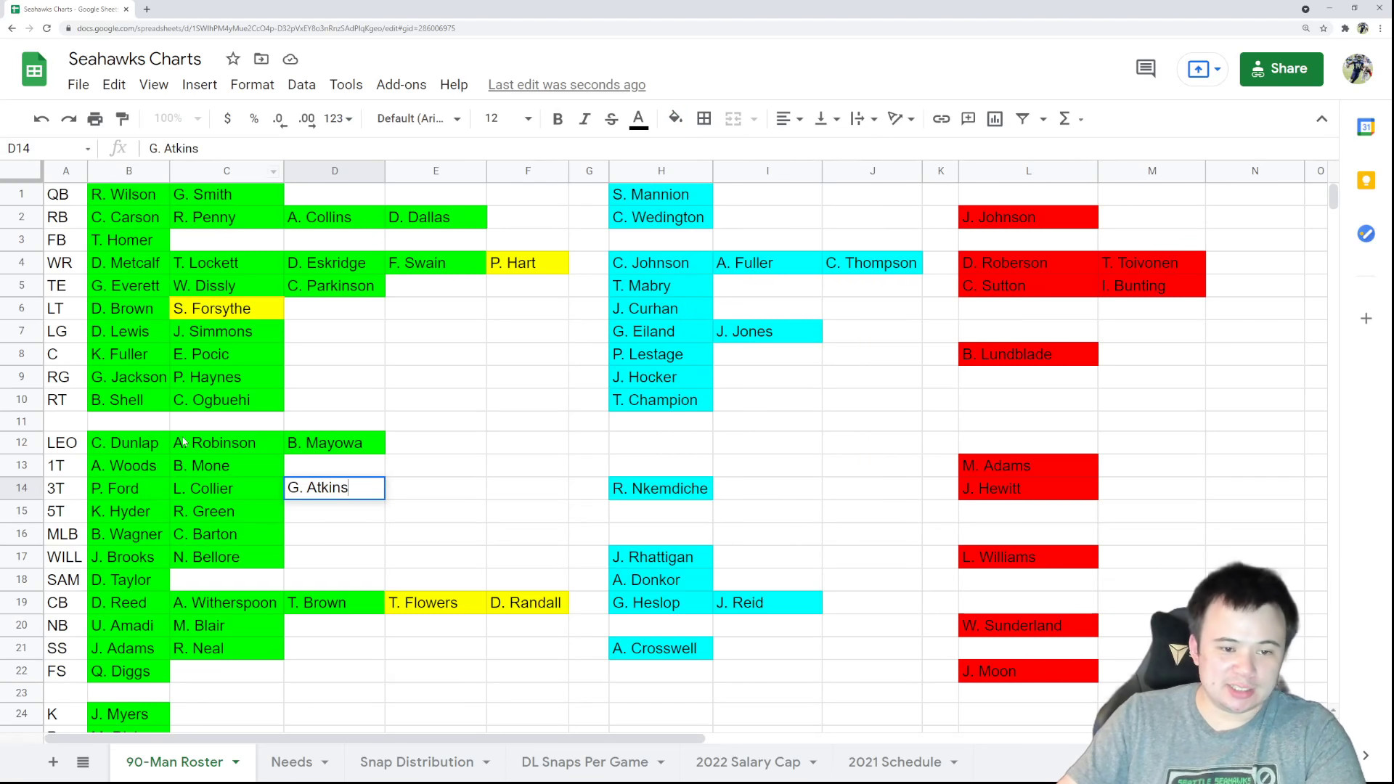
click(349, 494)
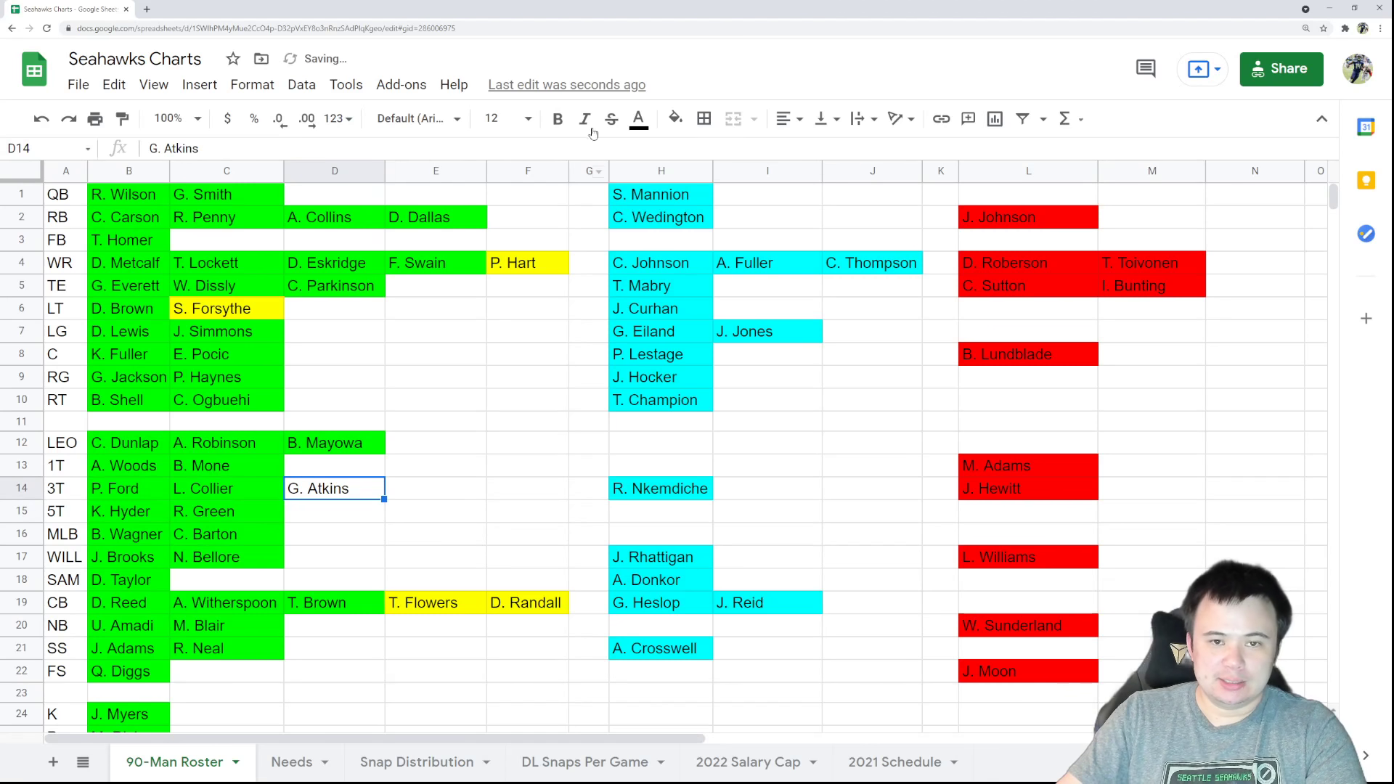
click(675, 118)
click(761, 200)
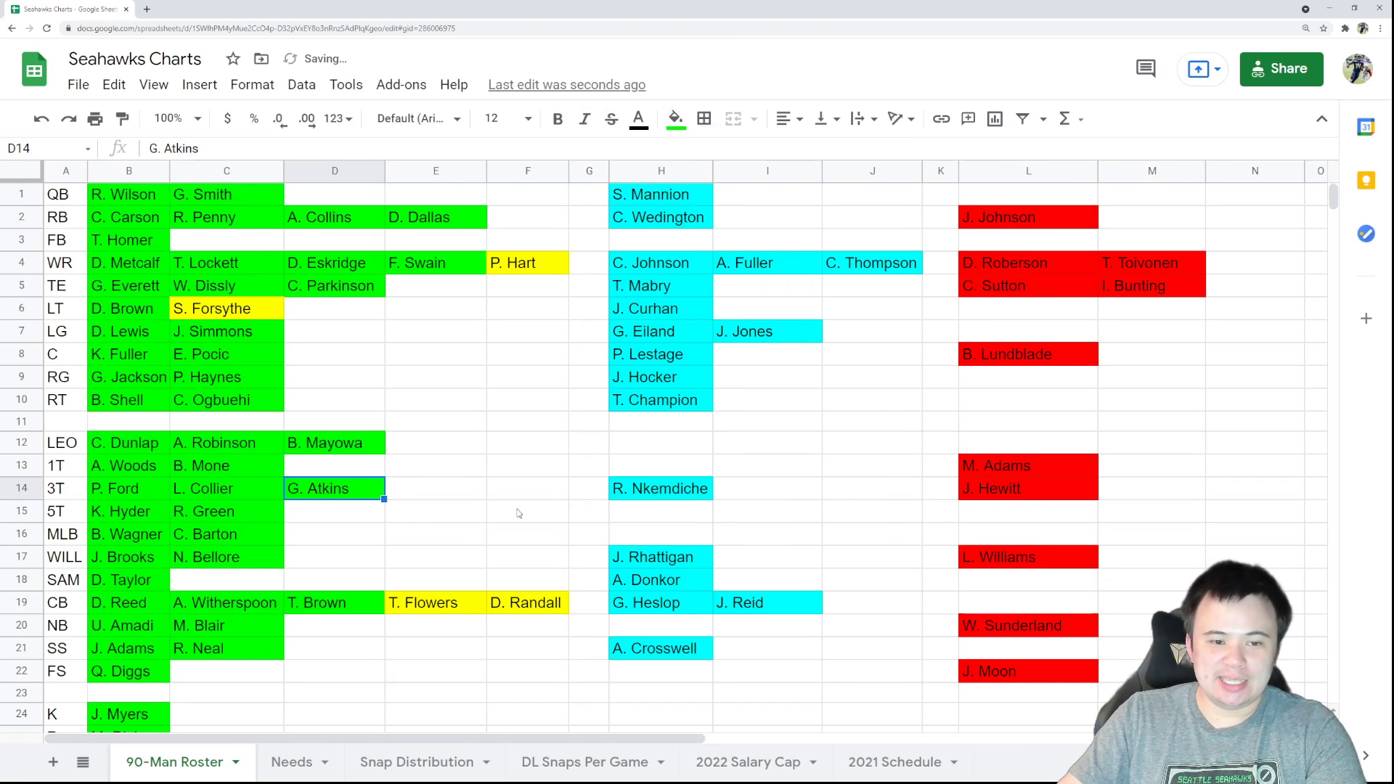
click(512, 511)
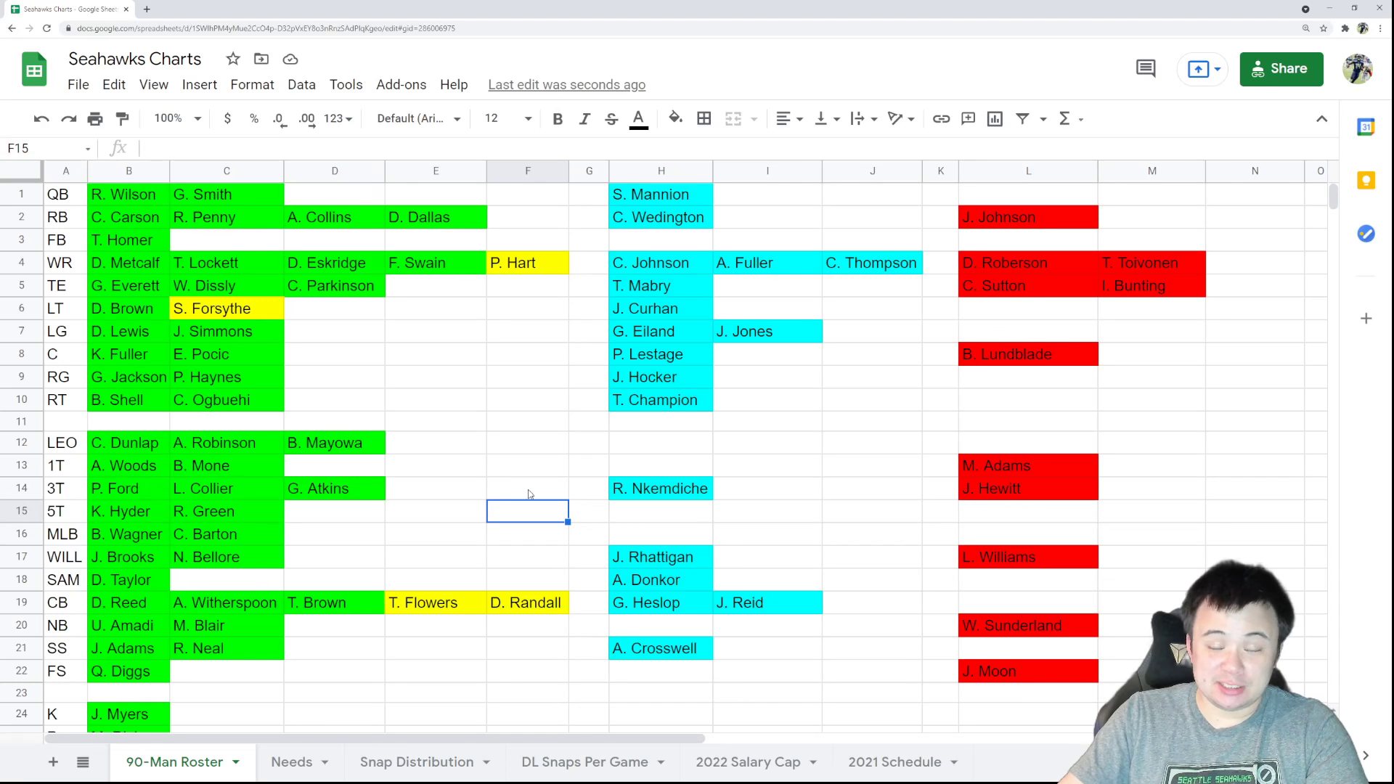
click(333, 494)
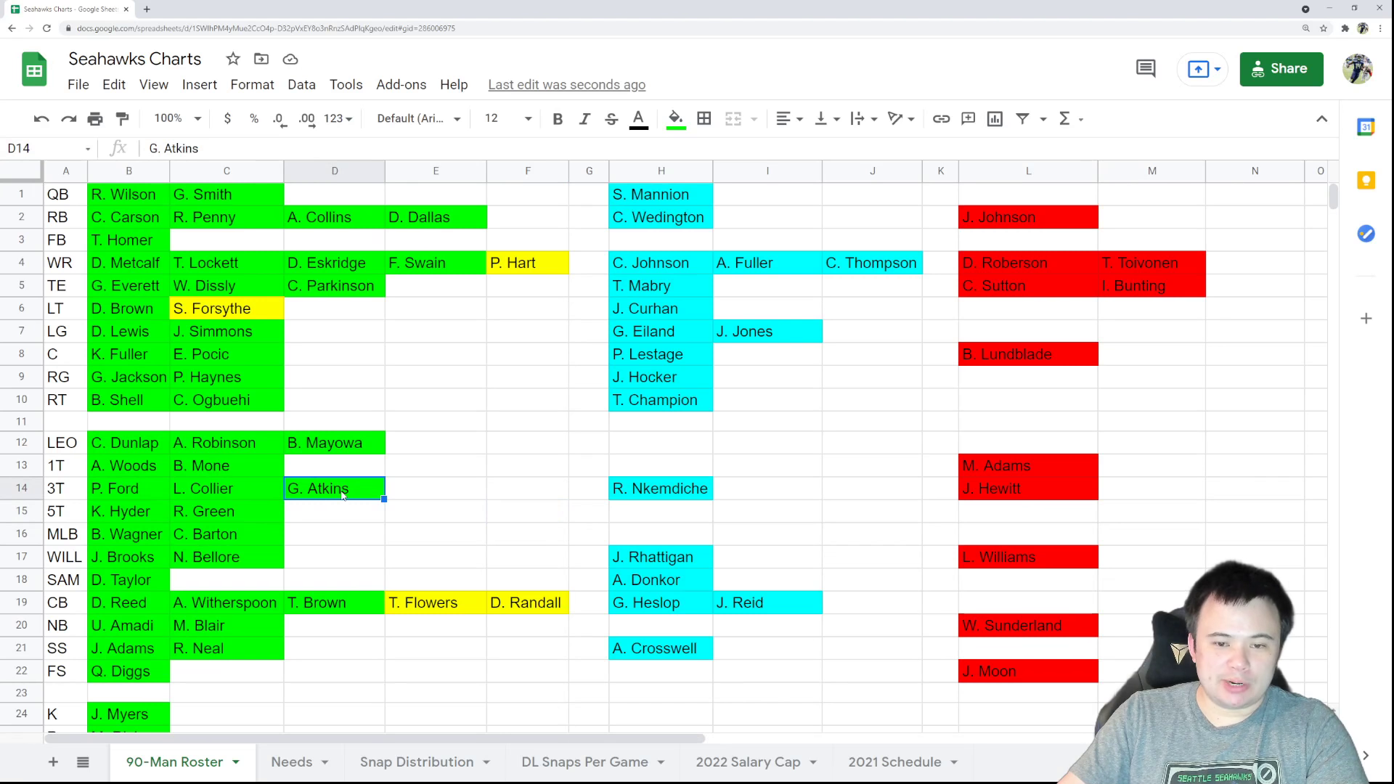
click(668, 493)
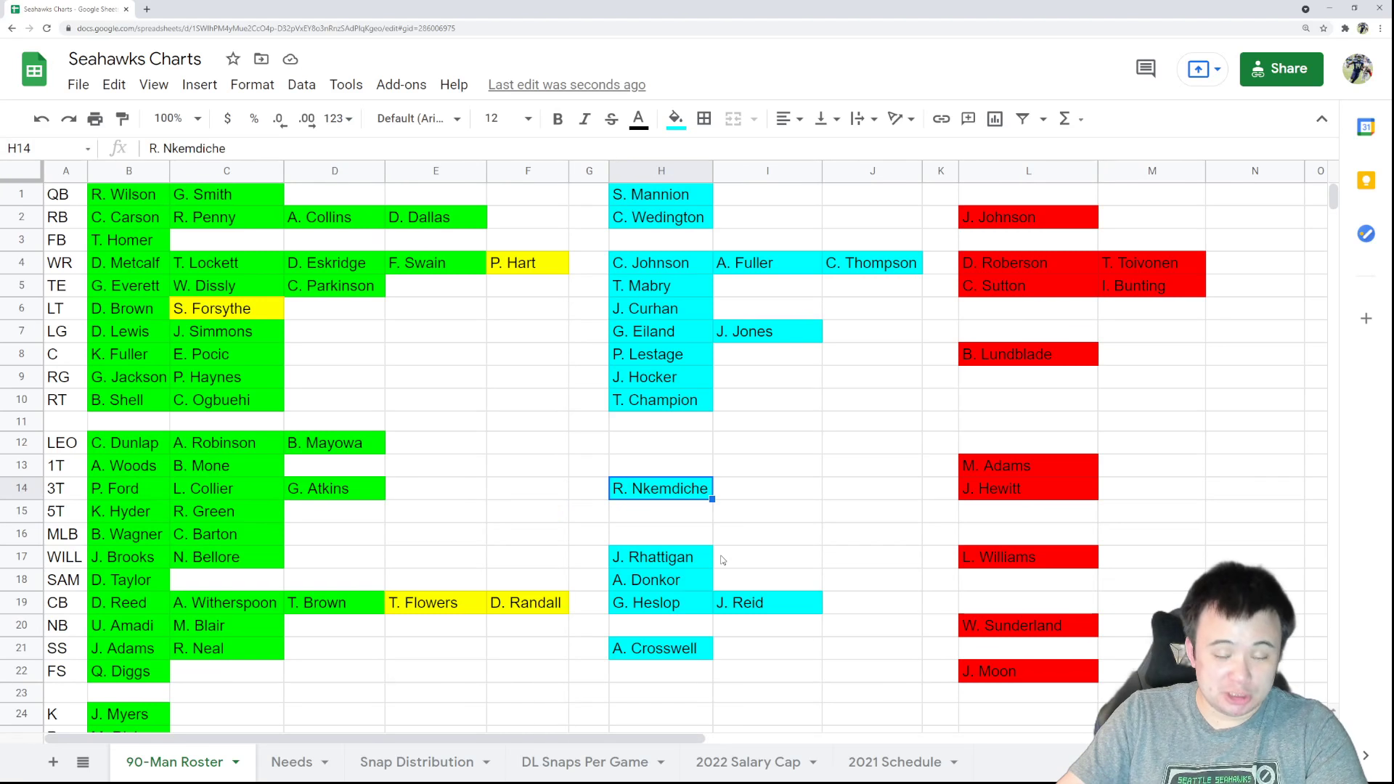
key(Left)
key(Left)
key(Left)
key(Left)
key(Left)
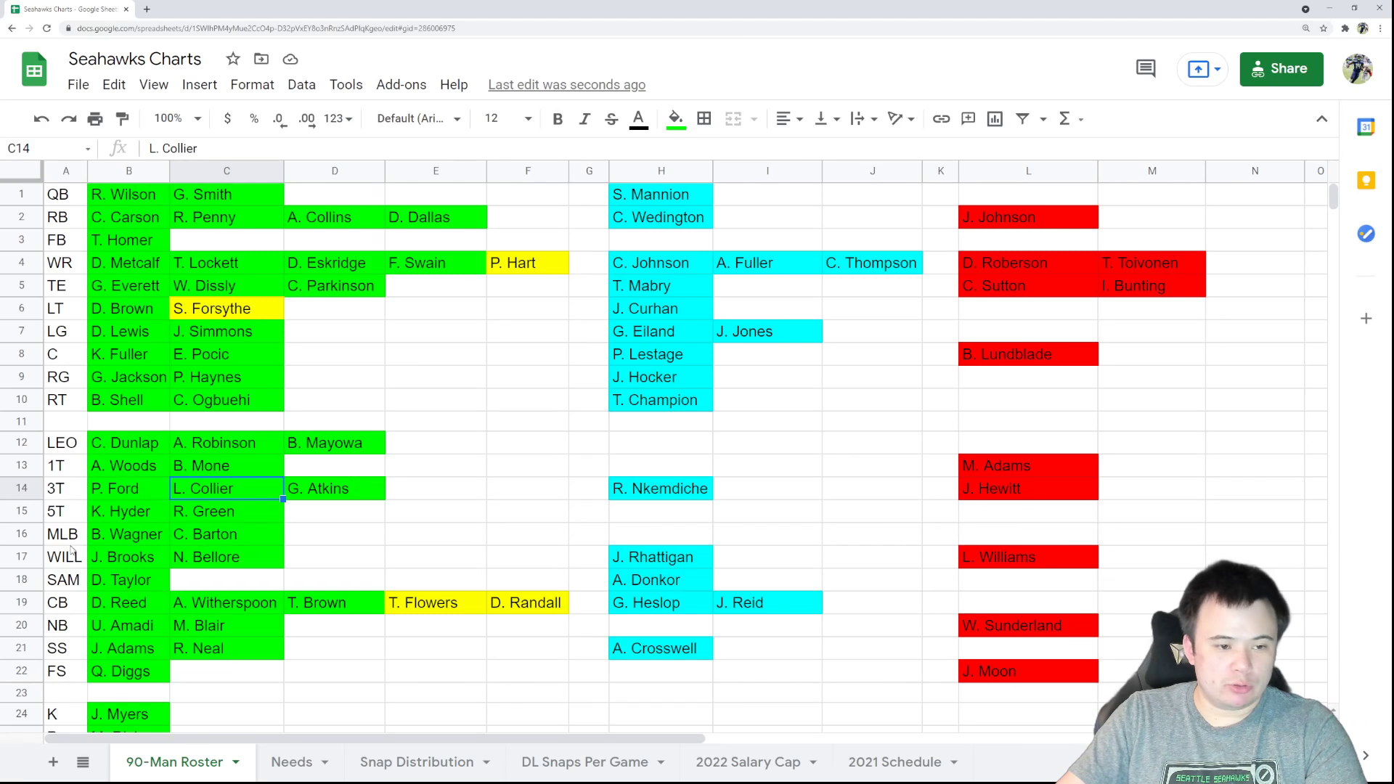
click(135, 540)
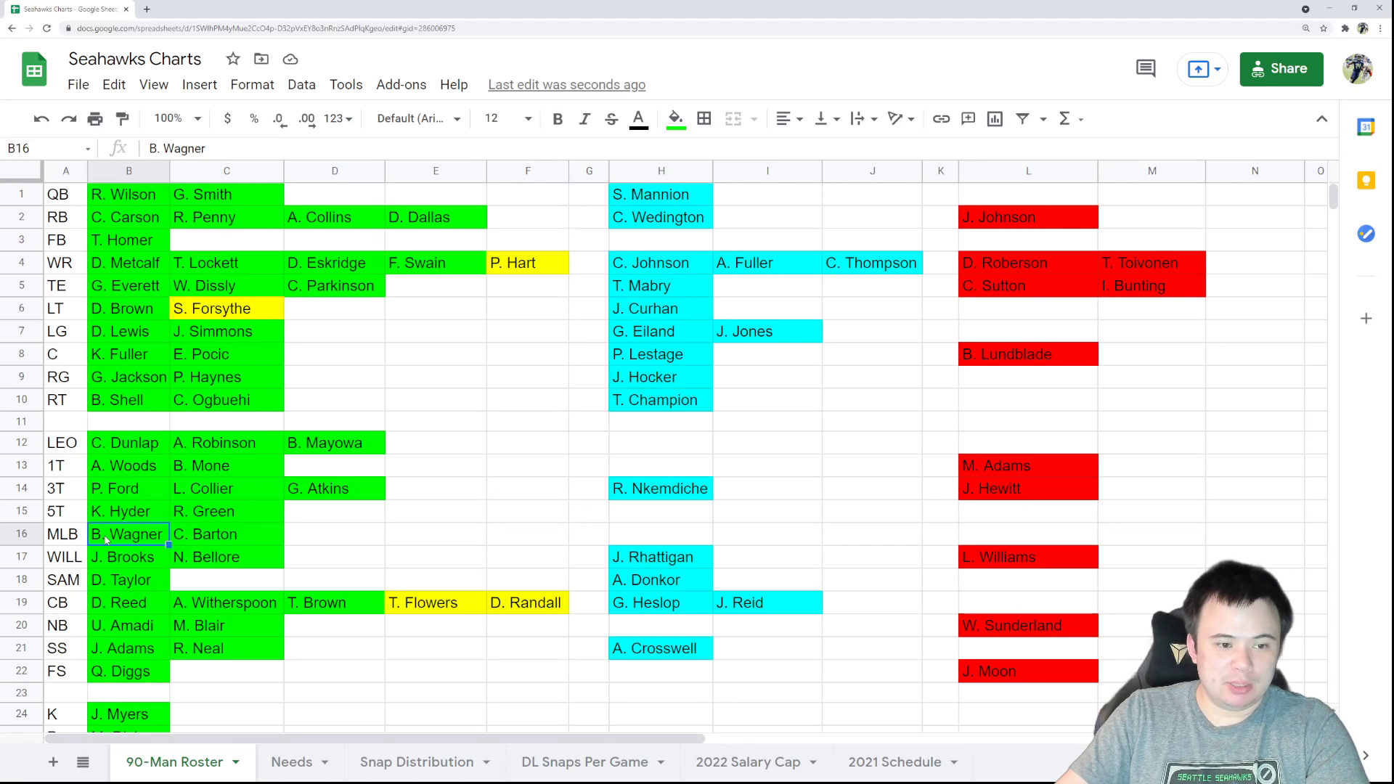
click(254, 542)
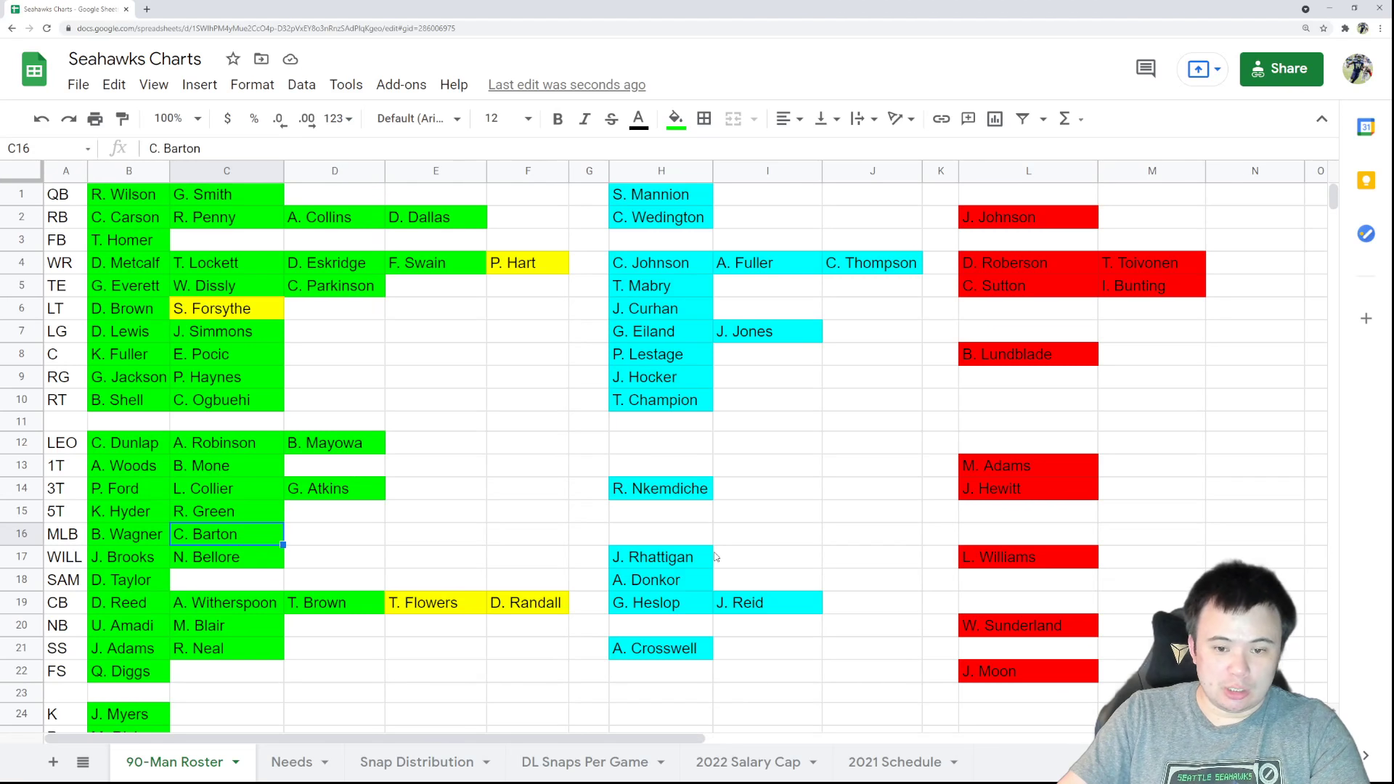
click(661, 536)
click(963, 536)
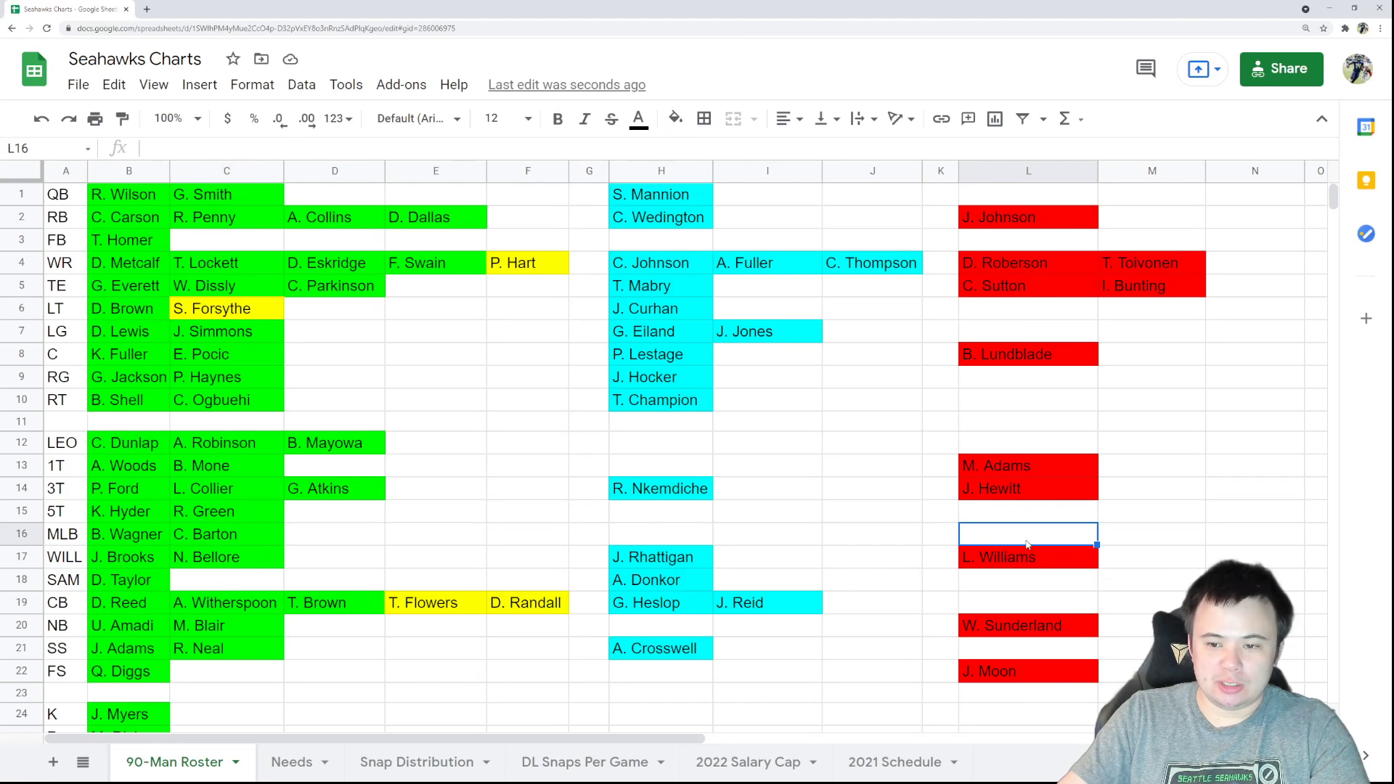
click(107, 563)
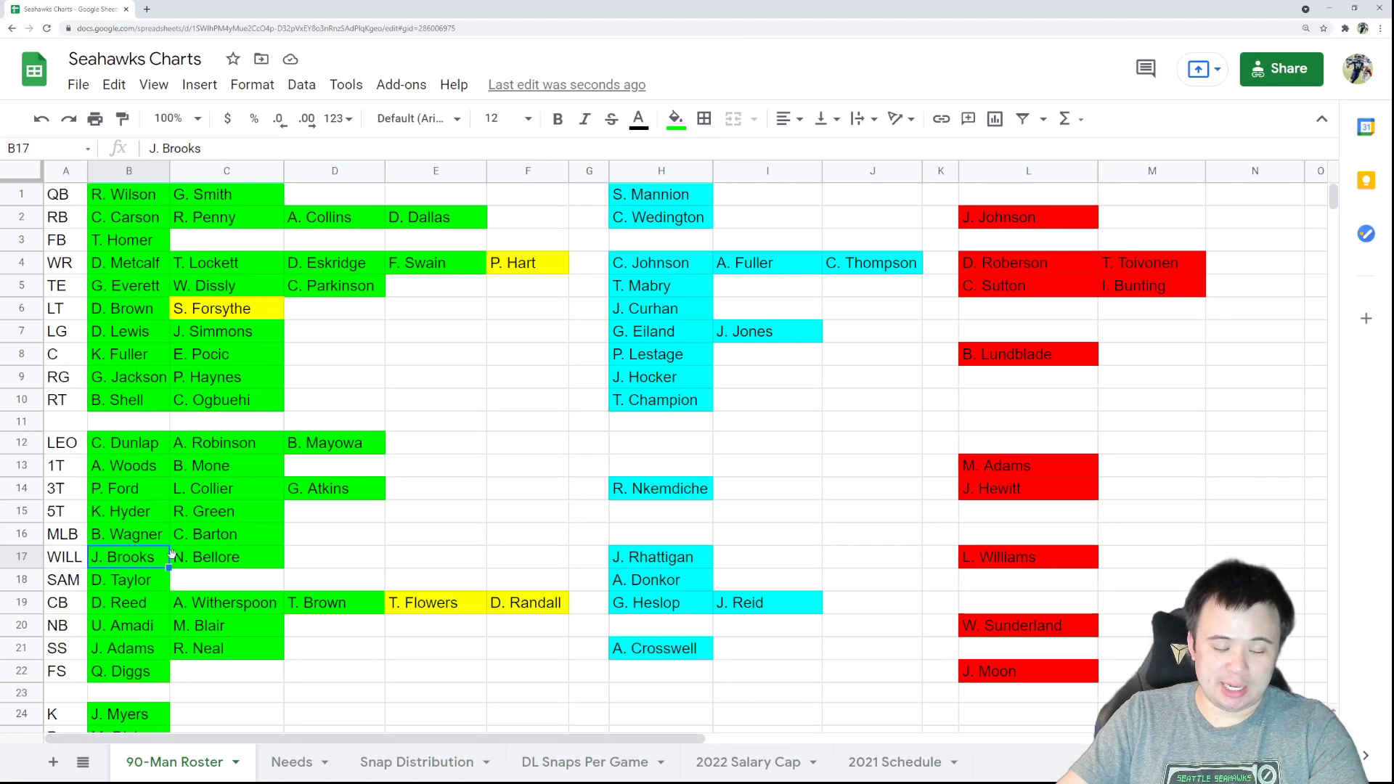
click(260, 552)
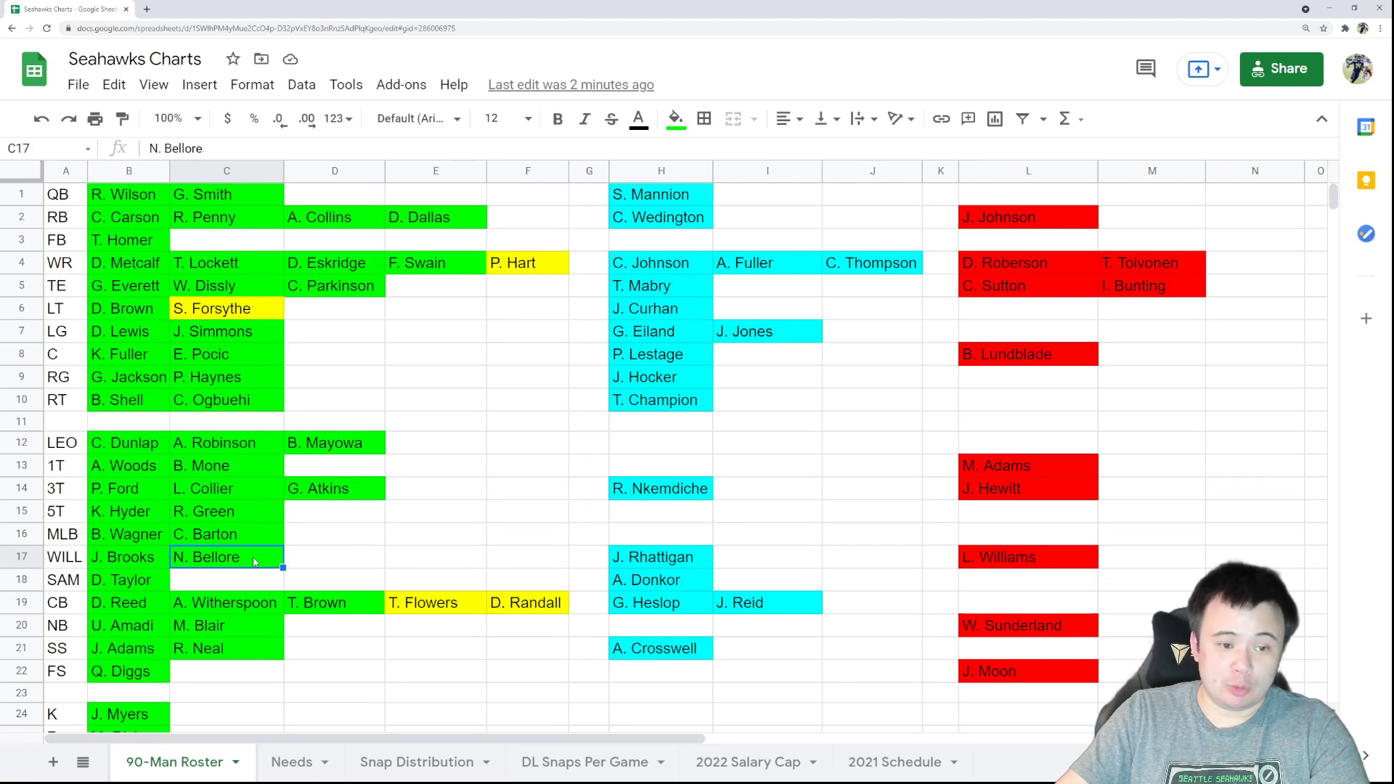
click(656, 565)
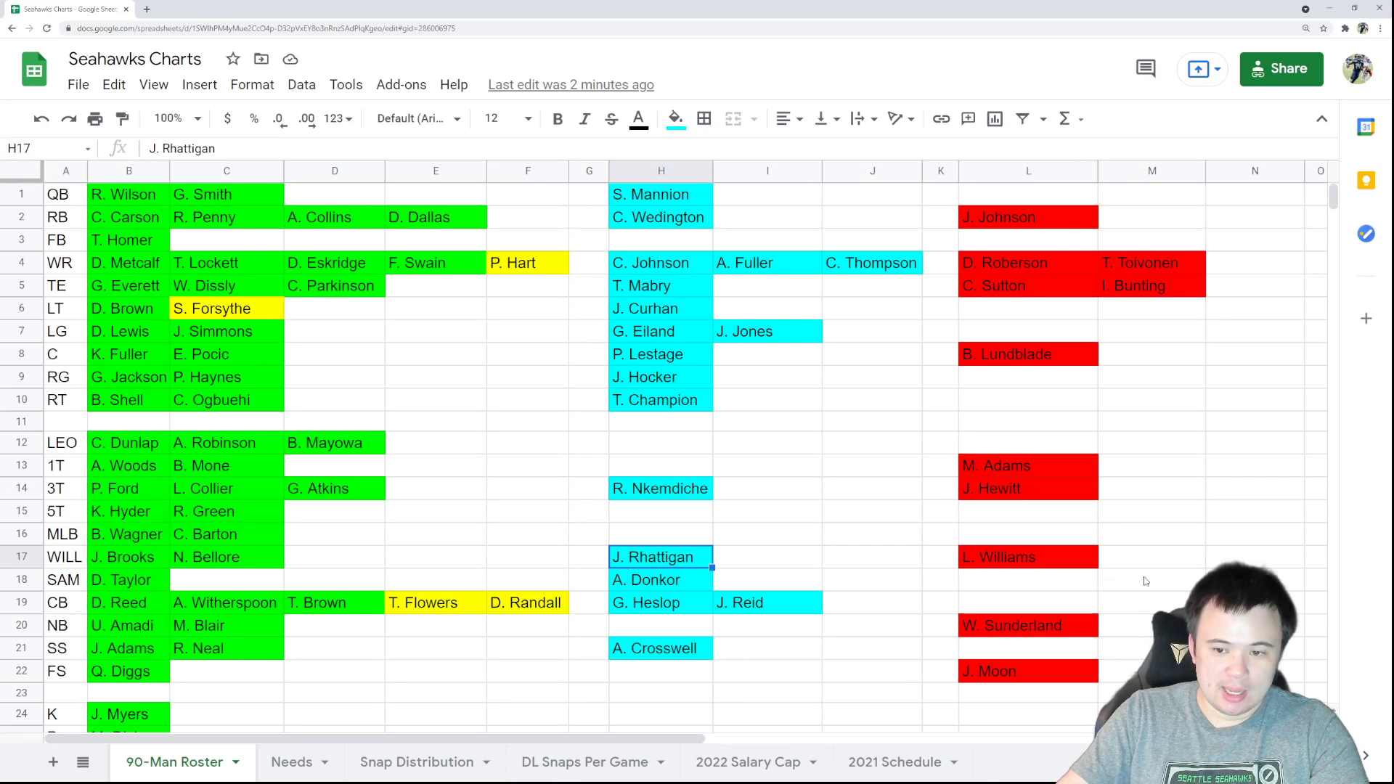
click(1087, 560)
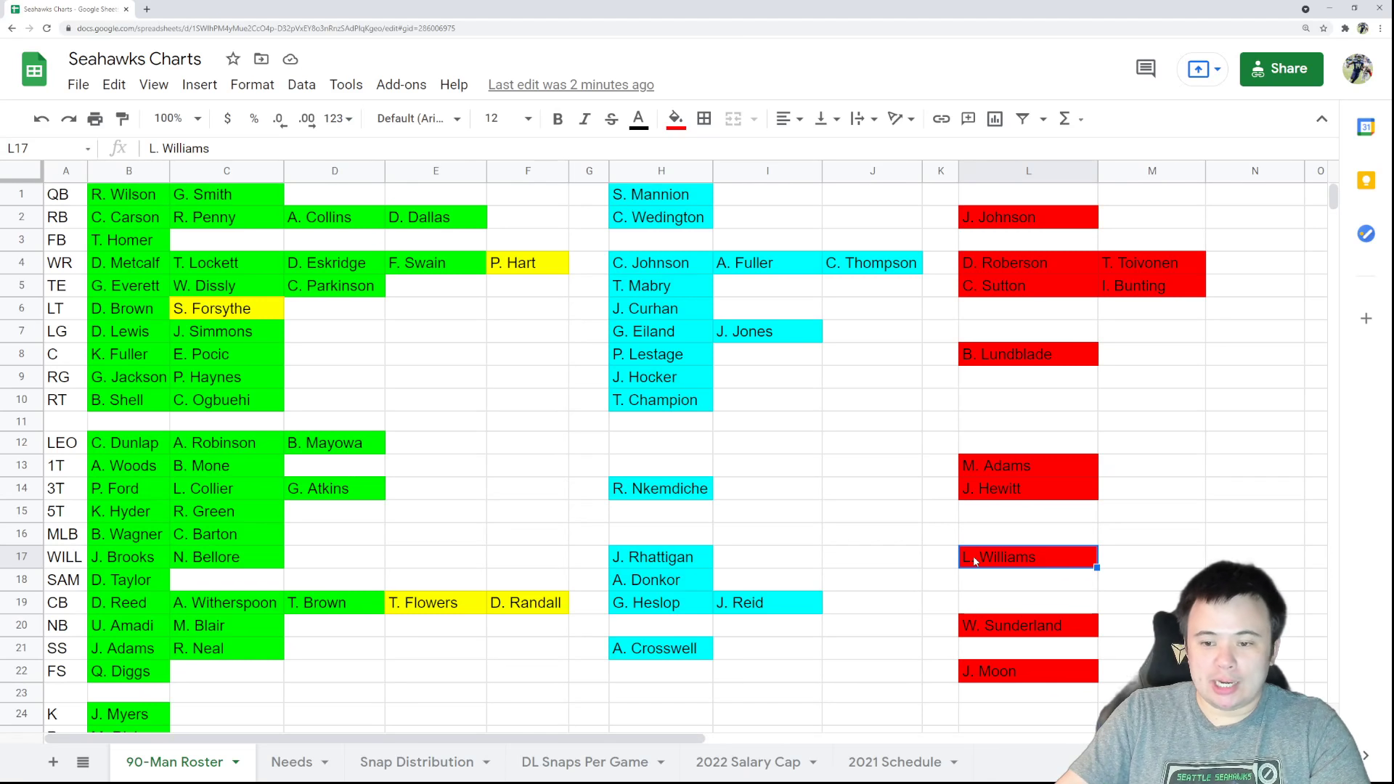
click(746, 563)
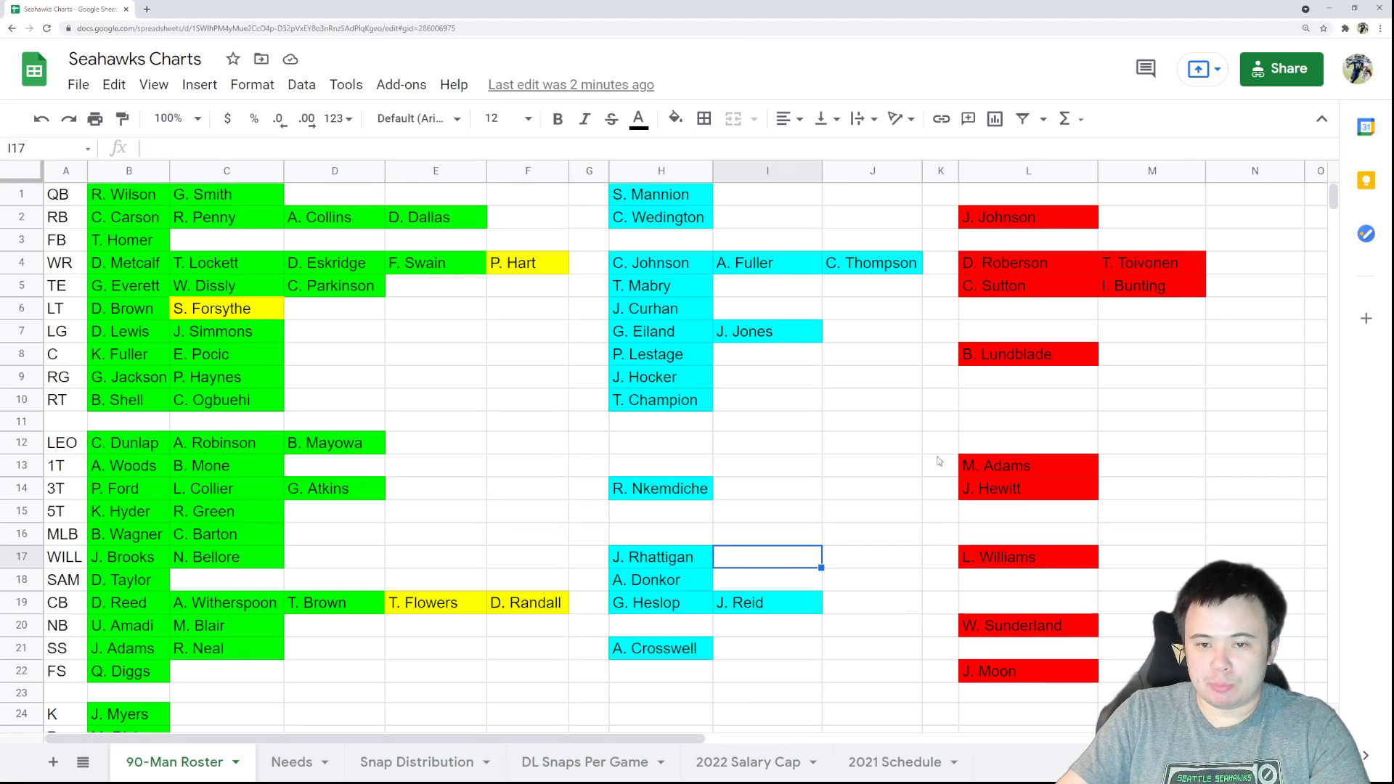
click(653, 383)
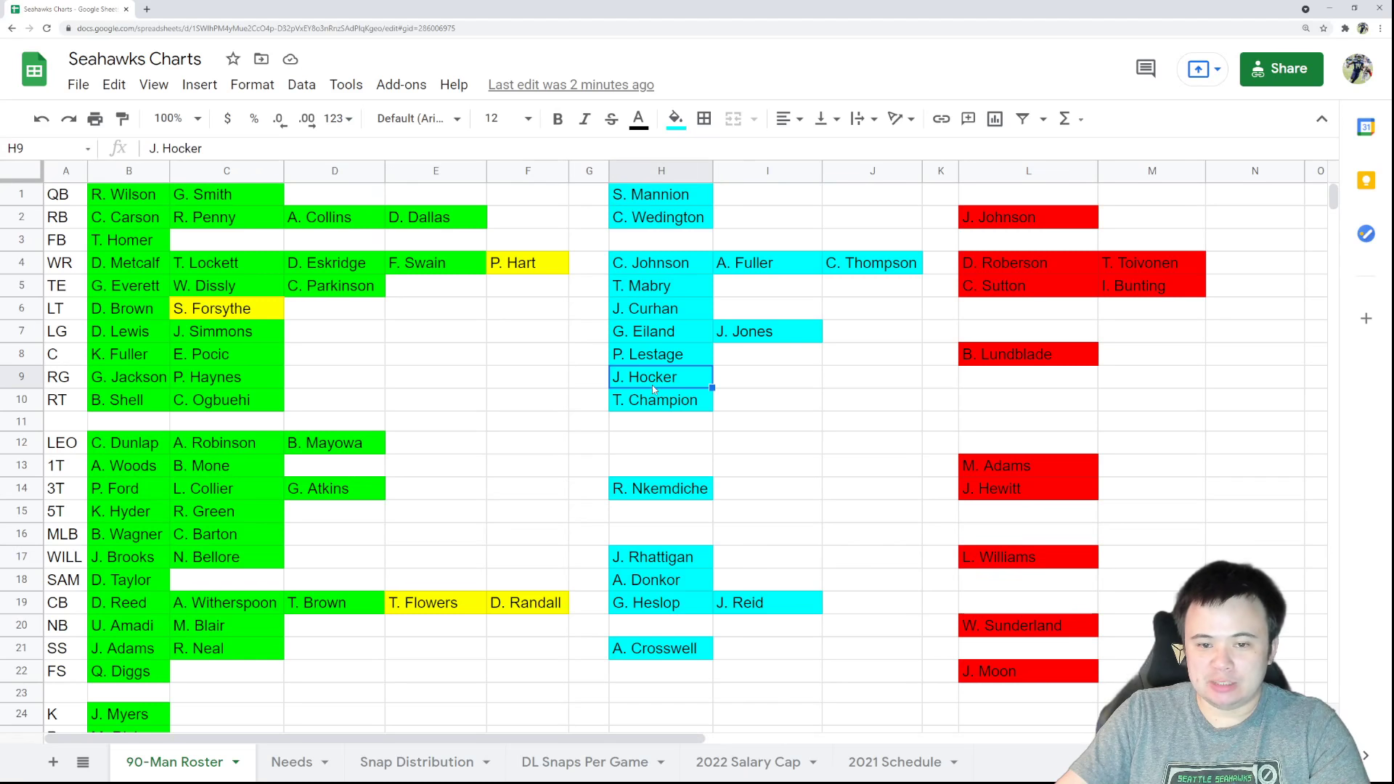
click(1017, 564)
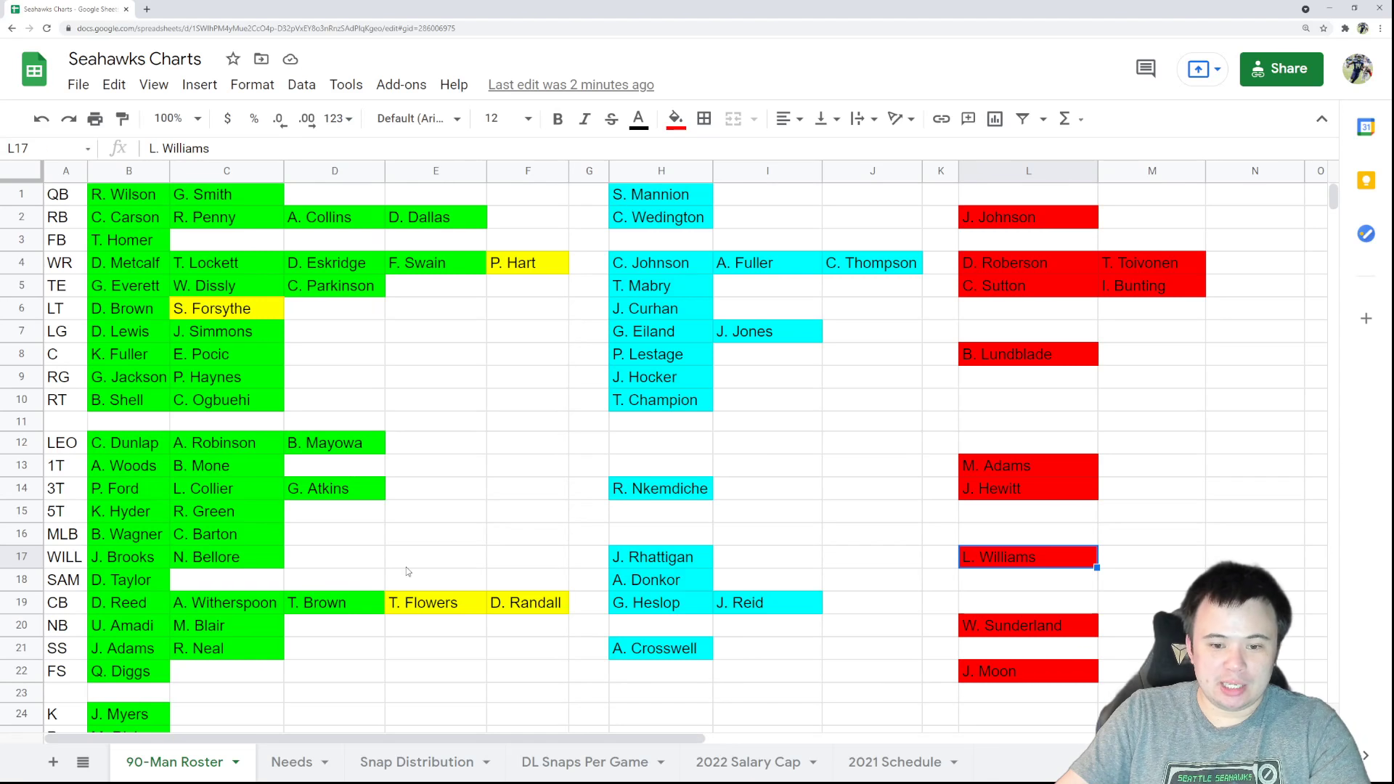
click(681, 565)
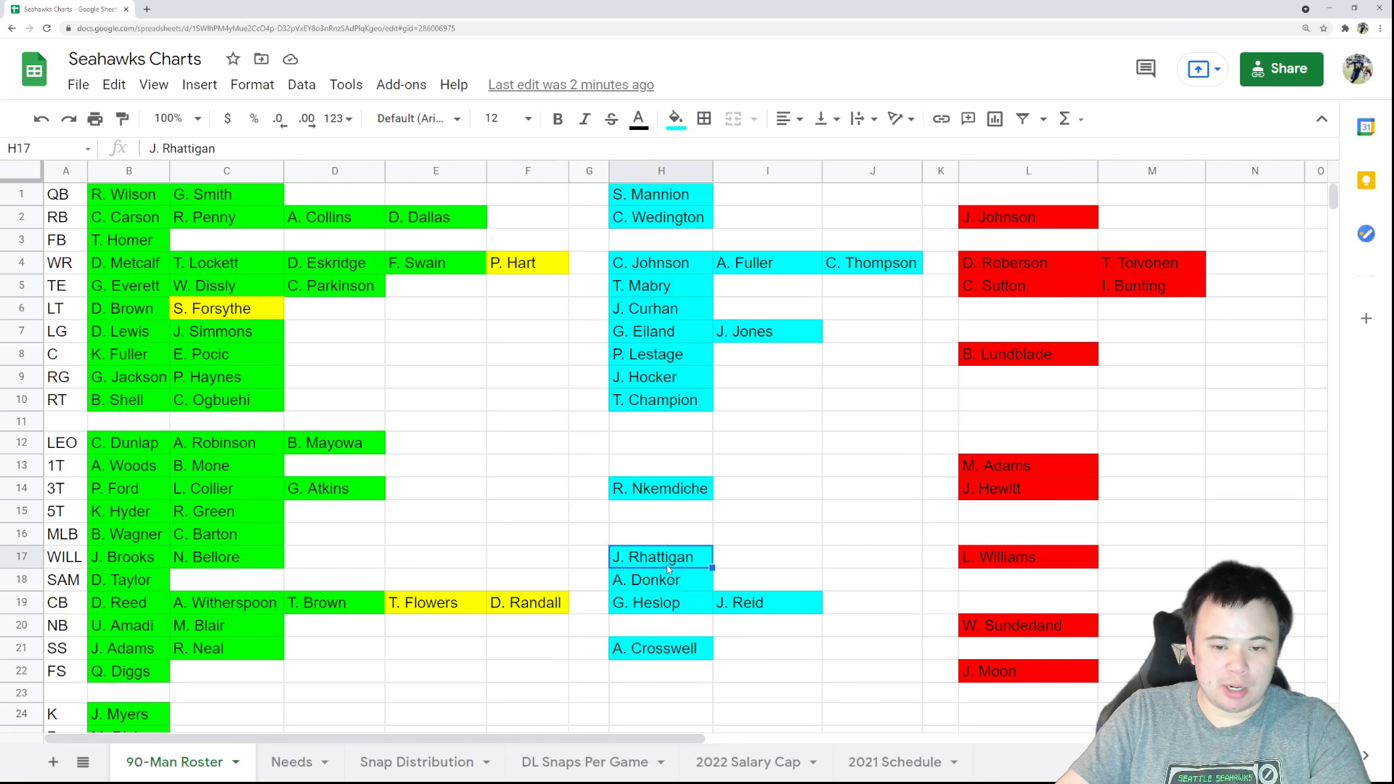
click(174, 560)
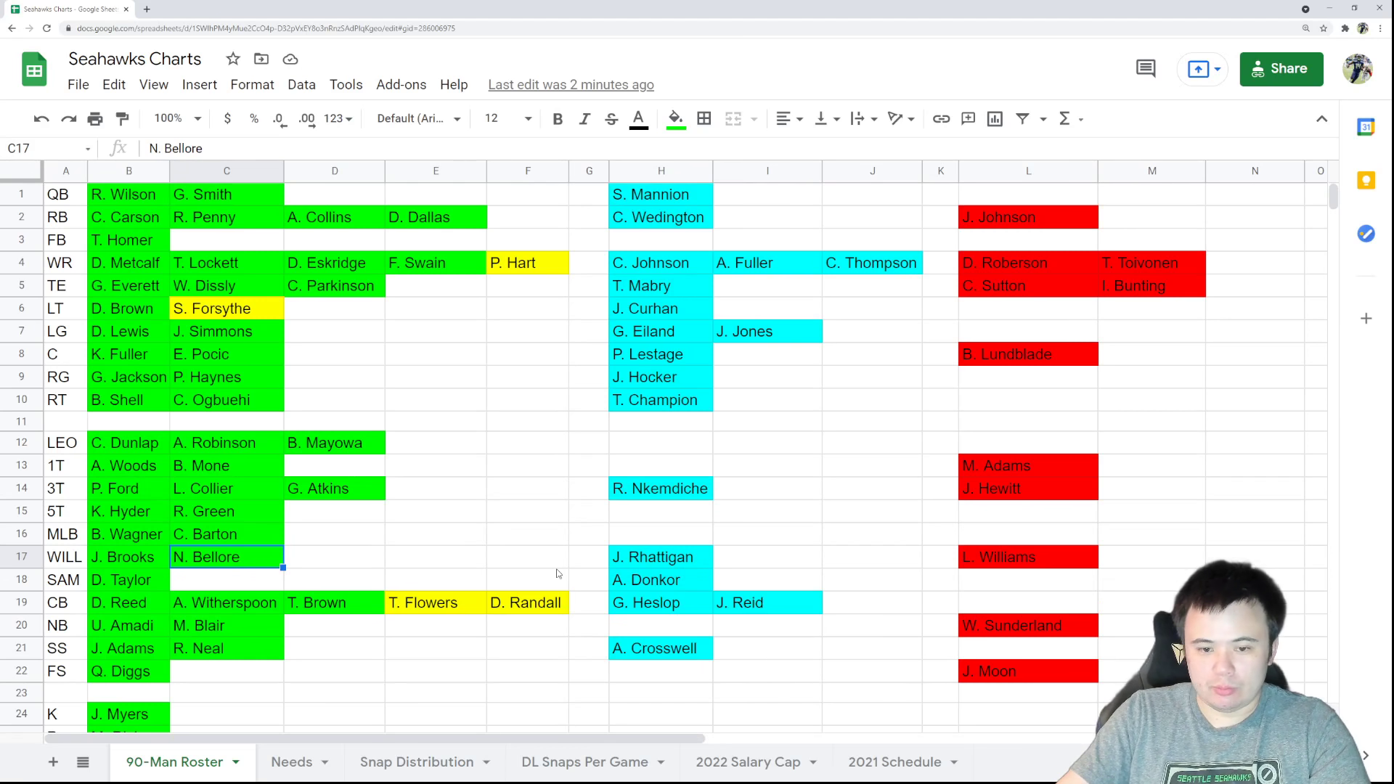
click(82, 585)
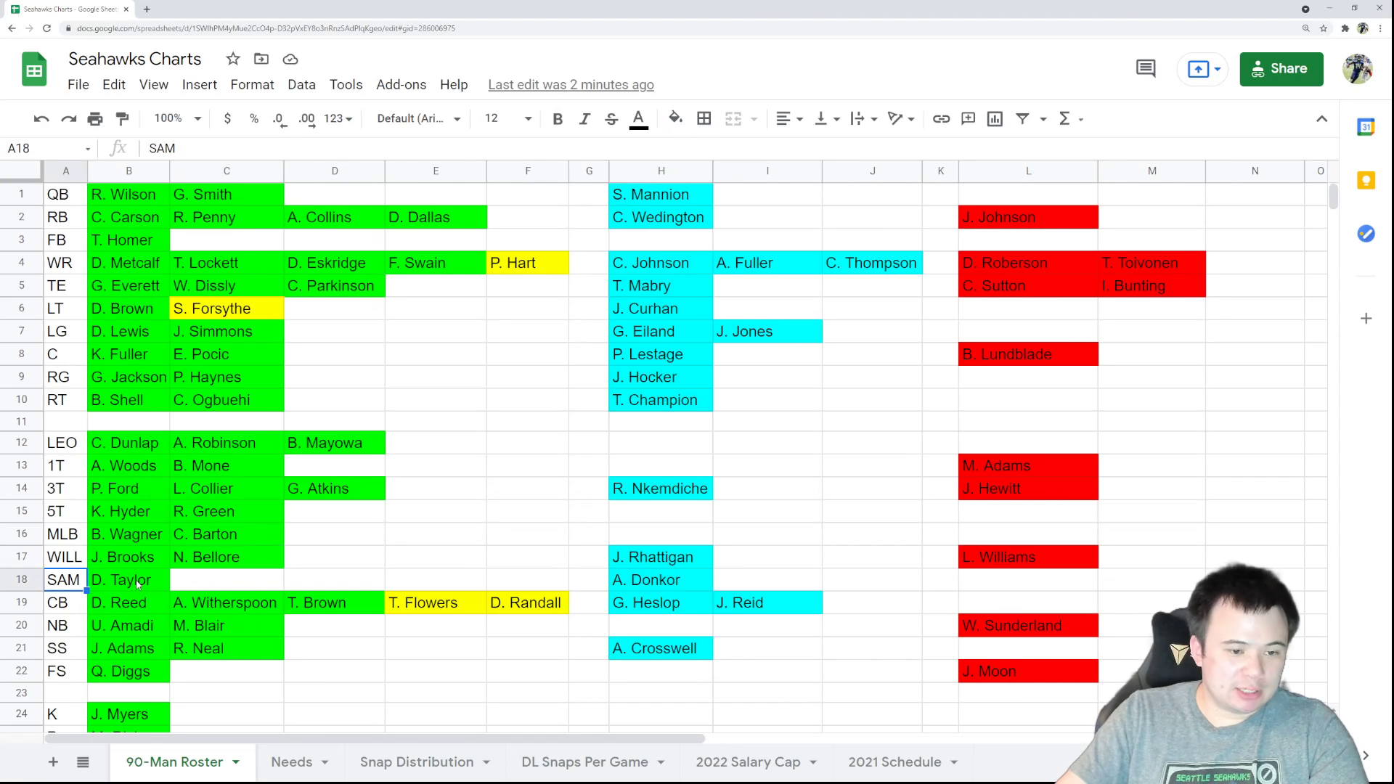
click(138, 583)
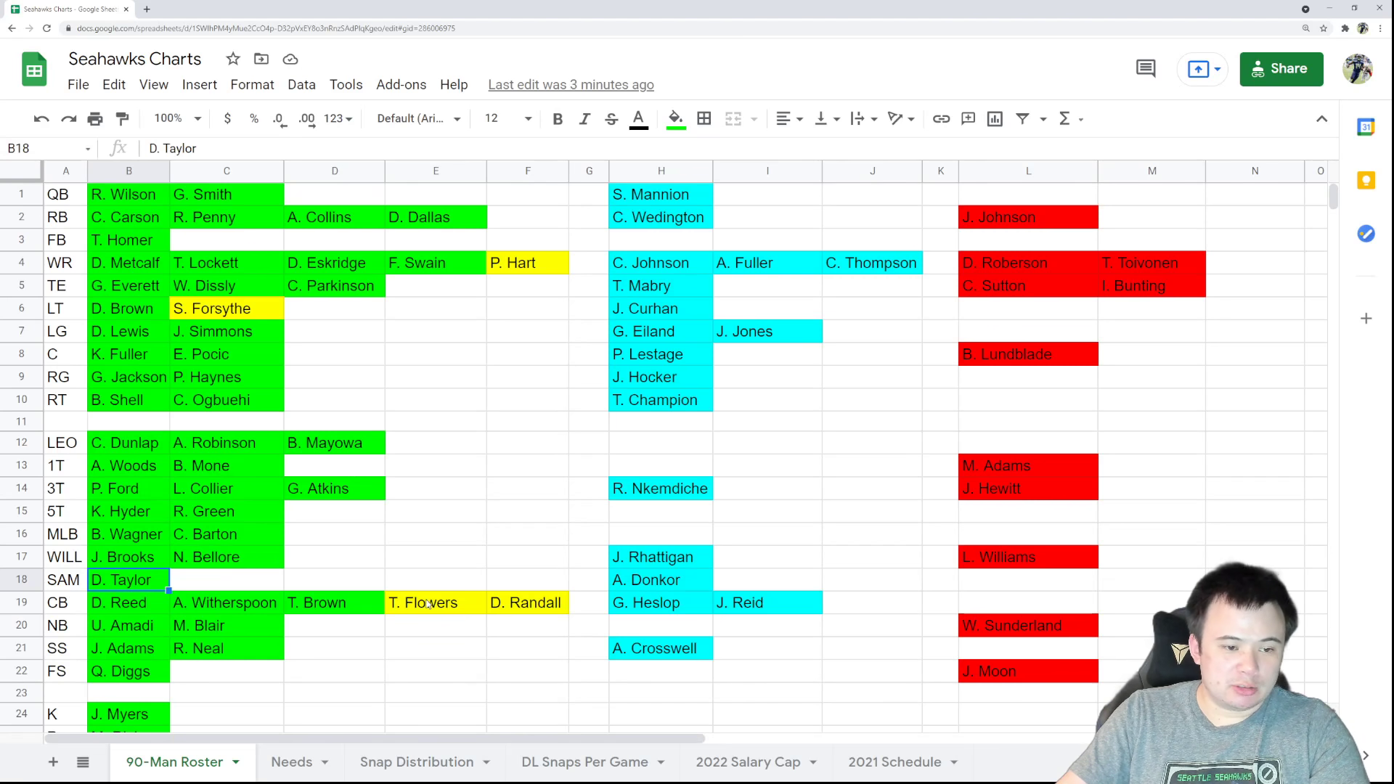
click(632, 565)
click(682, 584)
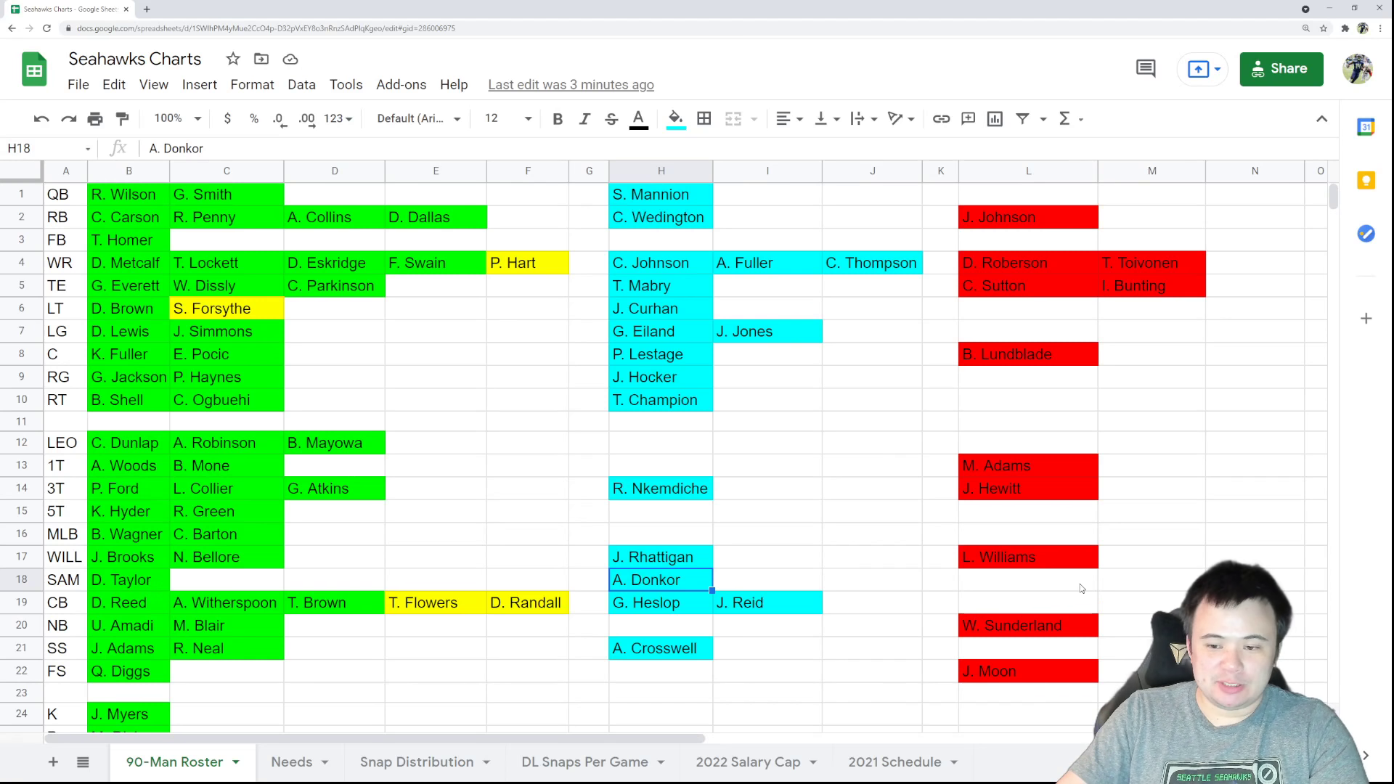
key(Right)
key(Right)
key(Right)
key(Right)
click(149, 605)
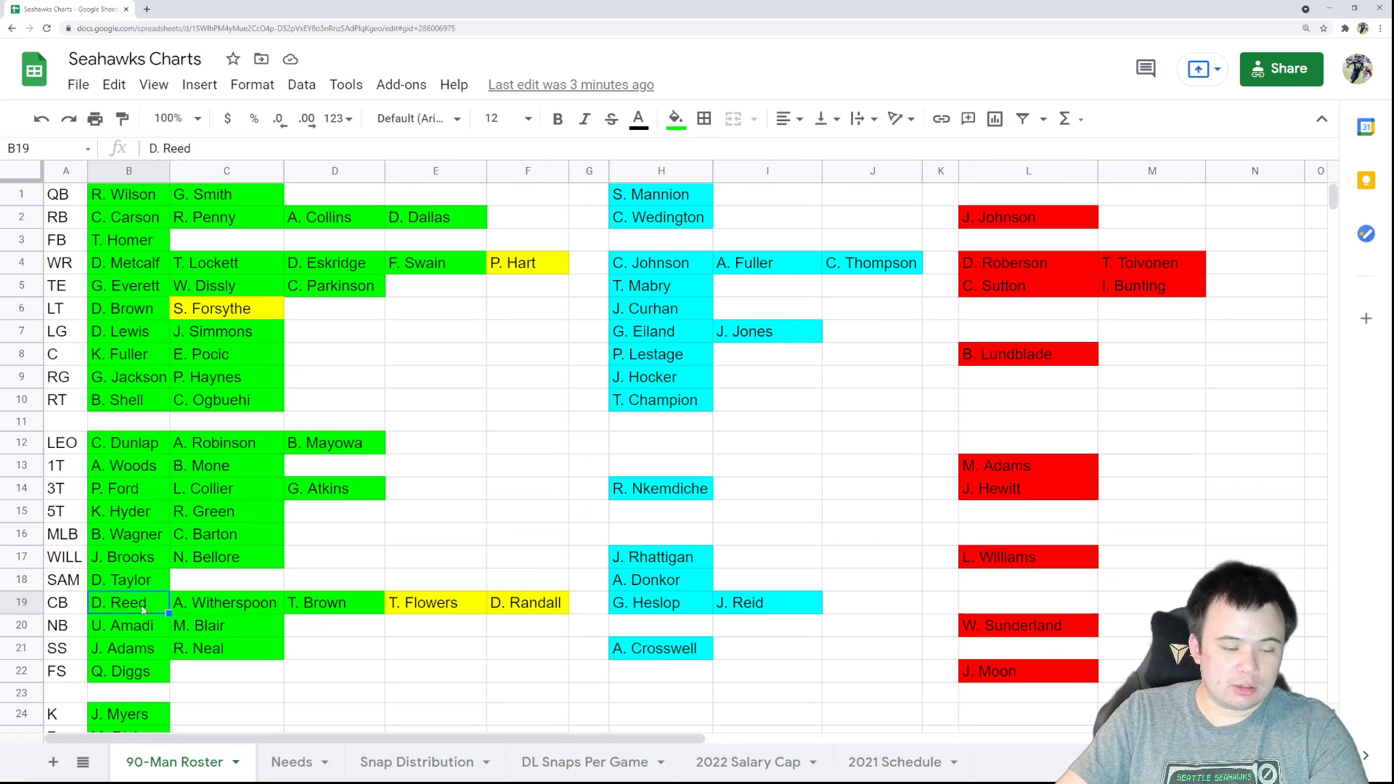
click(223, 609)
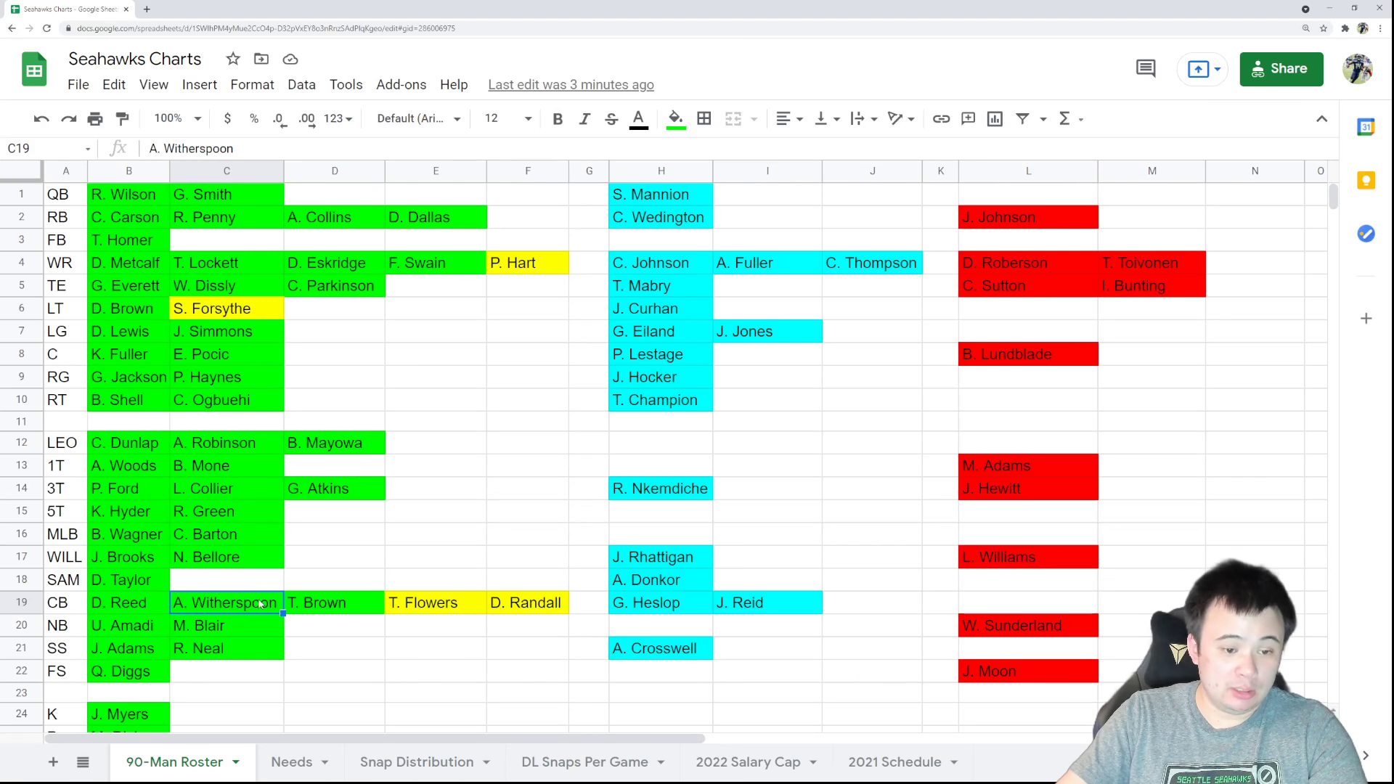
click(327, 600)
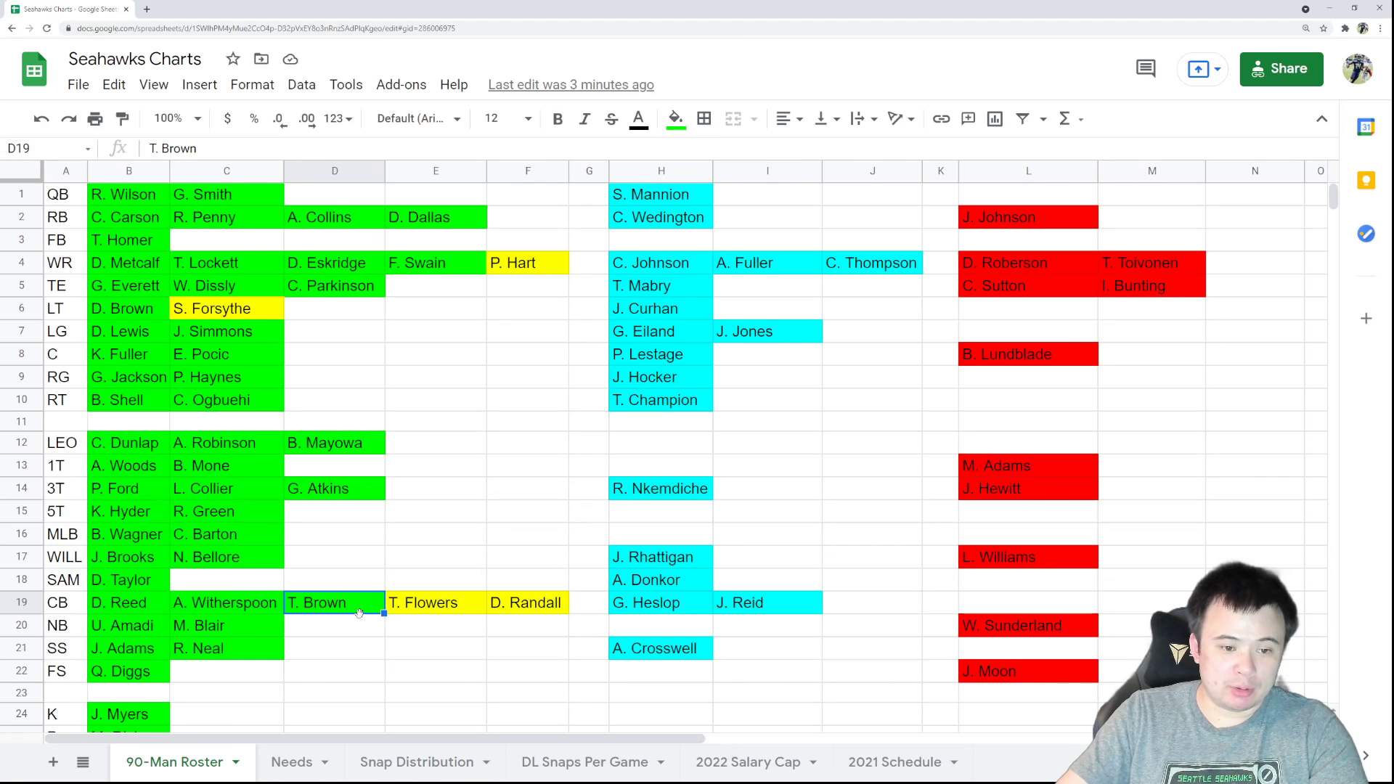
click(448, 607)
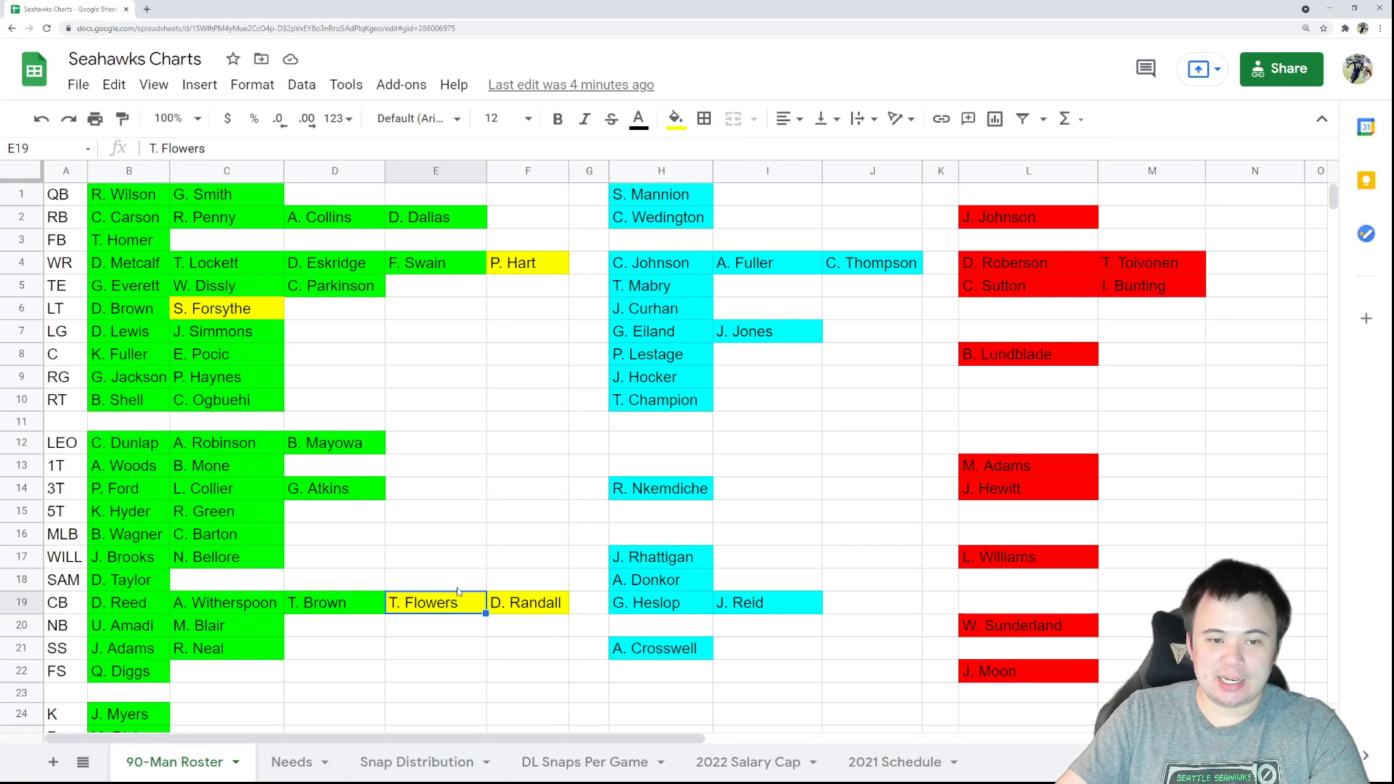
click(534, 610)
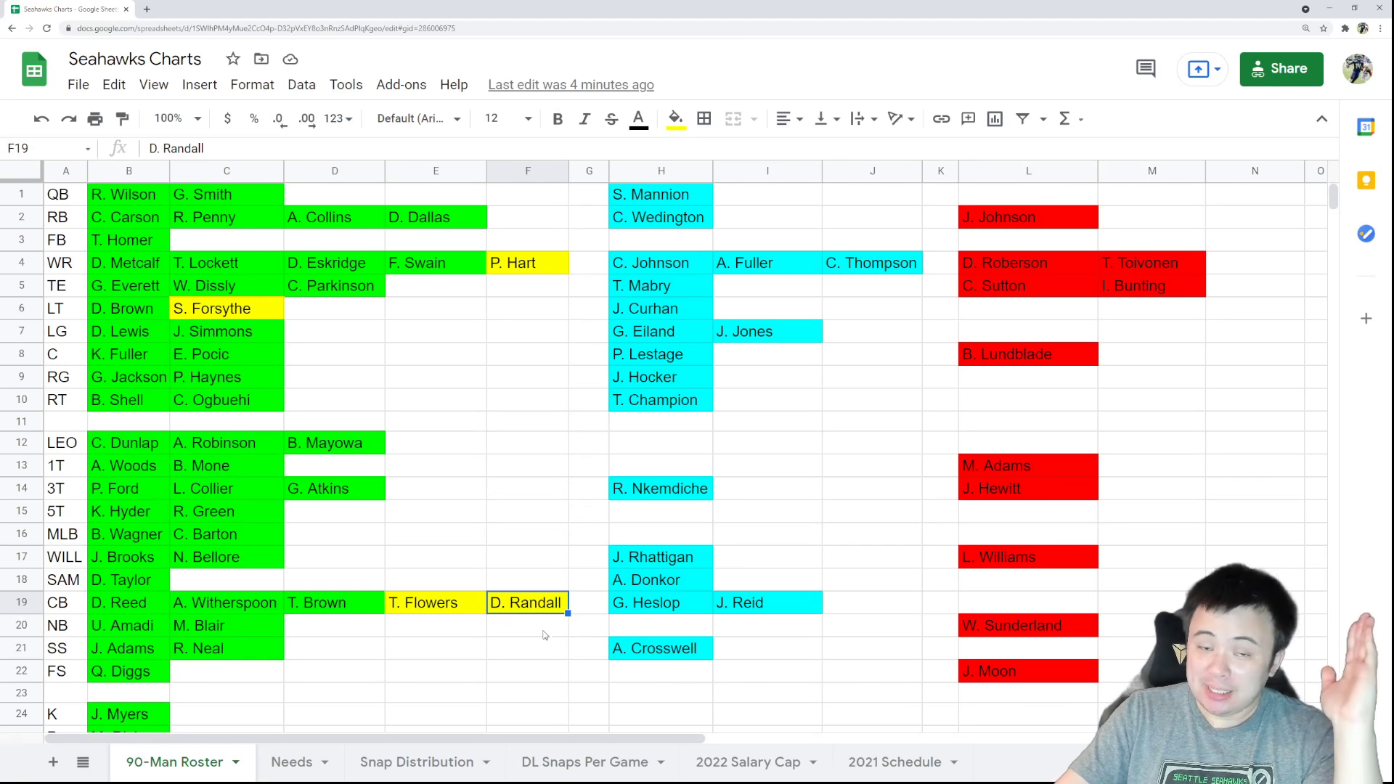
click(674, 612)
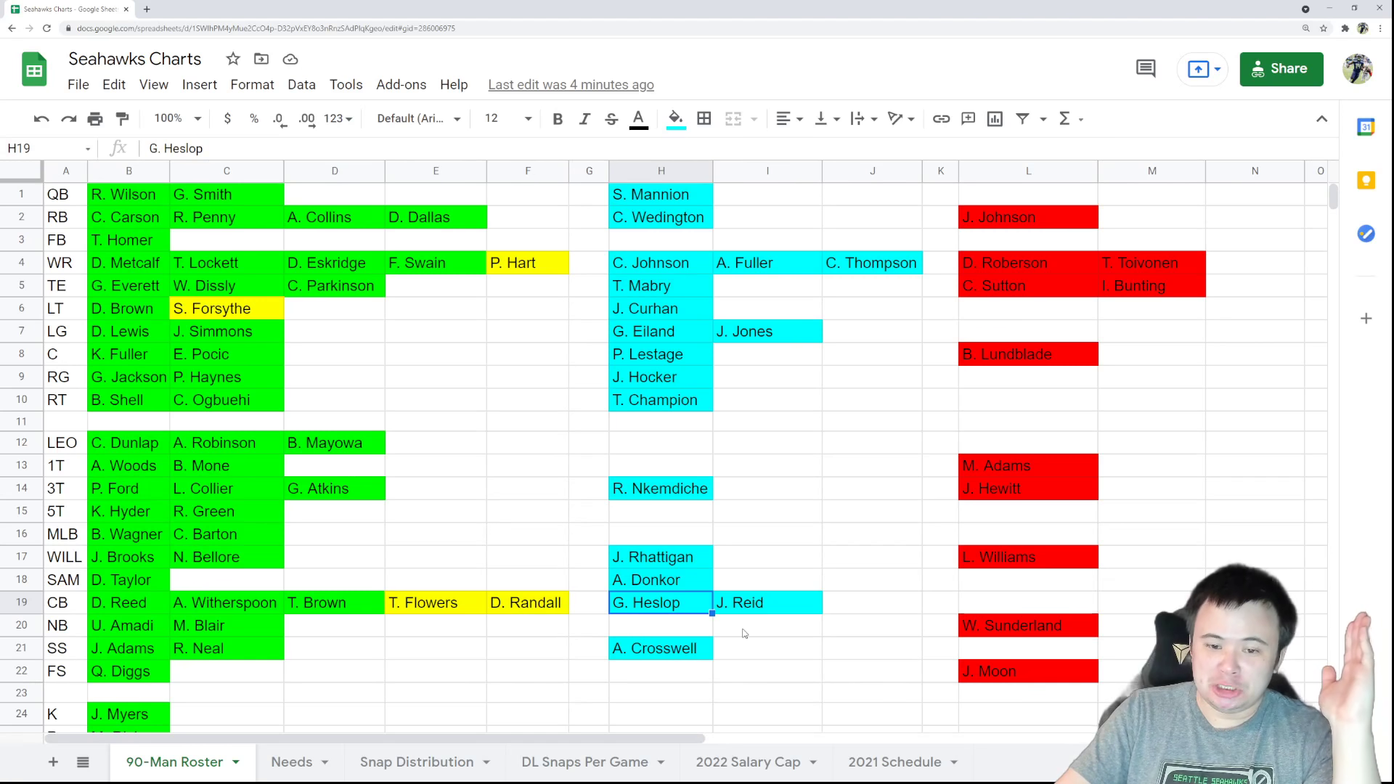
key(Right)
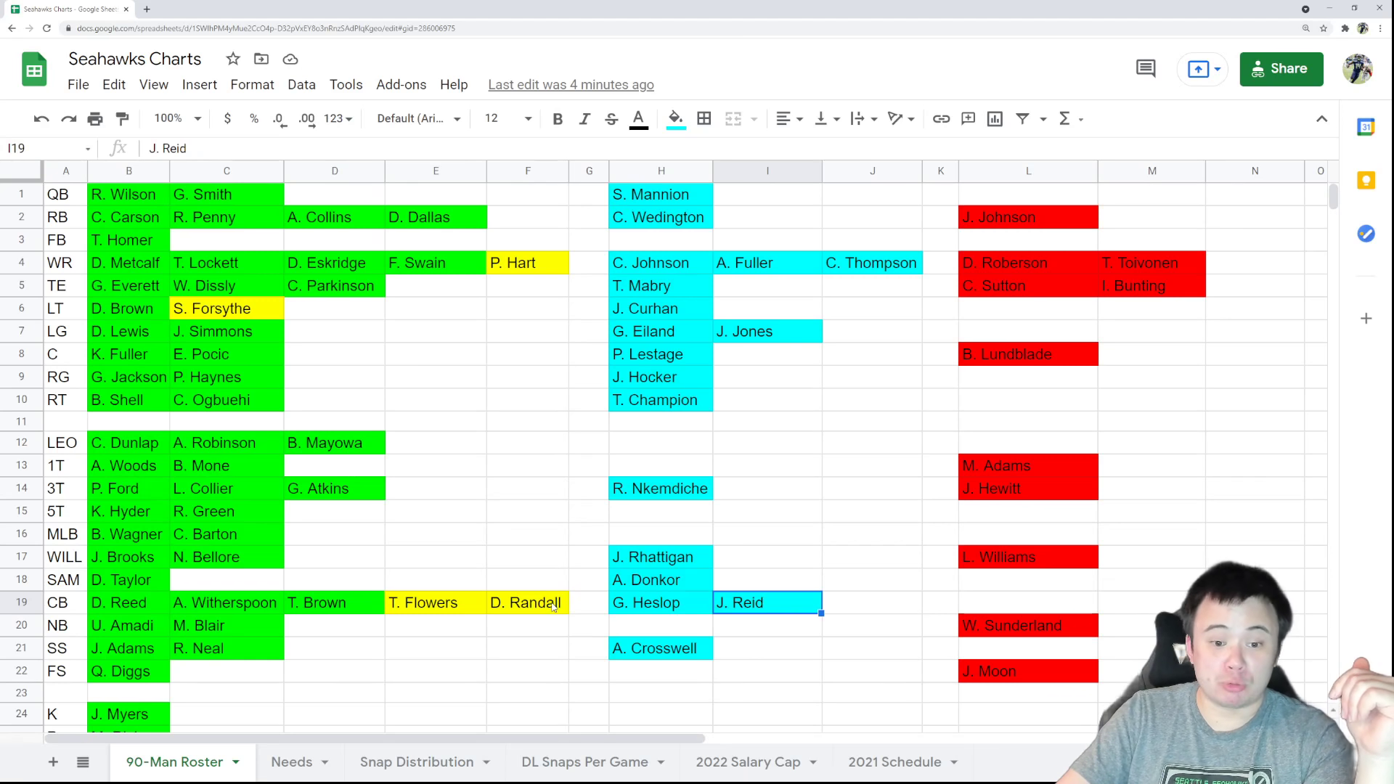
click(652, 612)
click(756, 609)
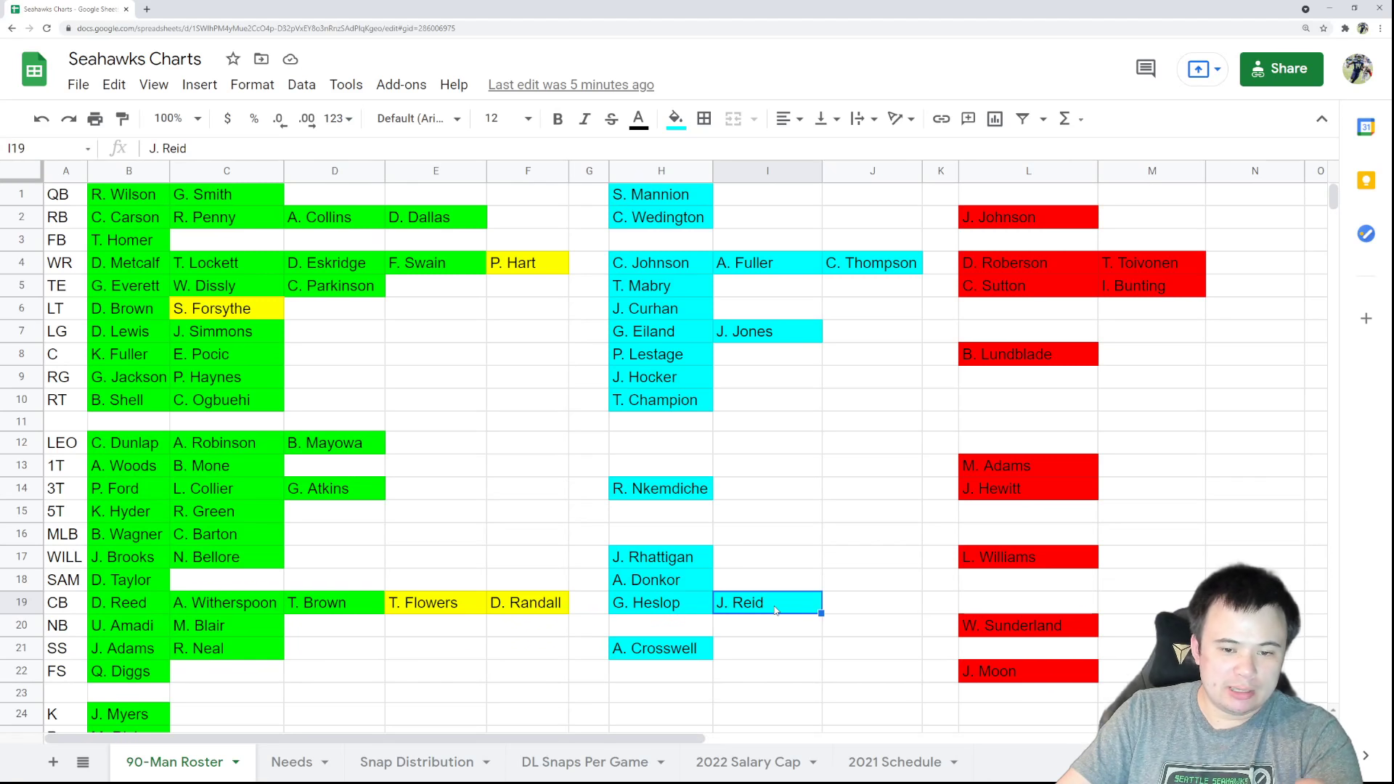
click(491, 608)
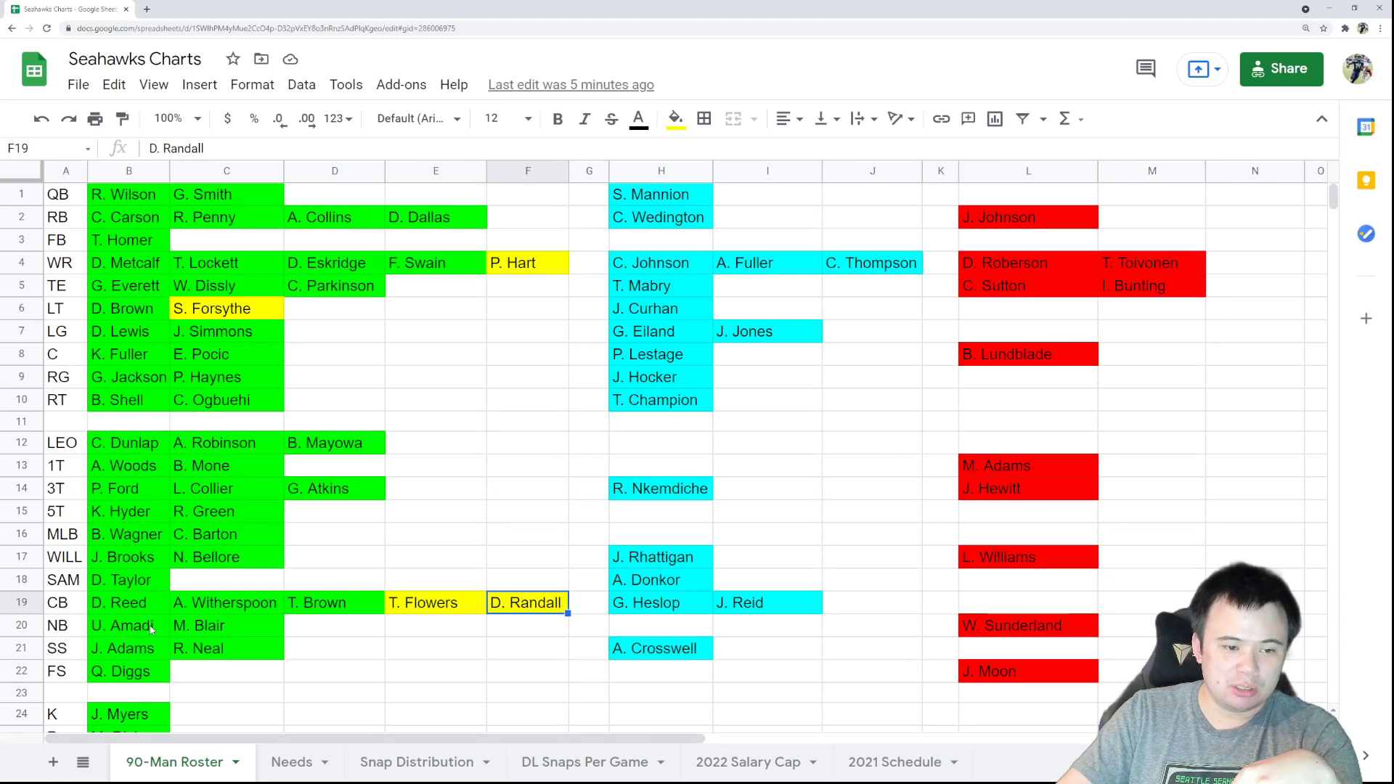
click(100, 633)
click(207, 629)
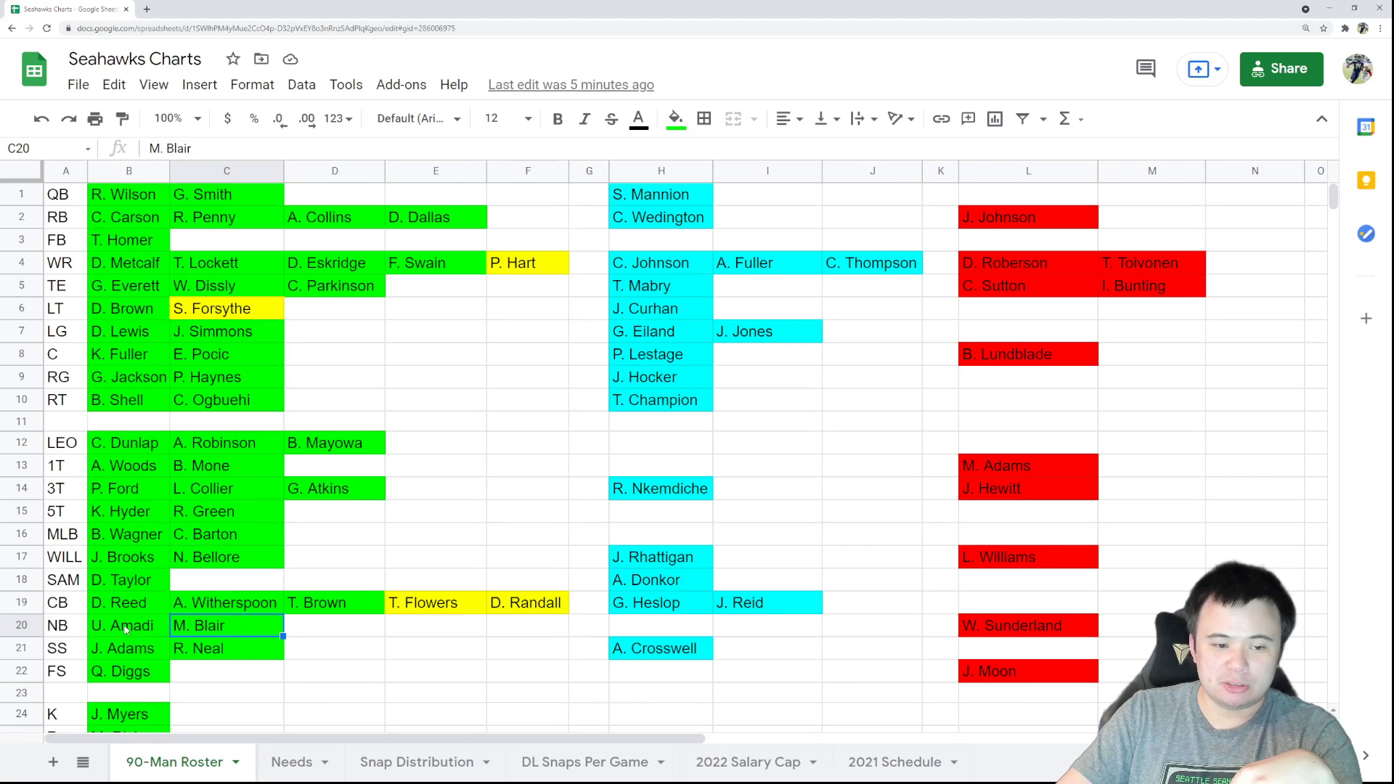
key(Left)
text(M. Blair)
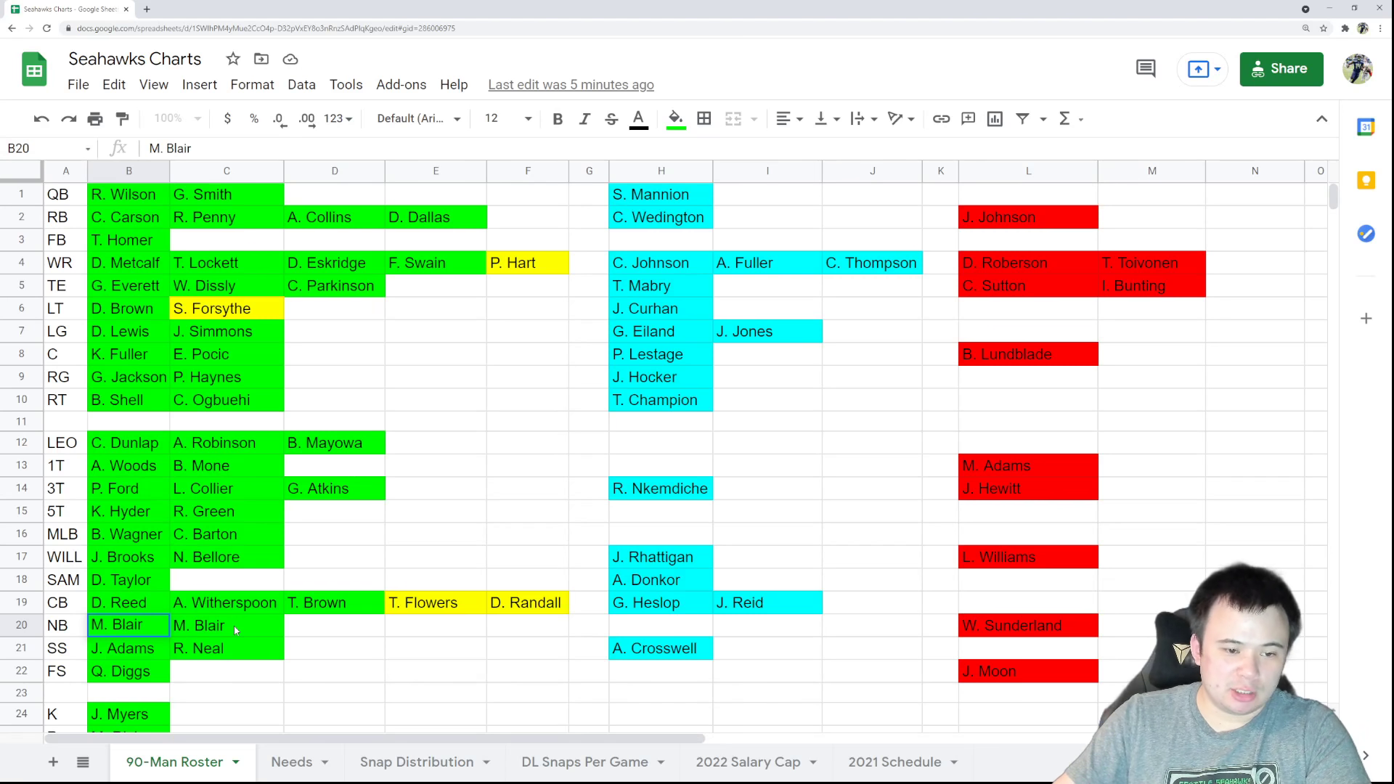
key(Tab)
text(U. Amadi)
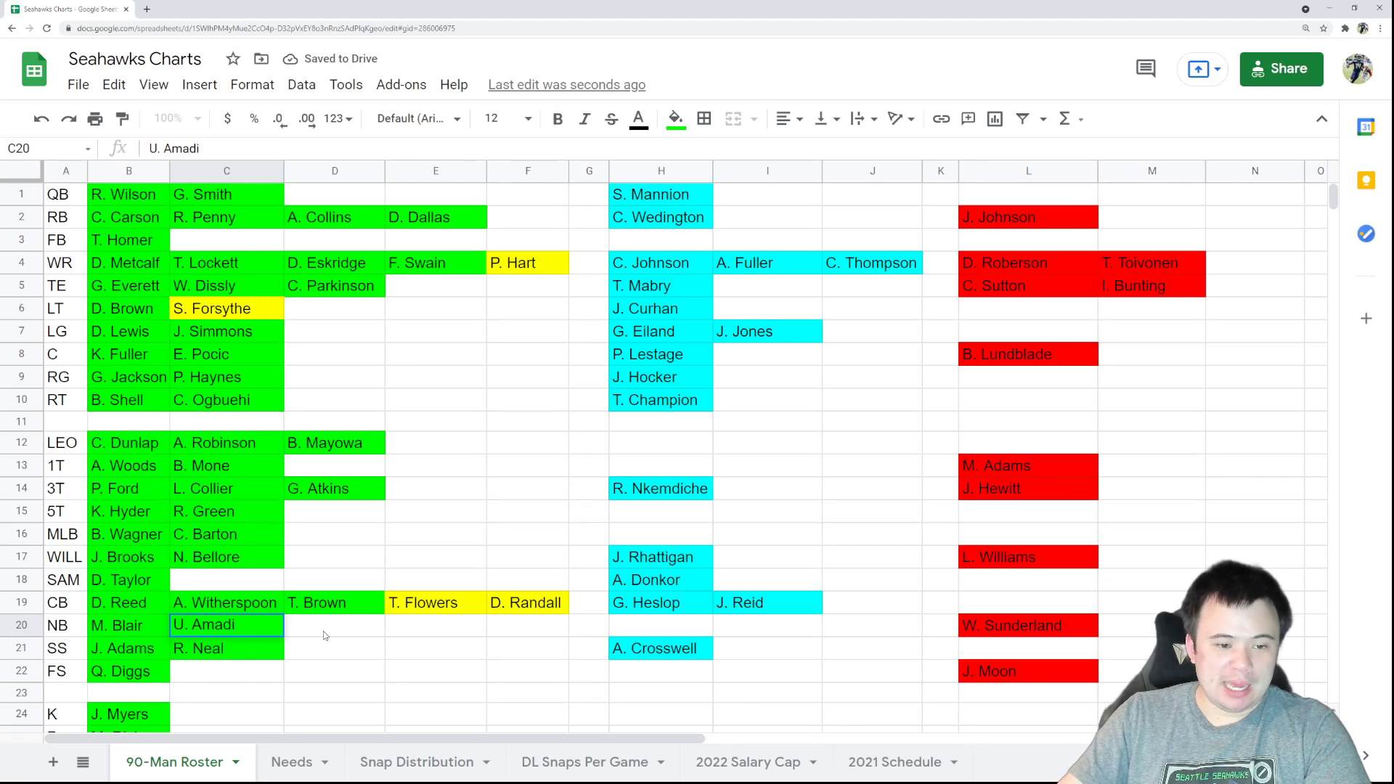
key(Tab)
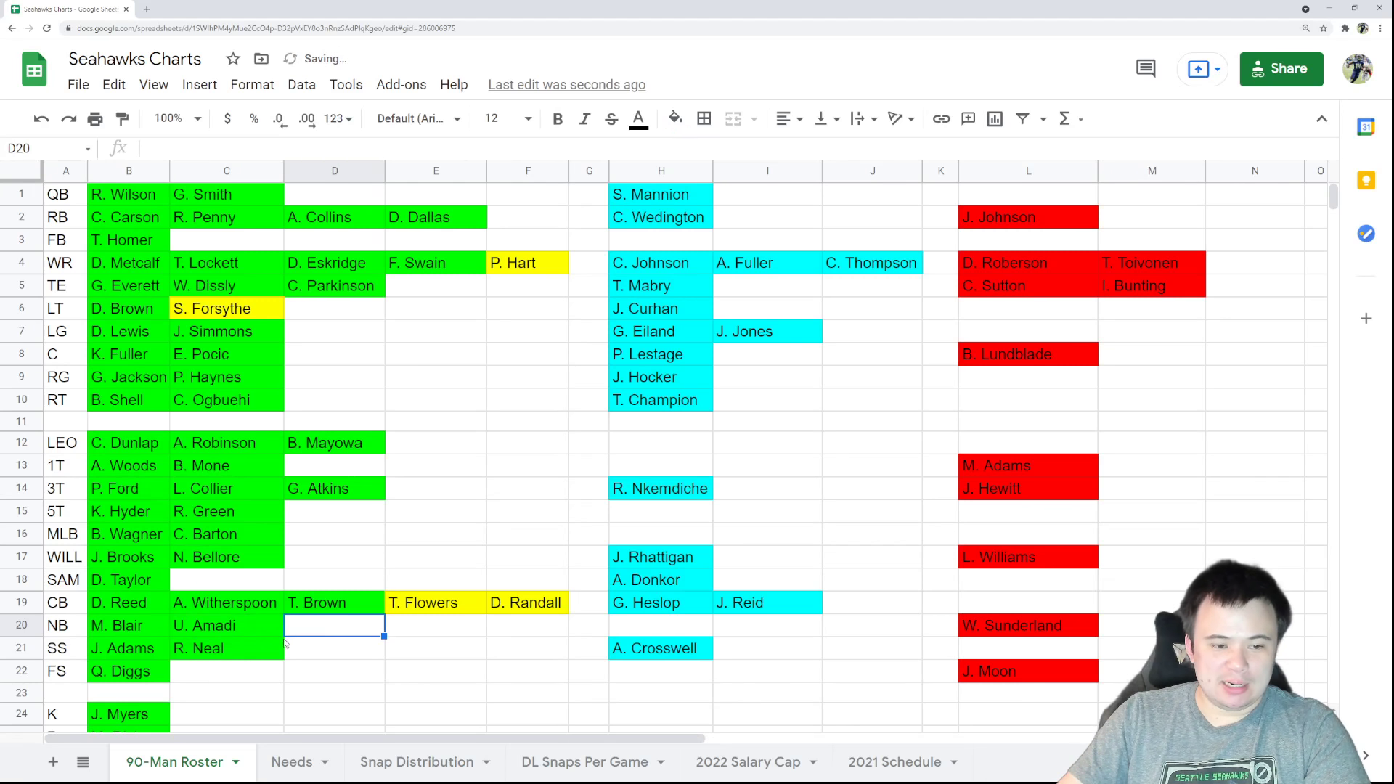
click(995, 636)
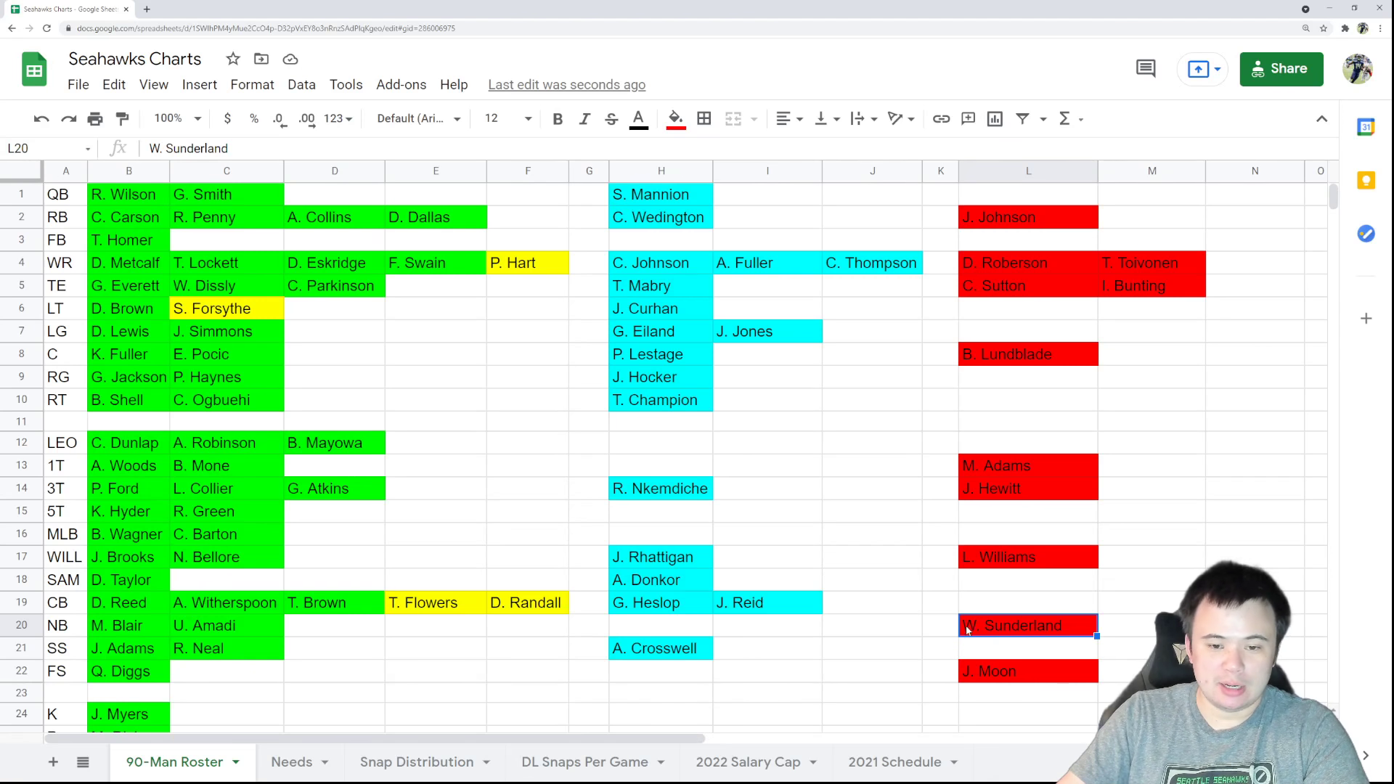
click(659, 631)
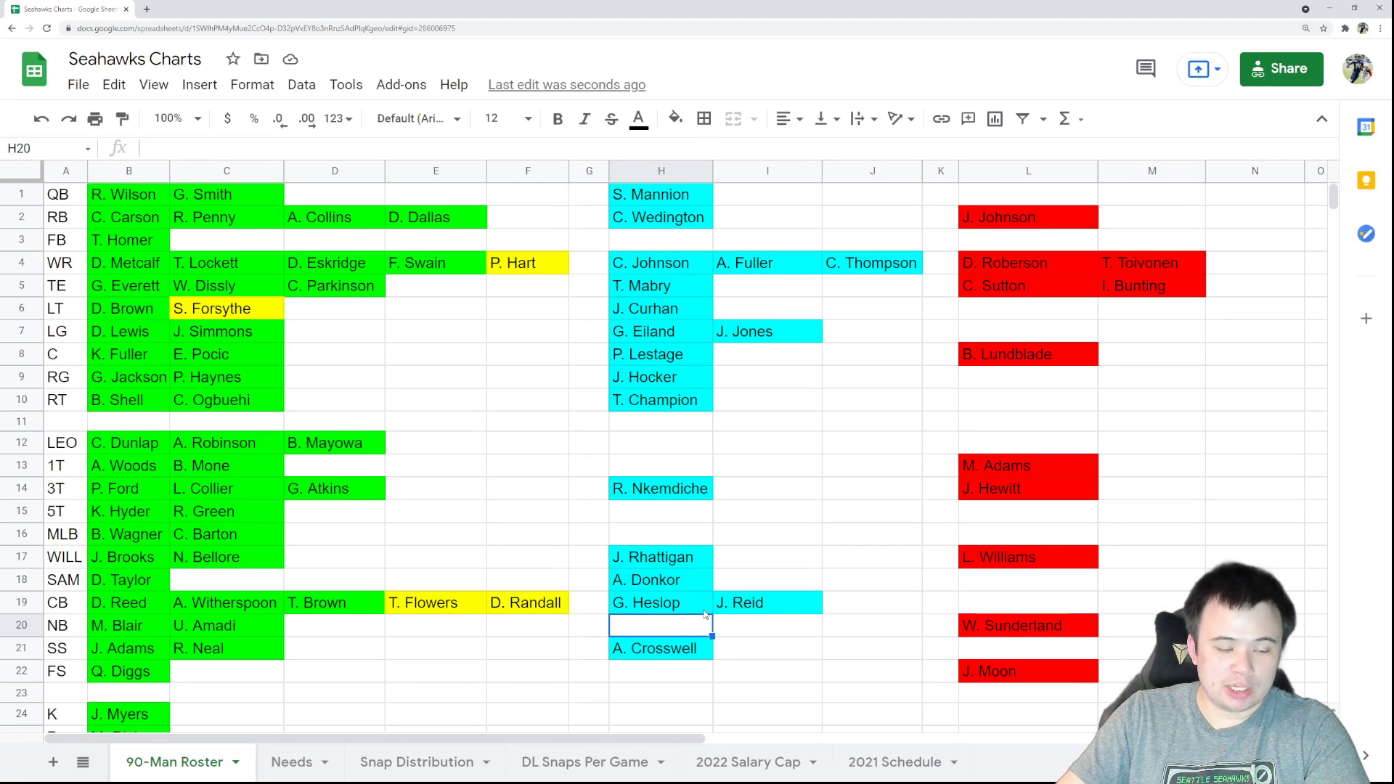
click(92, 654)
click(211, 659)
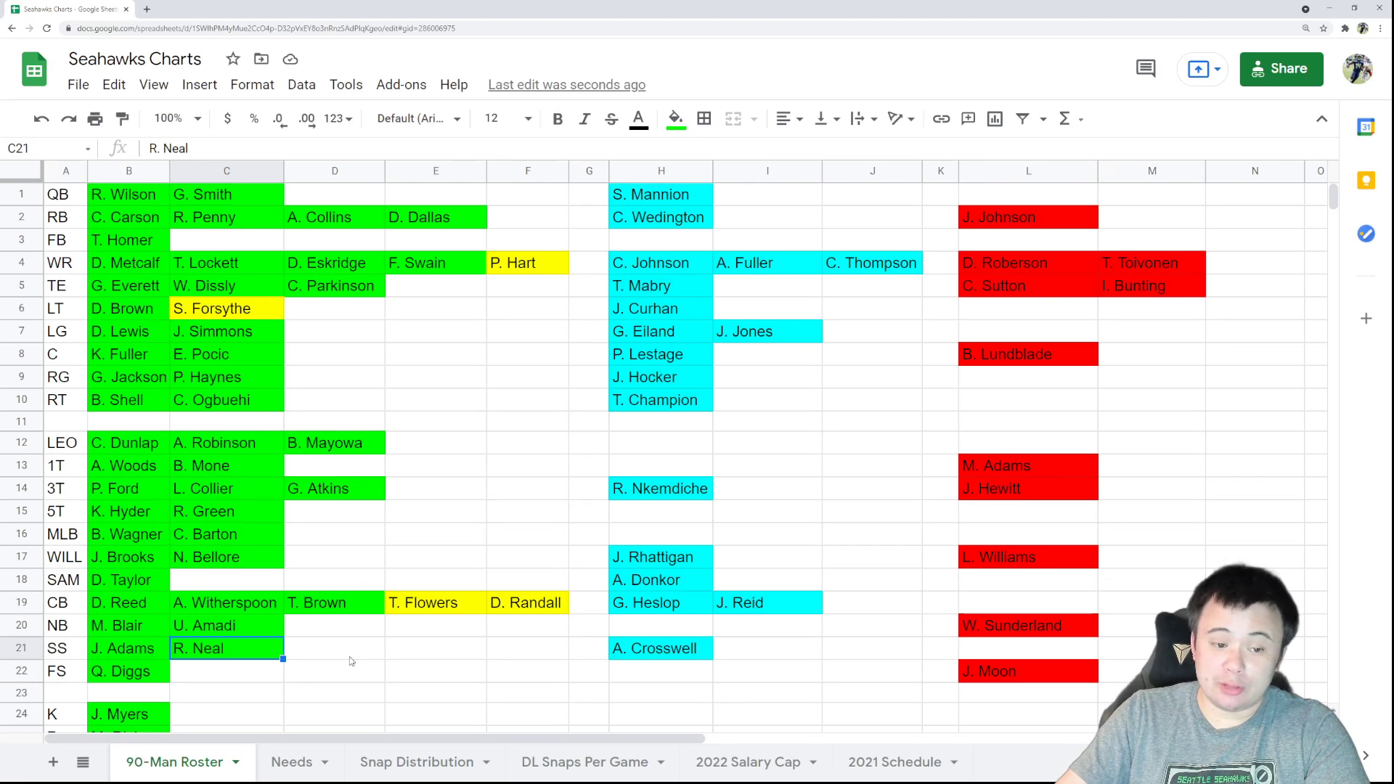
key(Up)
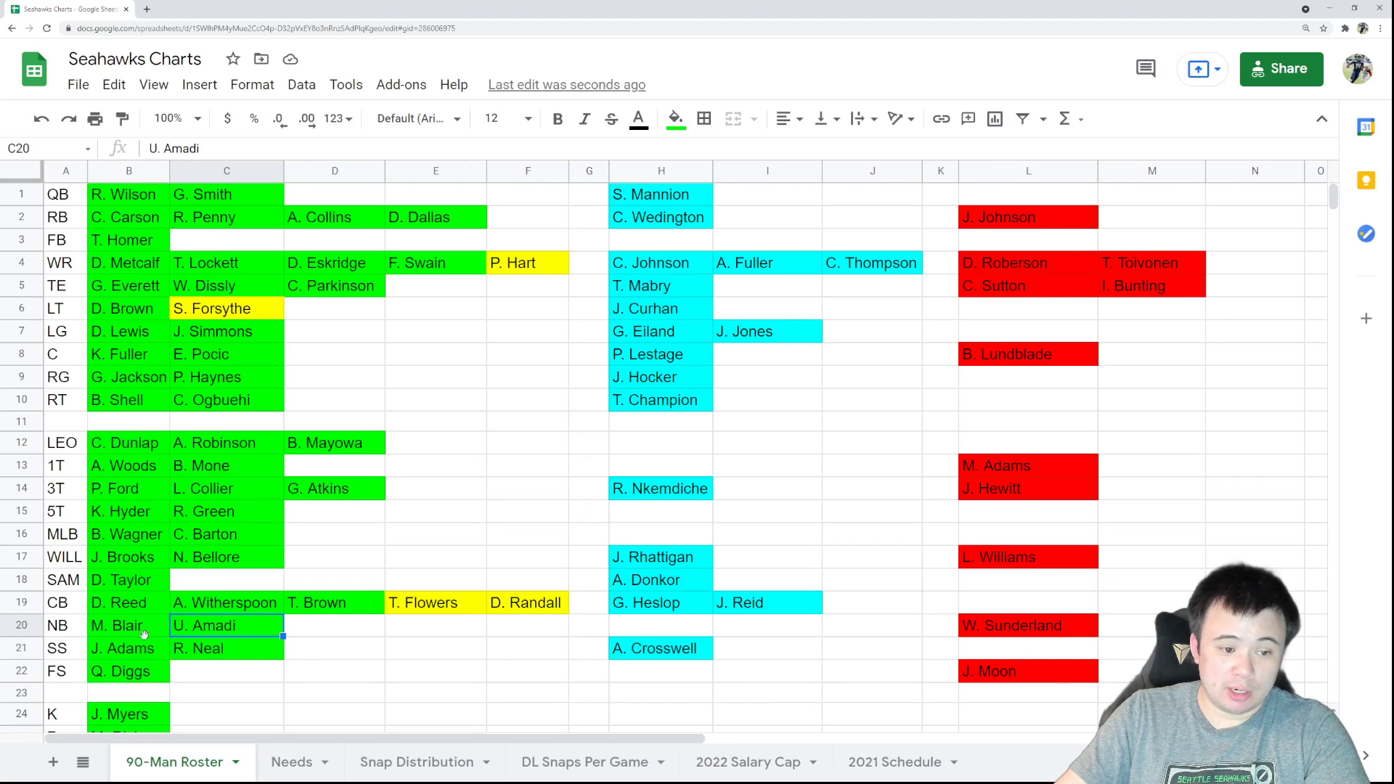
key(Left)
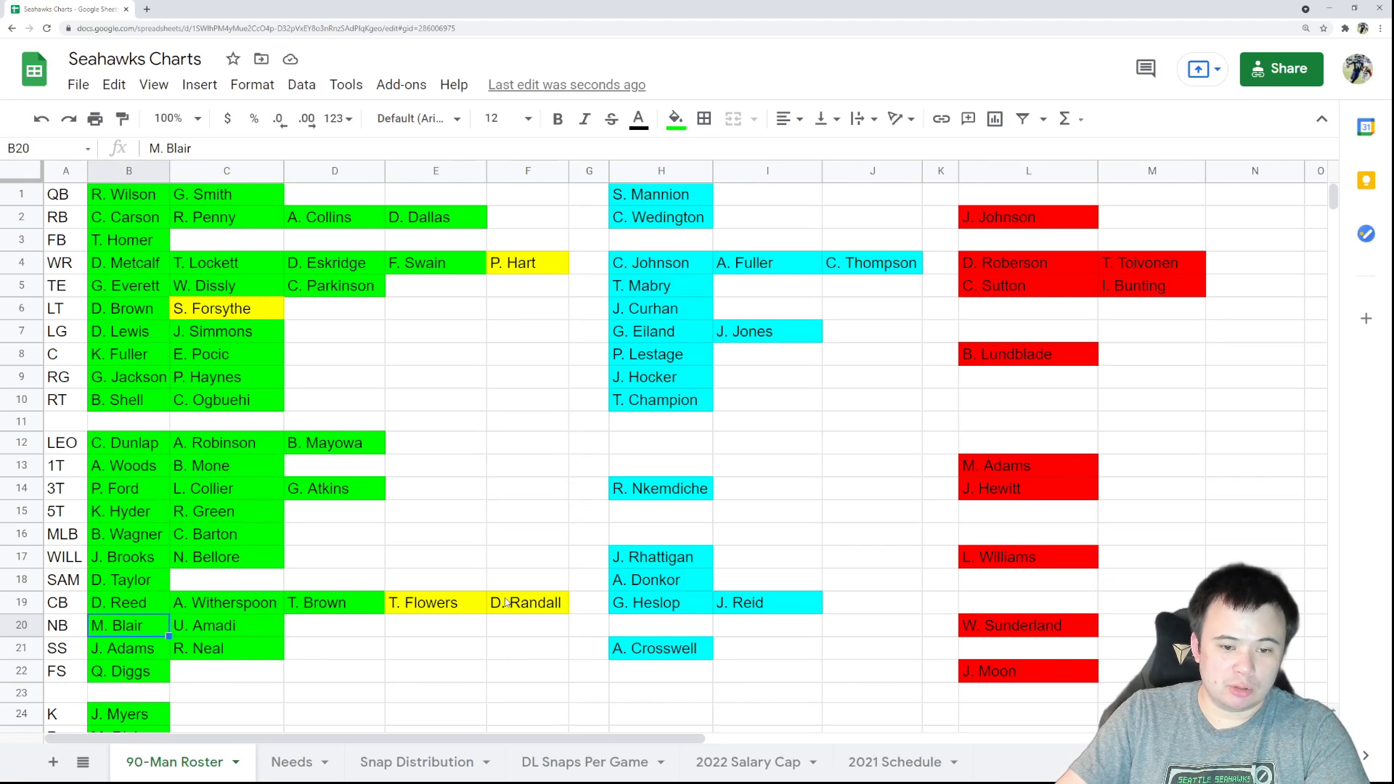
key(Up)
key(Right)
key(Right)
key(Right)
key(Right)
key(Left)
key(Down)
key(Down)
key(Left)
key(Left)
key(Left)
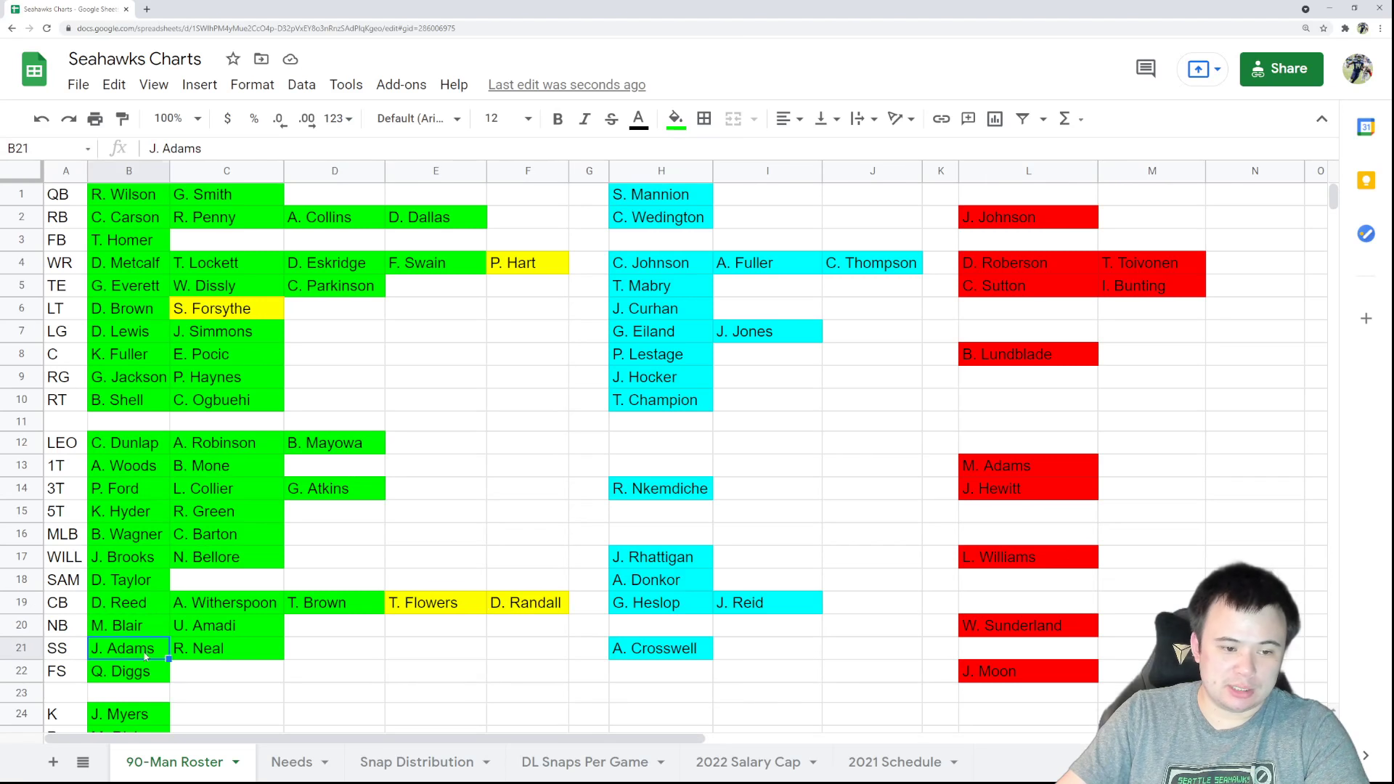
key(Right)
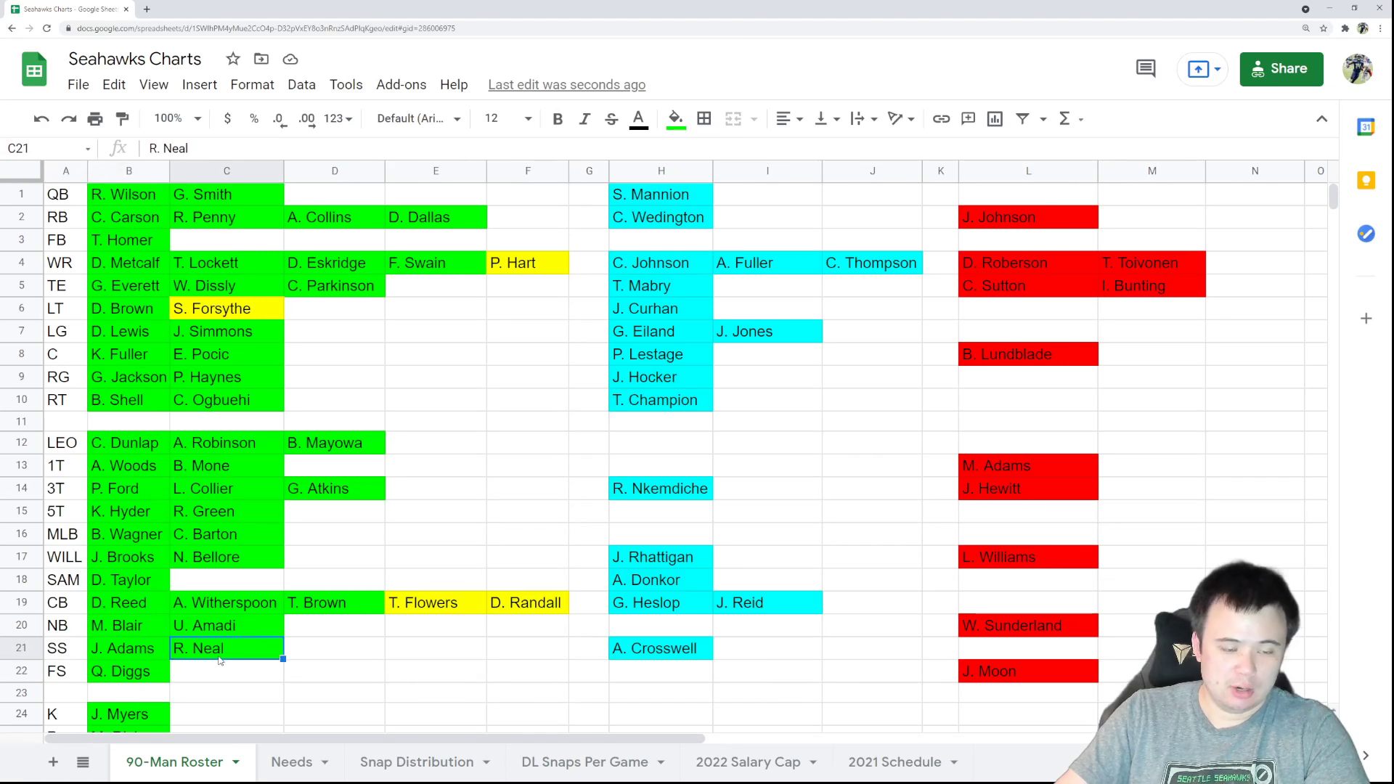
click(679, 649)
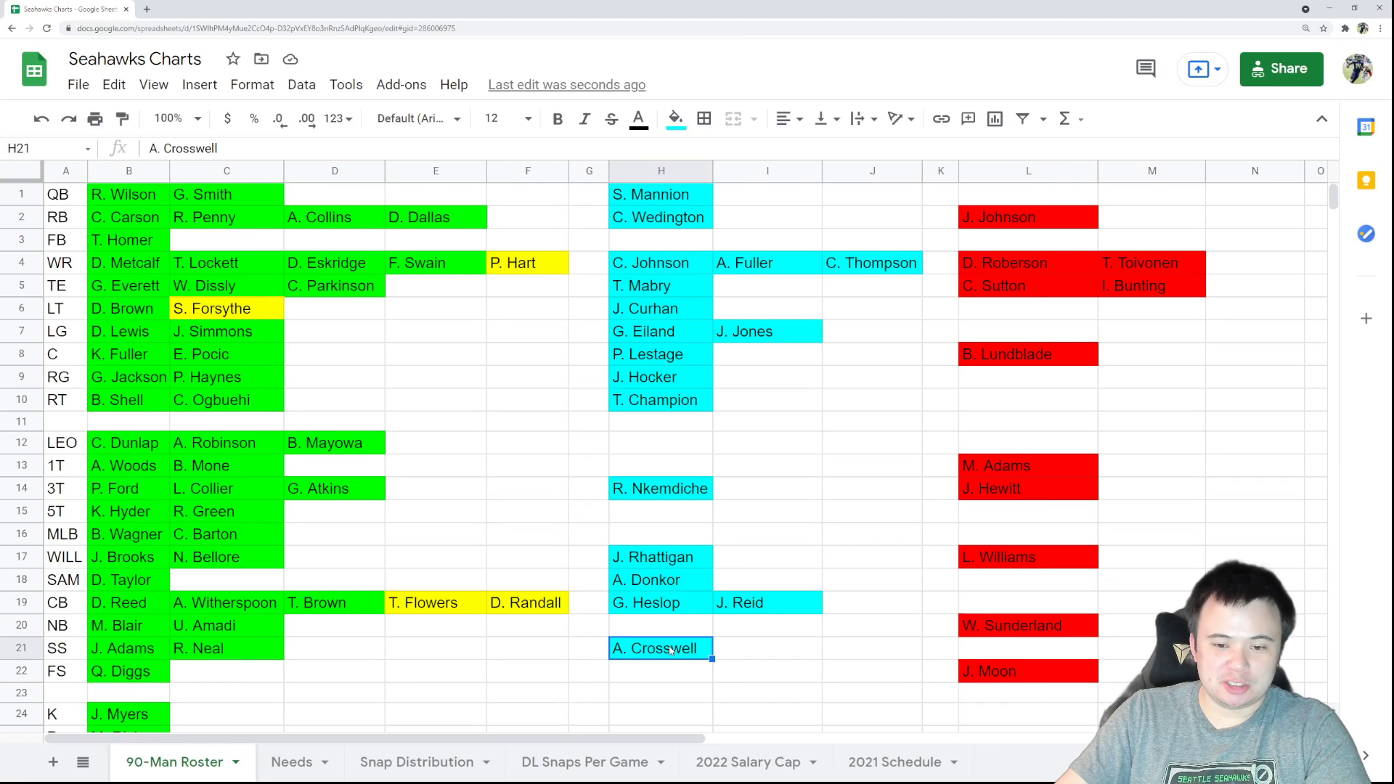
click(1032, 650)
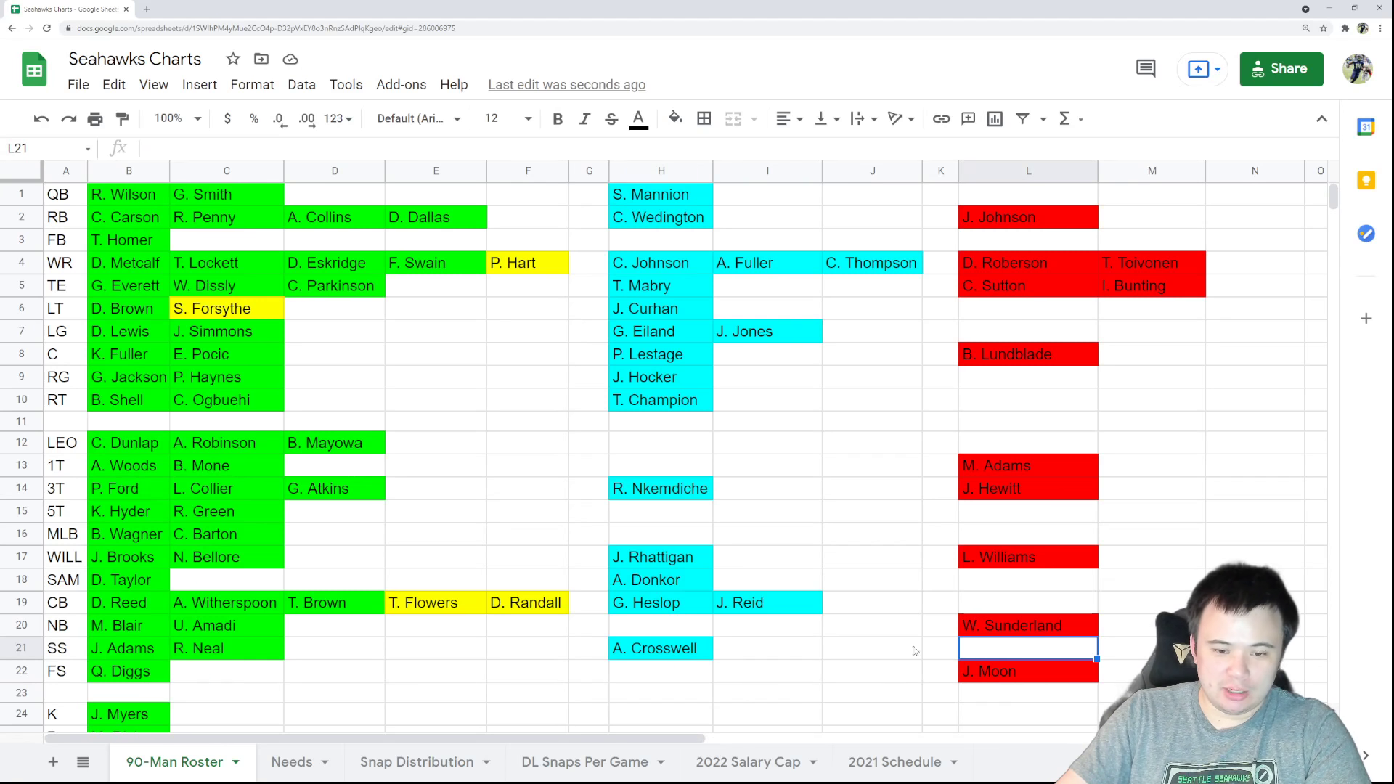
scroll(255, 690, down, 1)
click(156, 626)
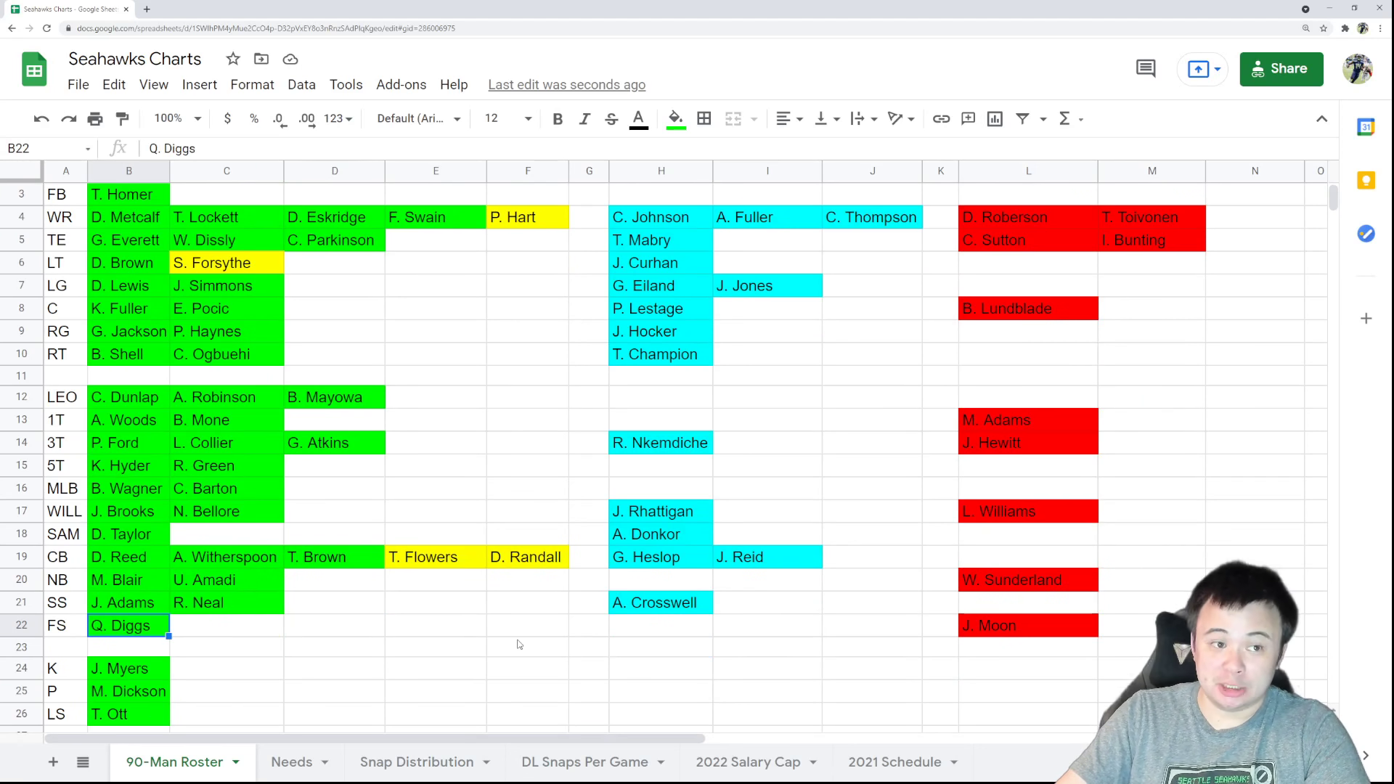
click(632, 631)
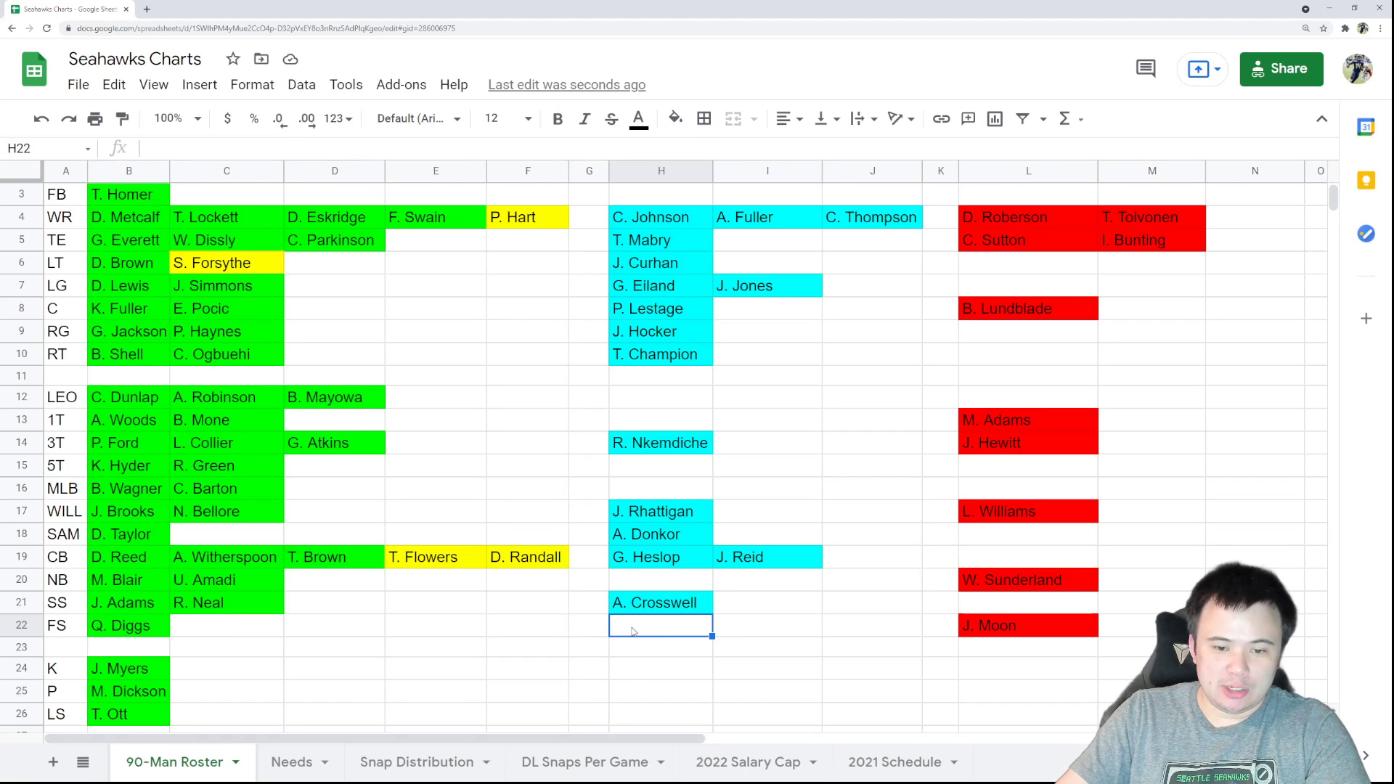
click(1018, 635)
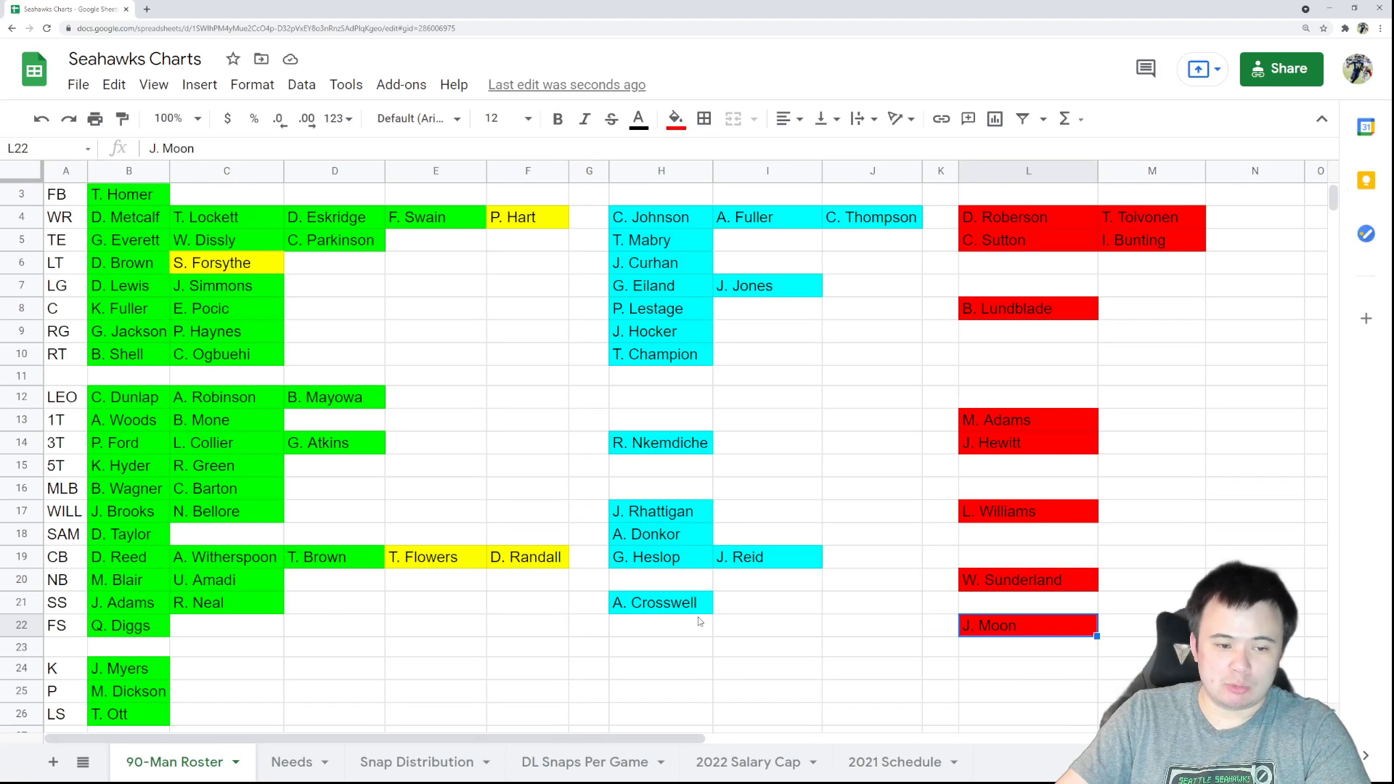
scroll(694, 624, up, 1)
scroll(694, 624, down, 1)
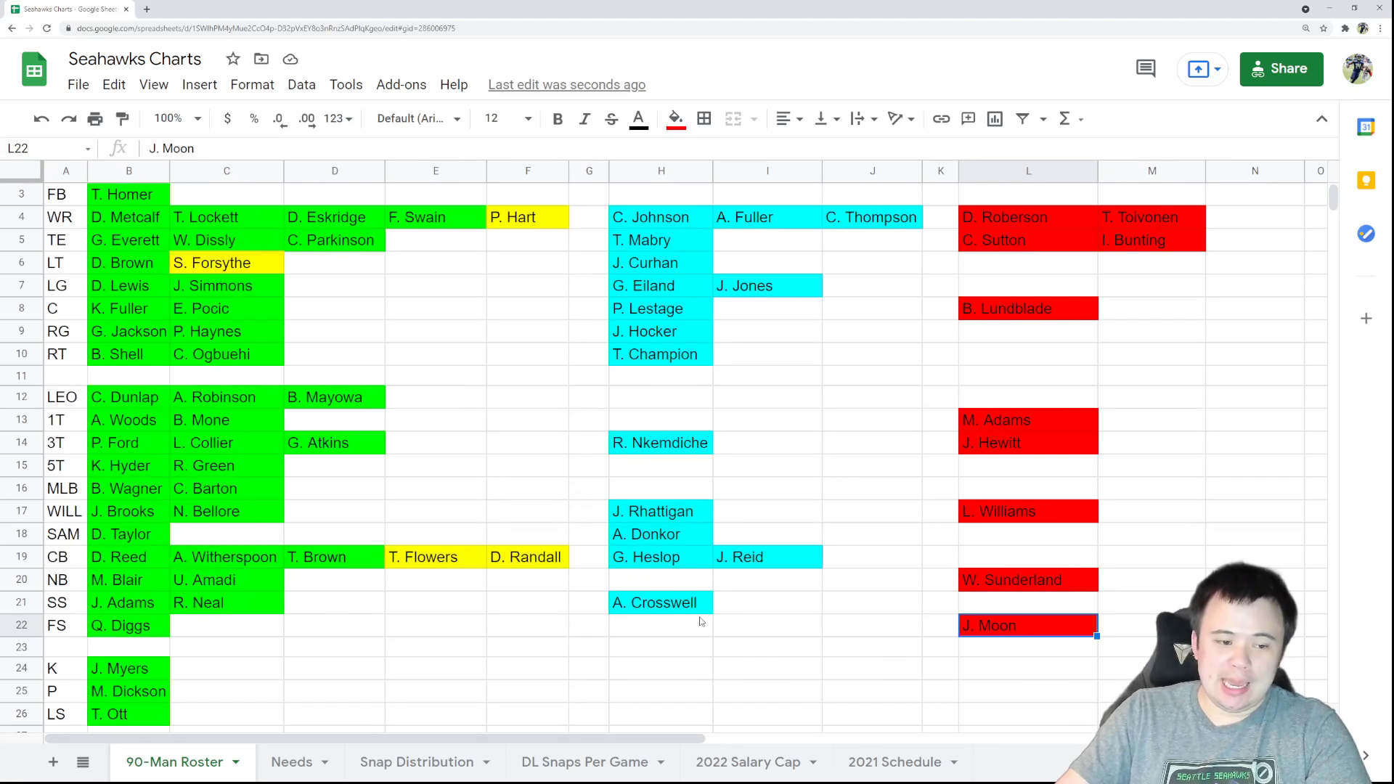
click(166, 666)
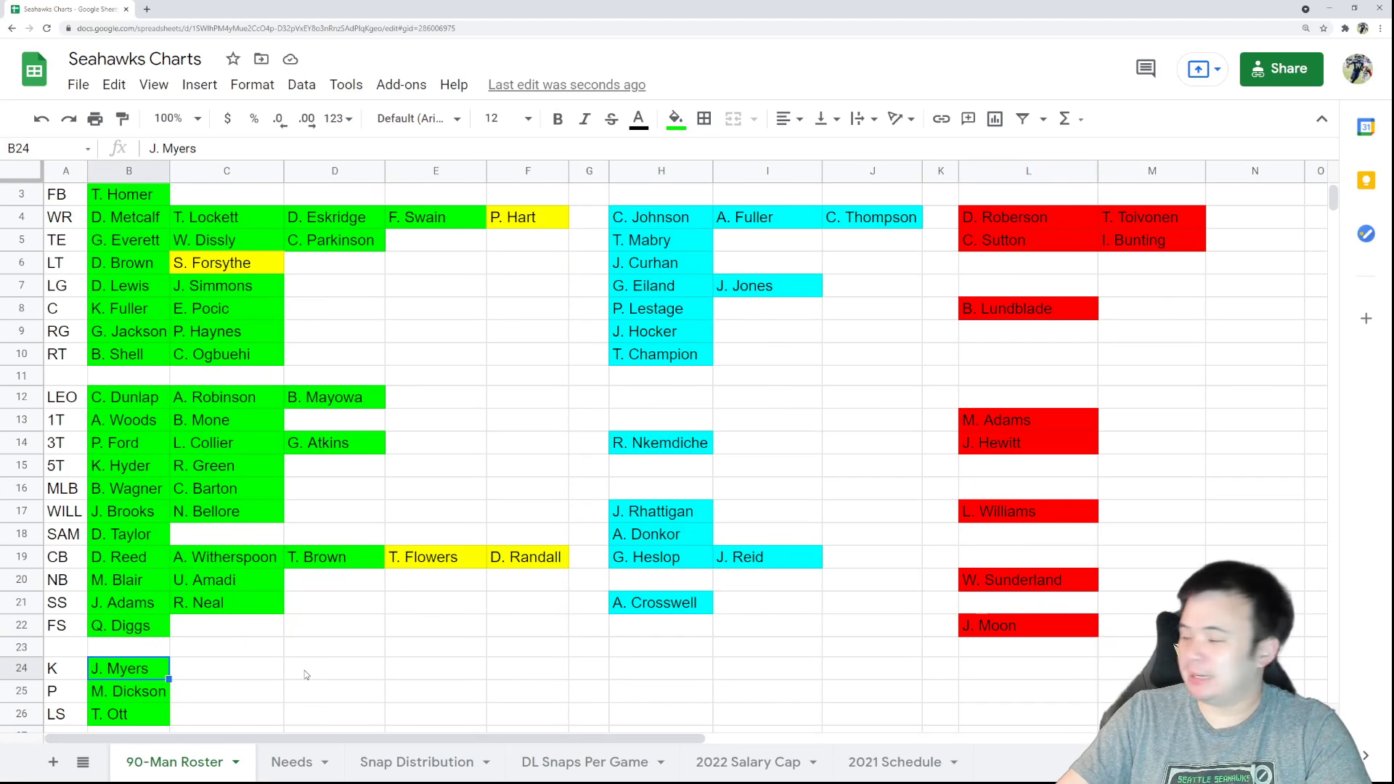
click(101, 700)
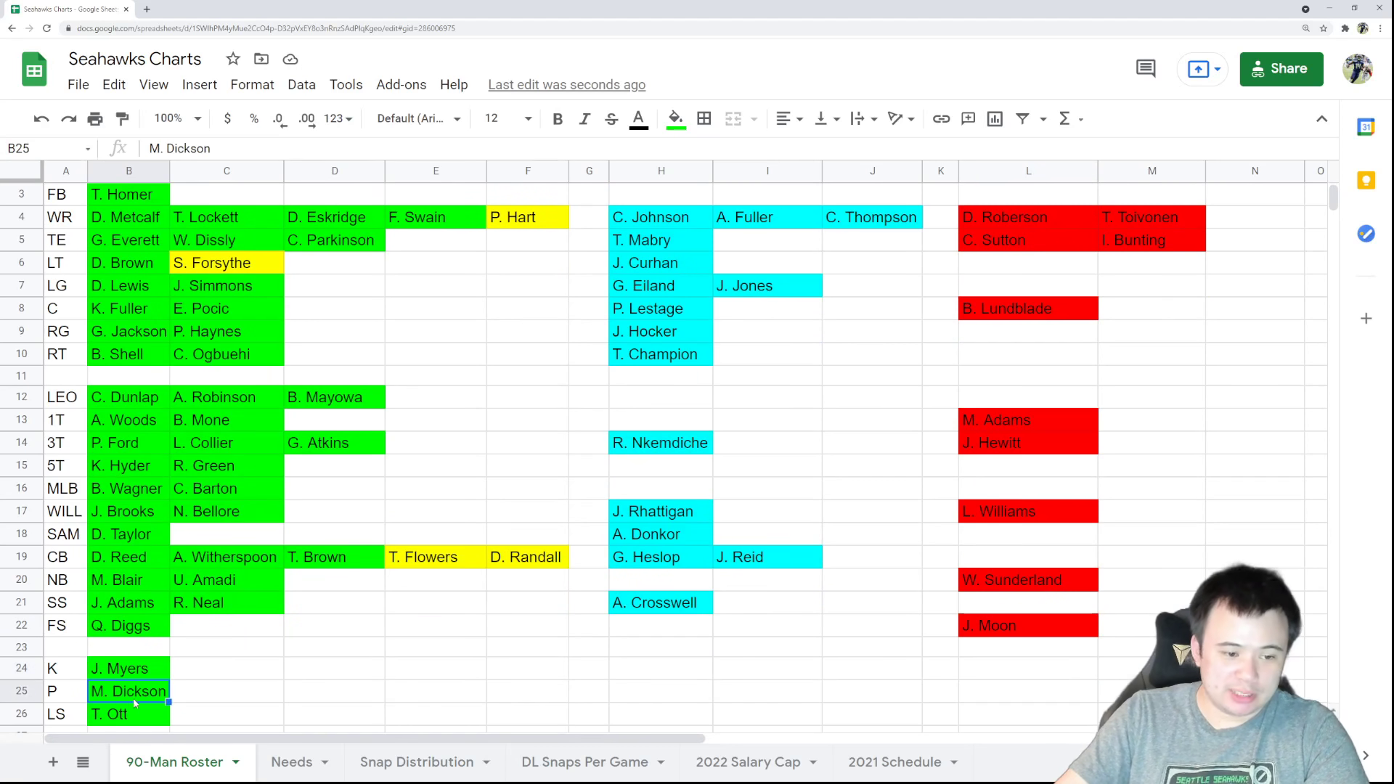
scroll(110, 621, down, 1)
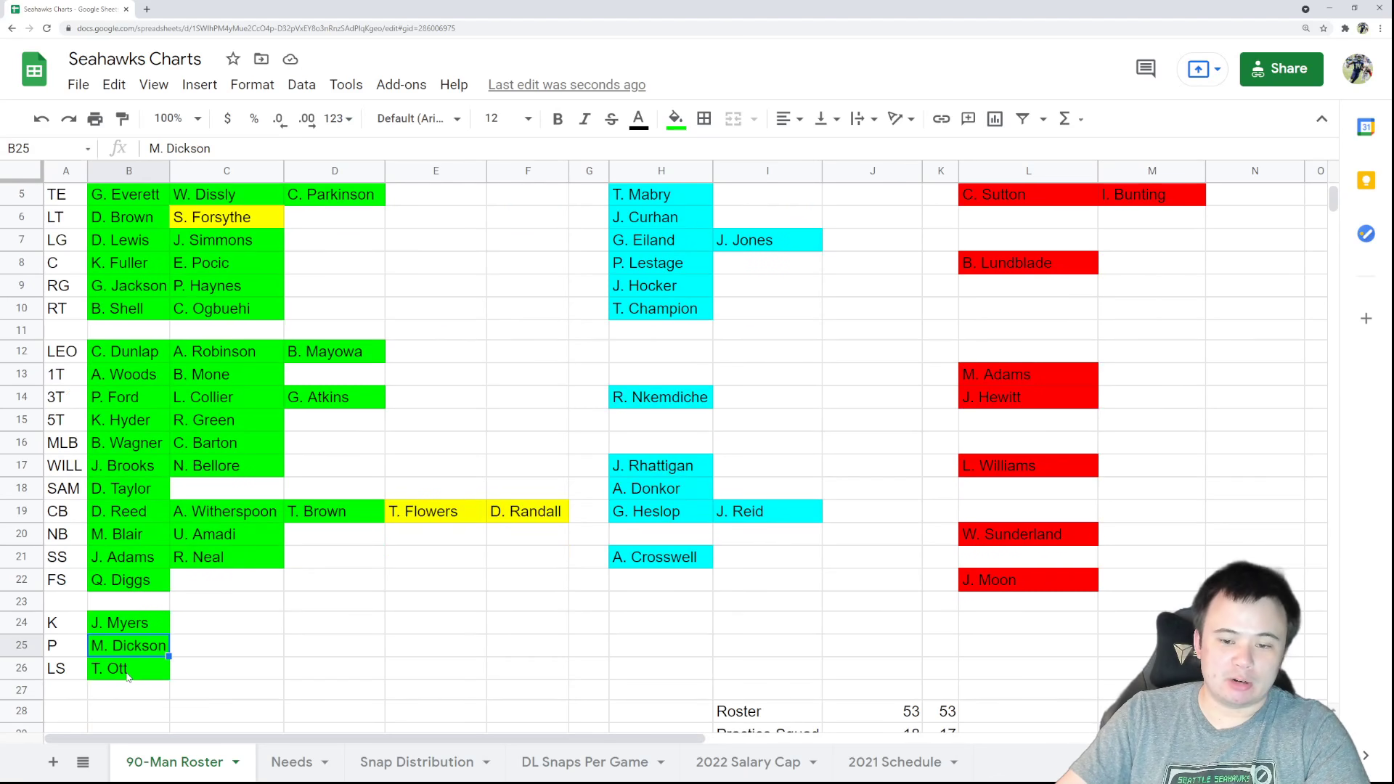
key(Down)
scroll(350, 660, down, 1)
scroll(364, 662, up, 3)
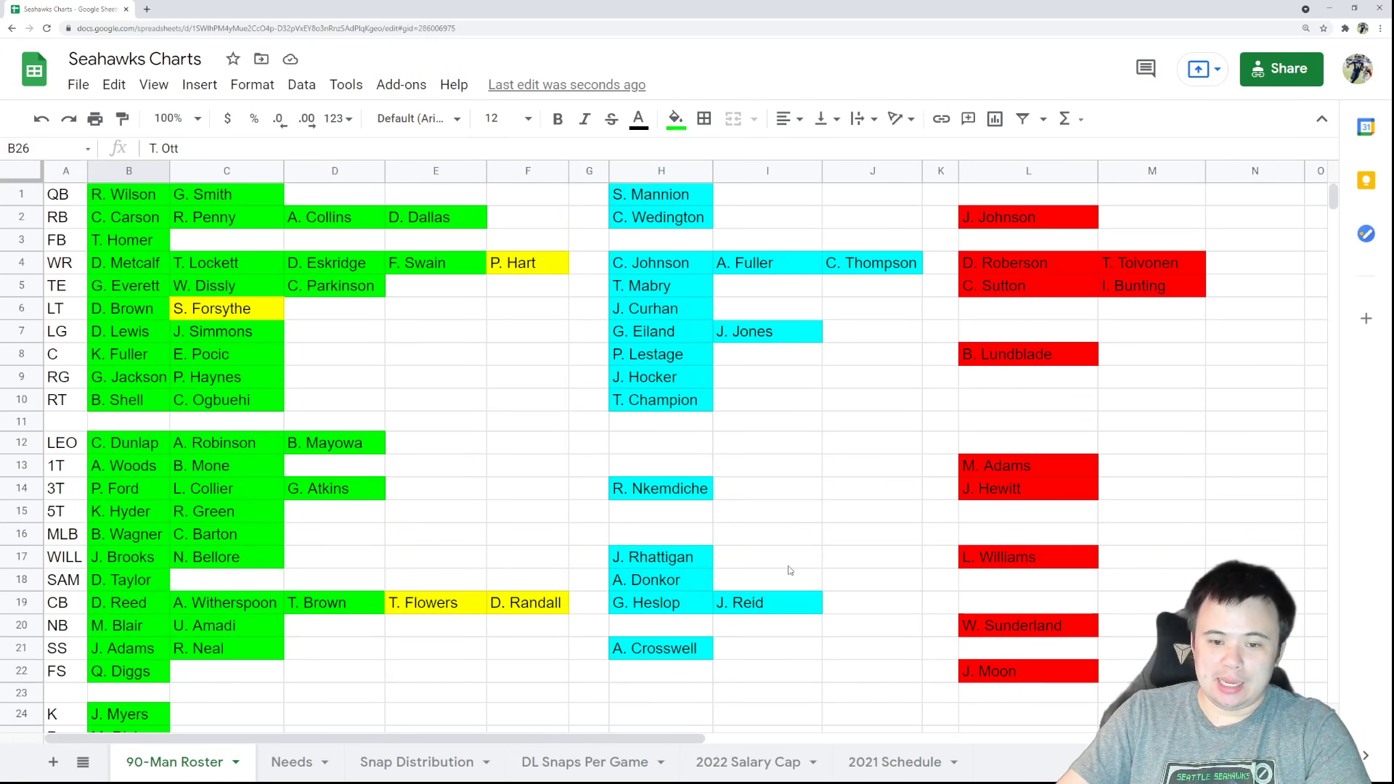
scroll(713, 623, down, 3)
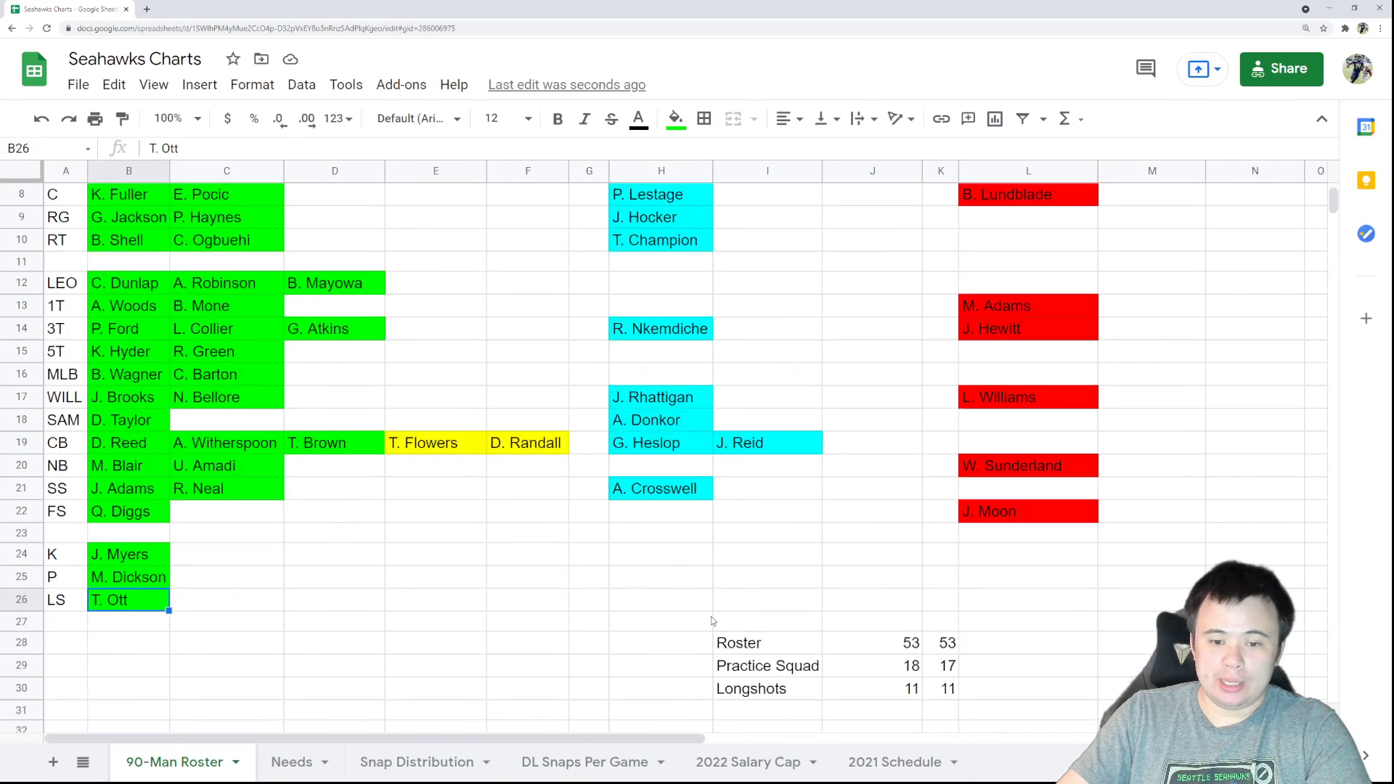
scroll(714, 623, up, 3)
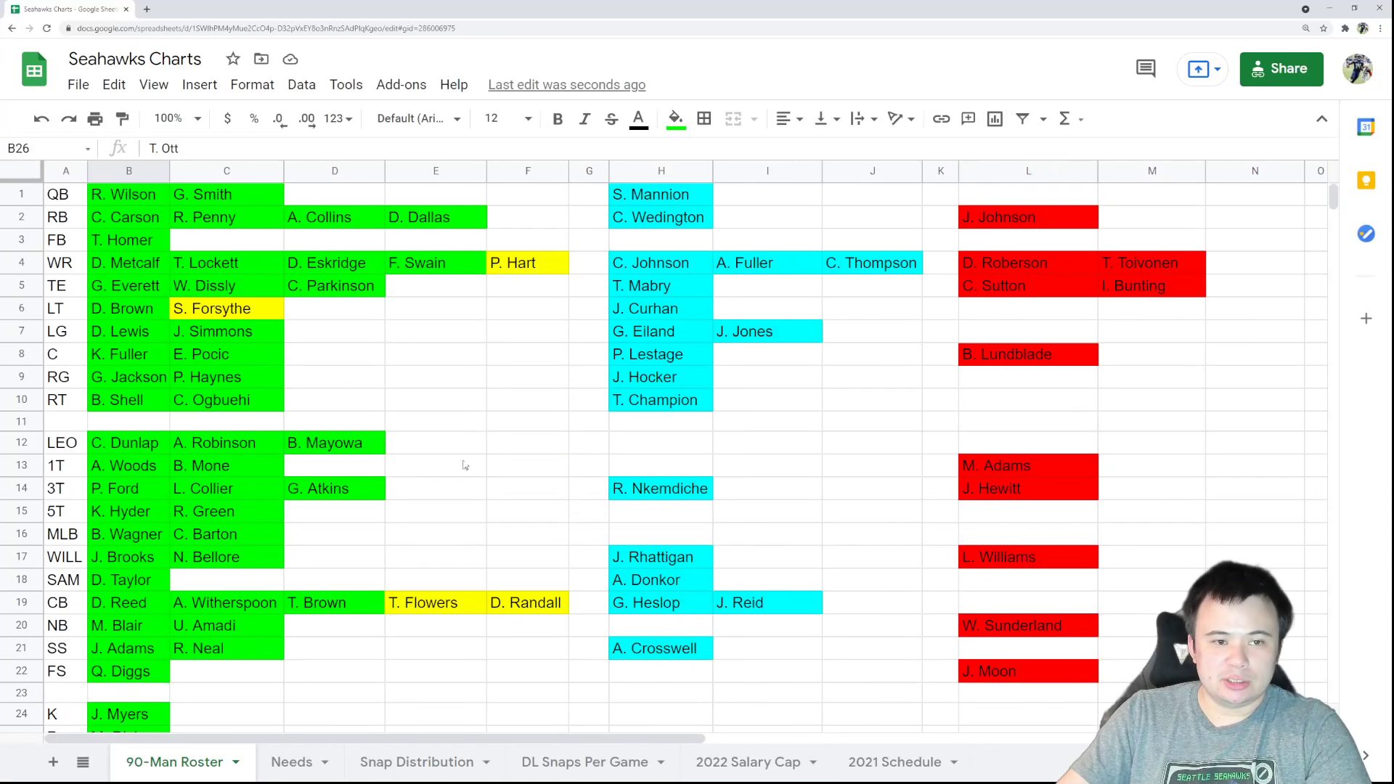